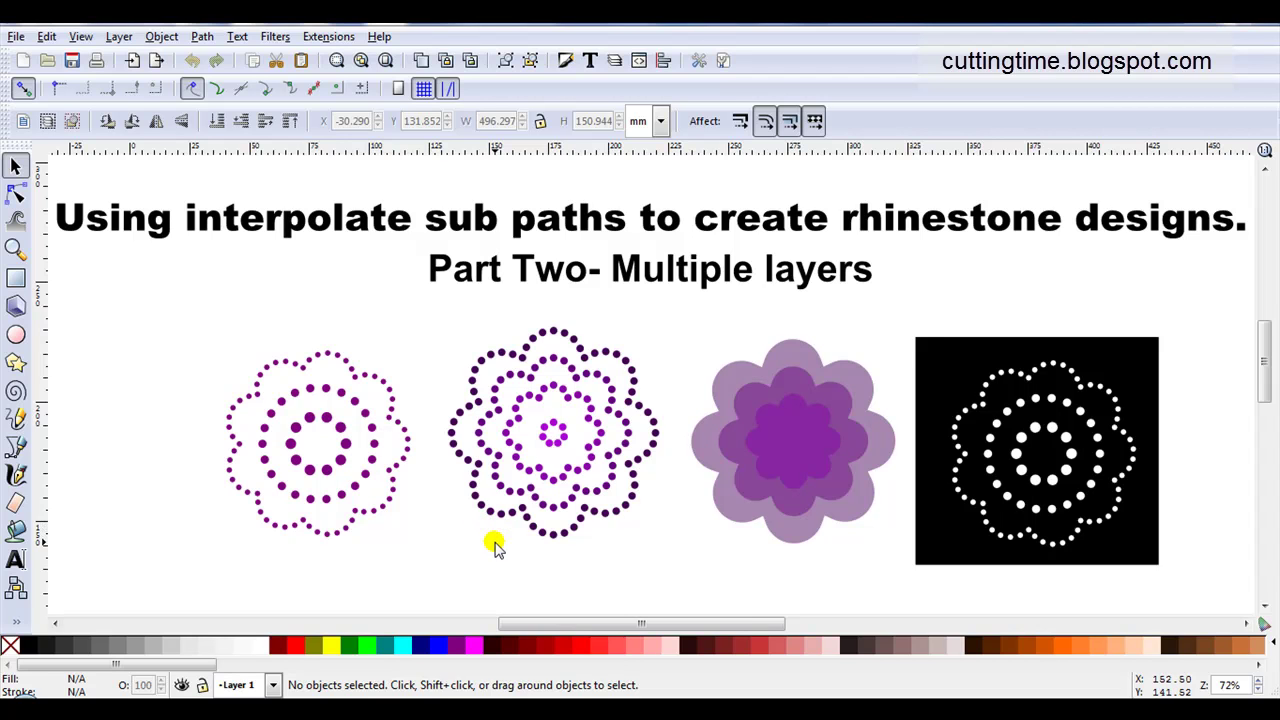
# Zoom into the finished rhinestone examples, then close that window to reveal the three-layer flower.
pyautogui.scroll(1, 206, 473)
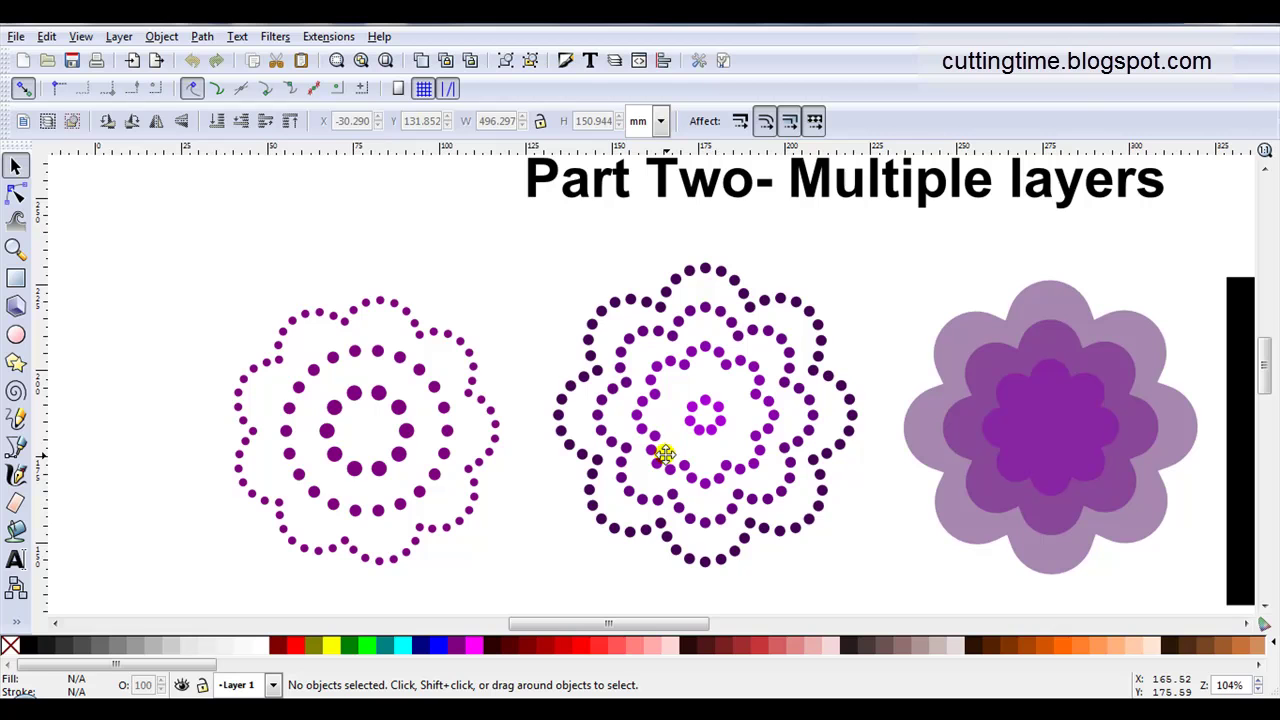
pyautogui.click(1190, 22)
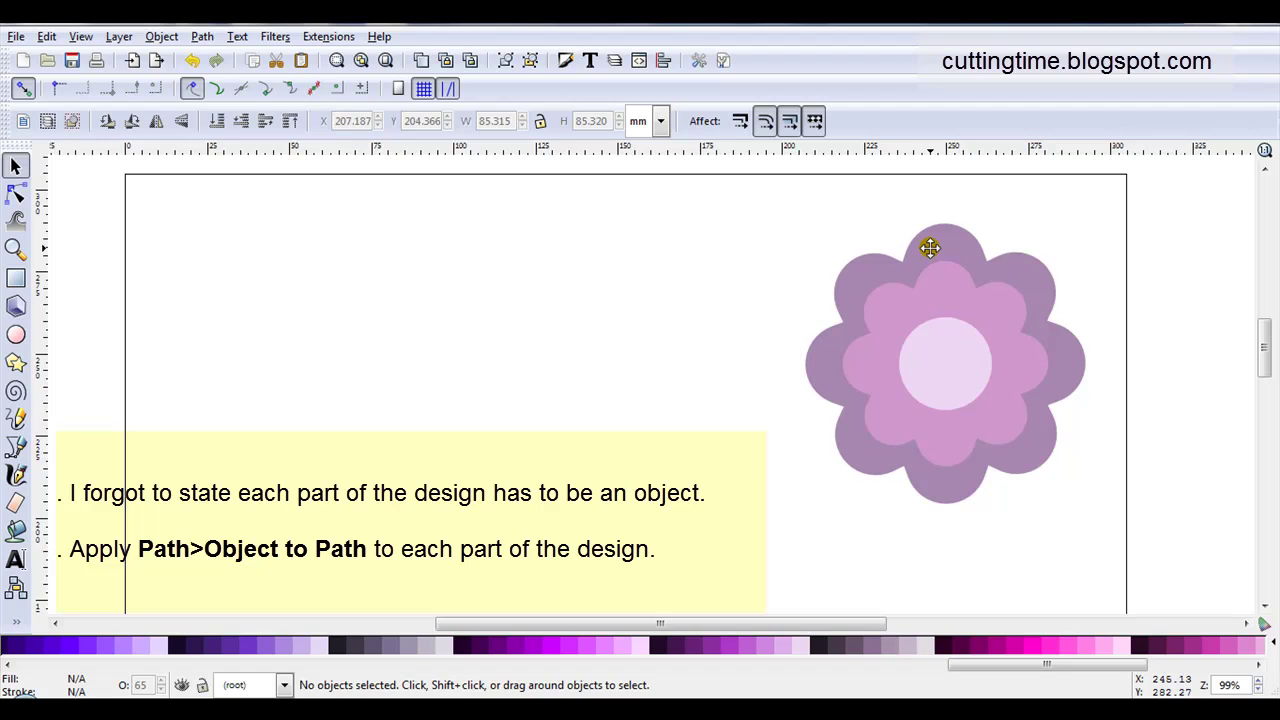
# Copy the flower's pale centre circle via its context menu, then deselect it.
pyautogui.click(948, 363)
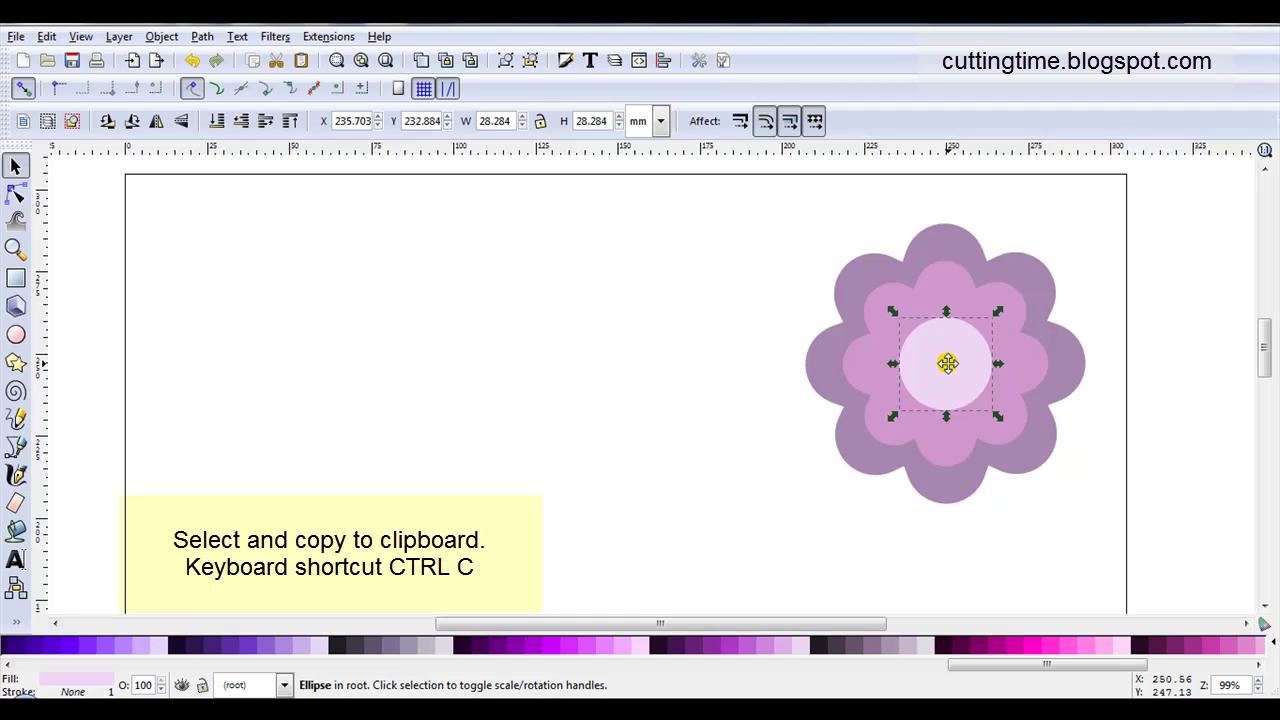
pyautogui.rightClick(948, 363)
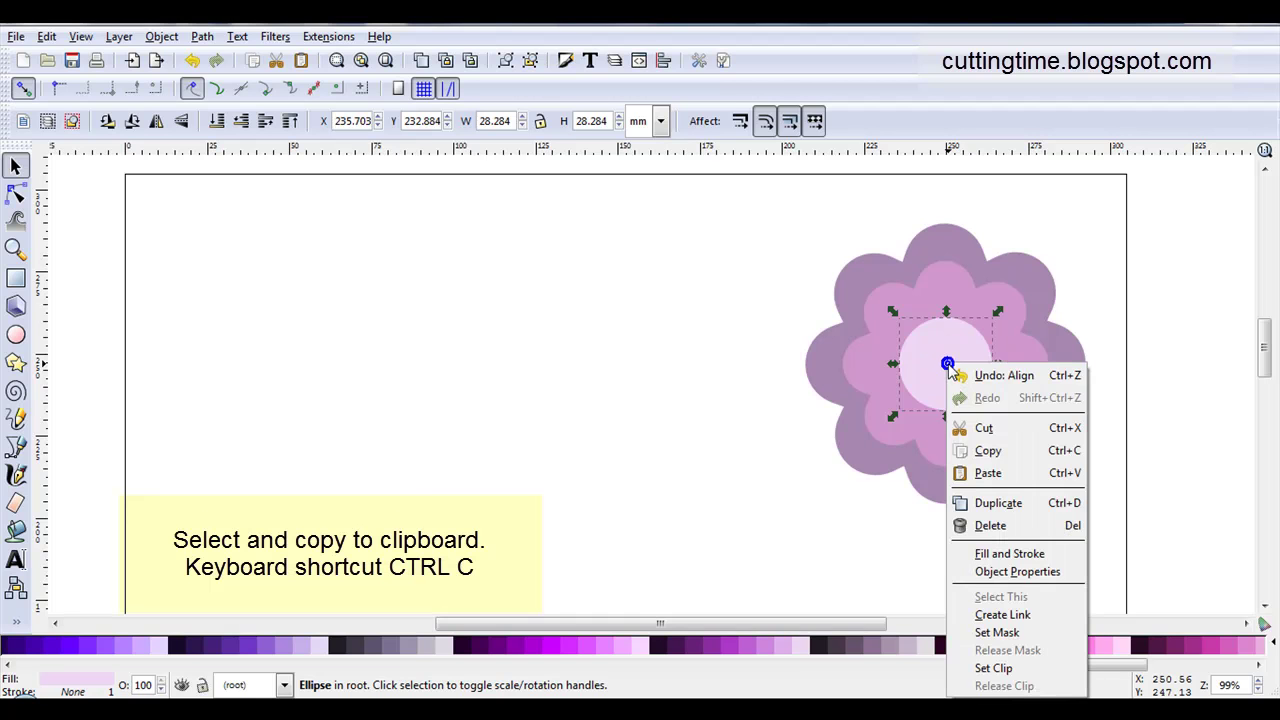
pyautogui.click(962, 450)
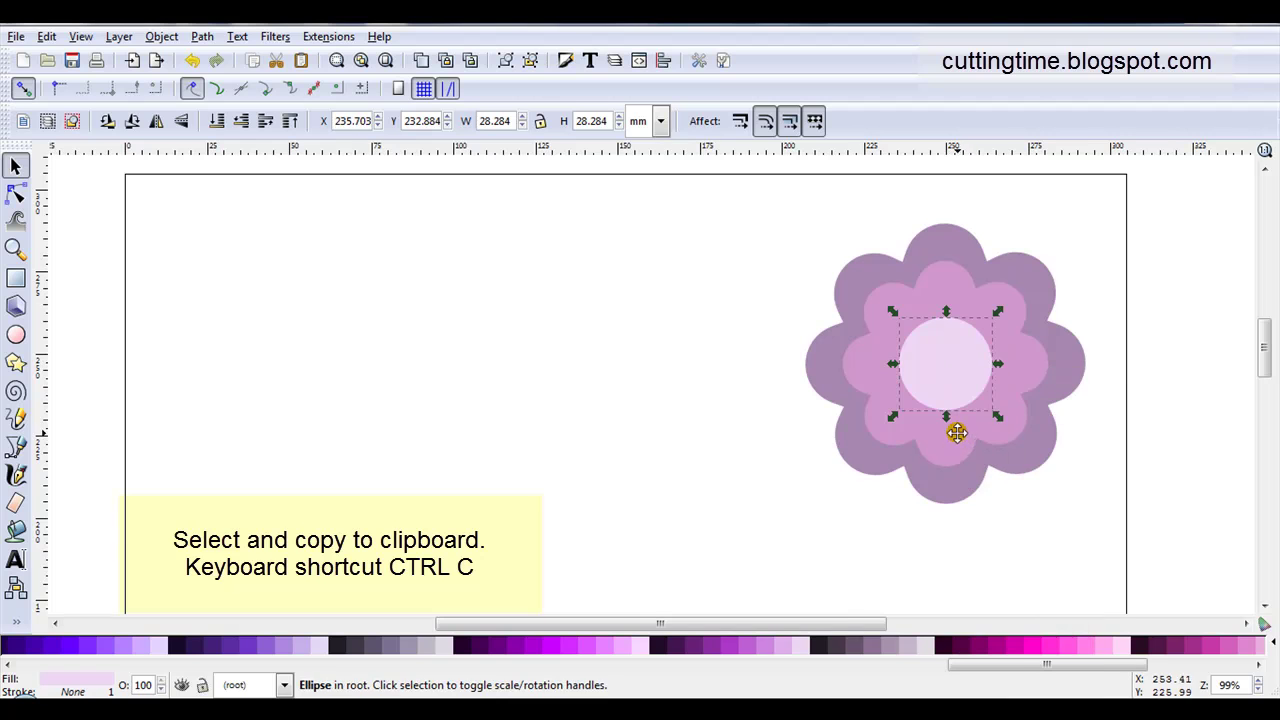
pyautogui.hscroll(-1, 380, 410)
pyautogui.click(380, 410)
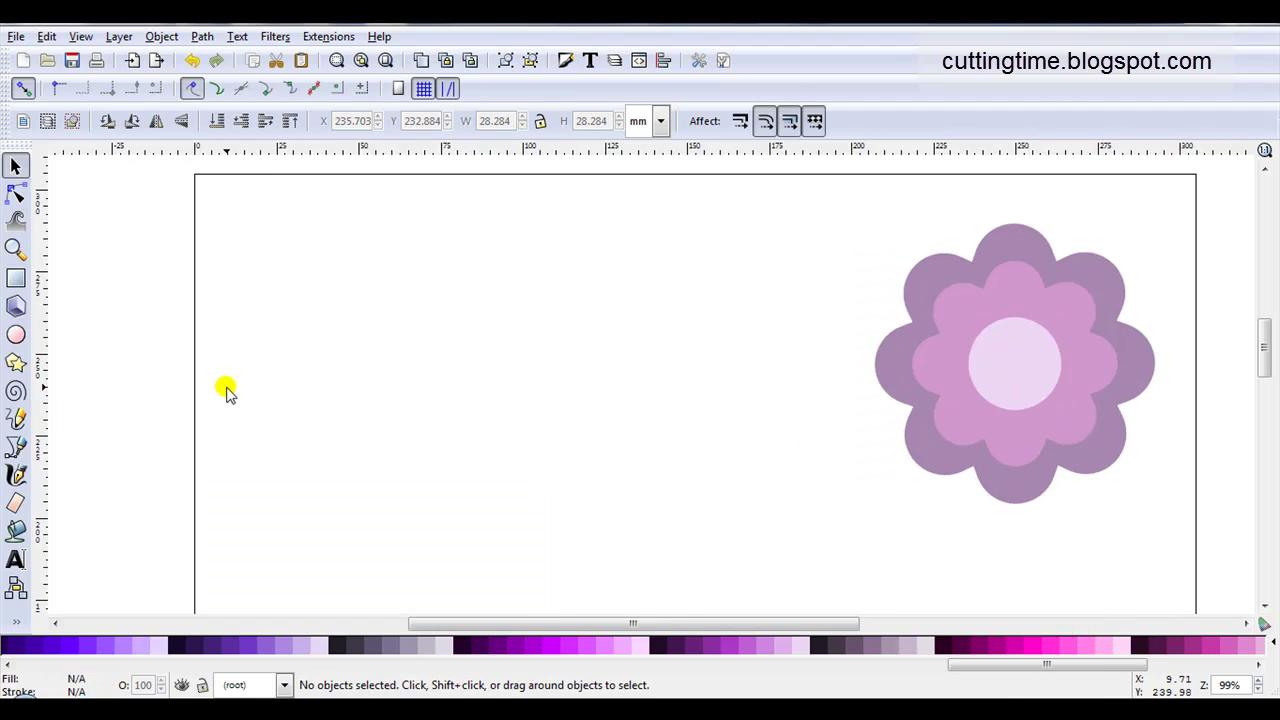
# Draw a small black circle on the page and convert it to a path.
pyautogui.click(16, 336)
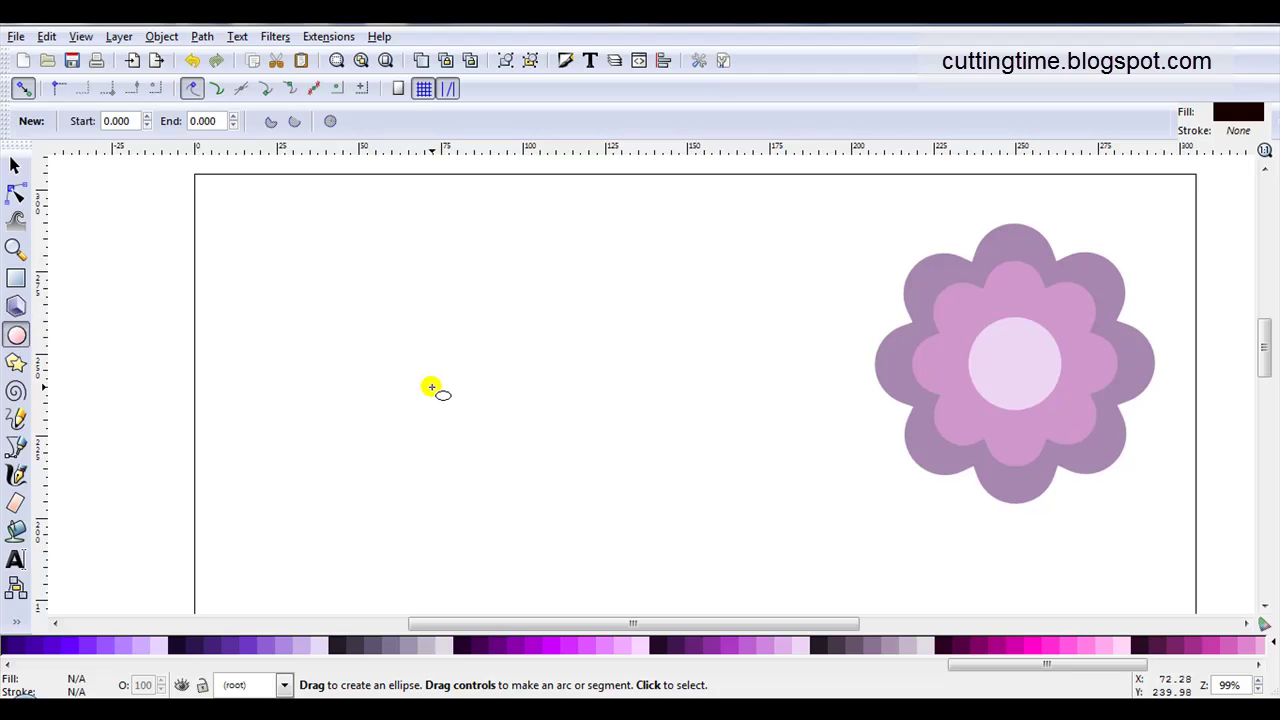
pyautogui.moveTo(516, 385); pyautogui.dragTo(538, 416)
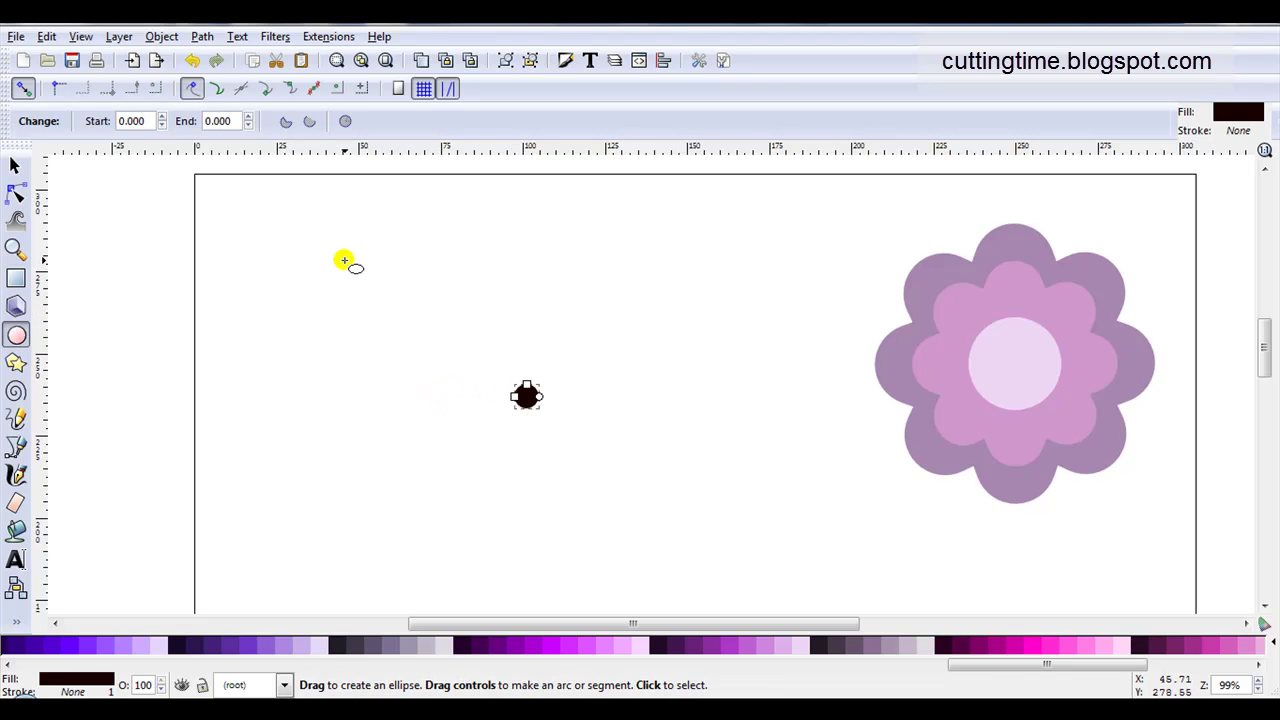
pyautogui.click(202, 36)
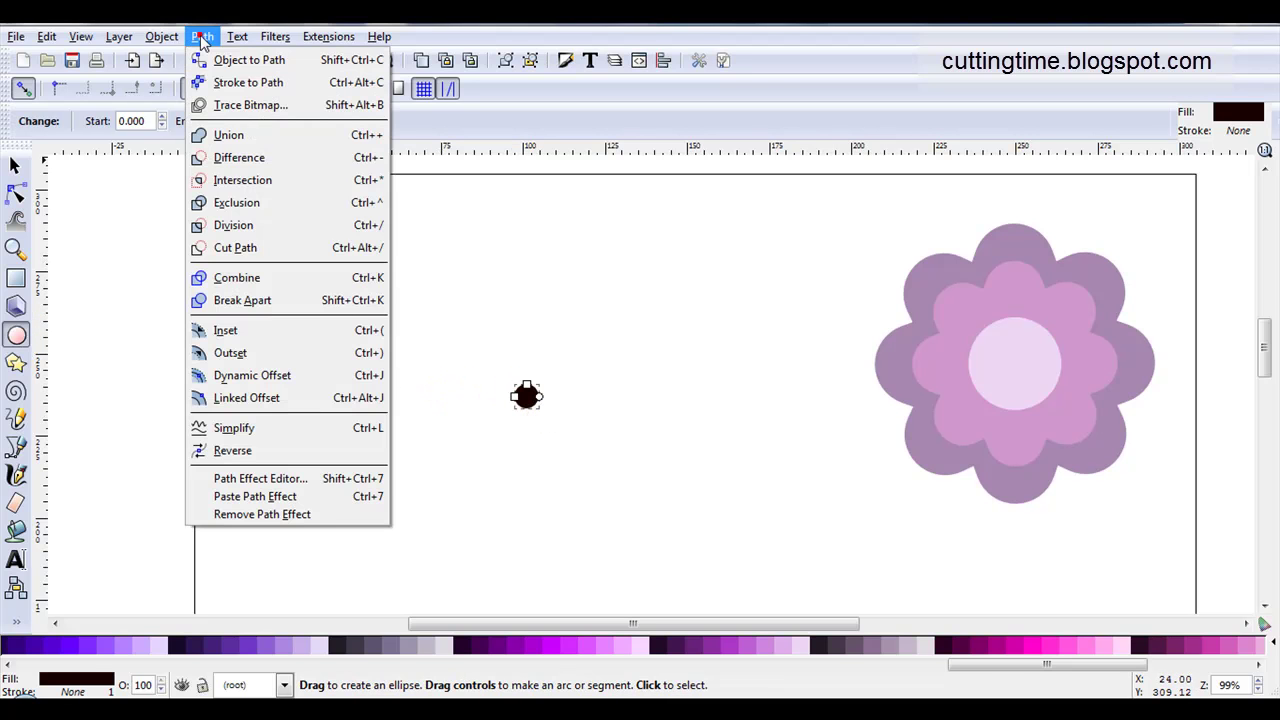
pyautogui.click(228, 57)
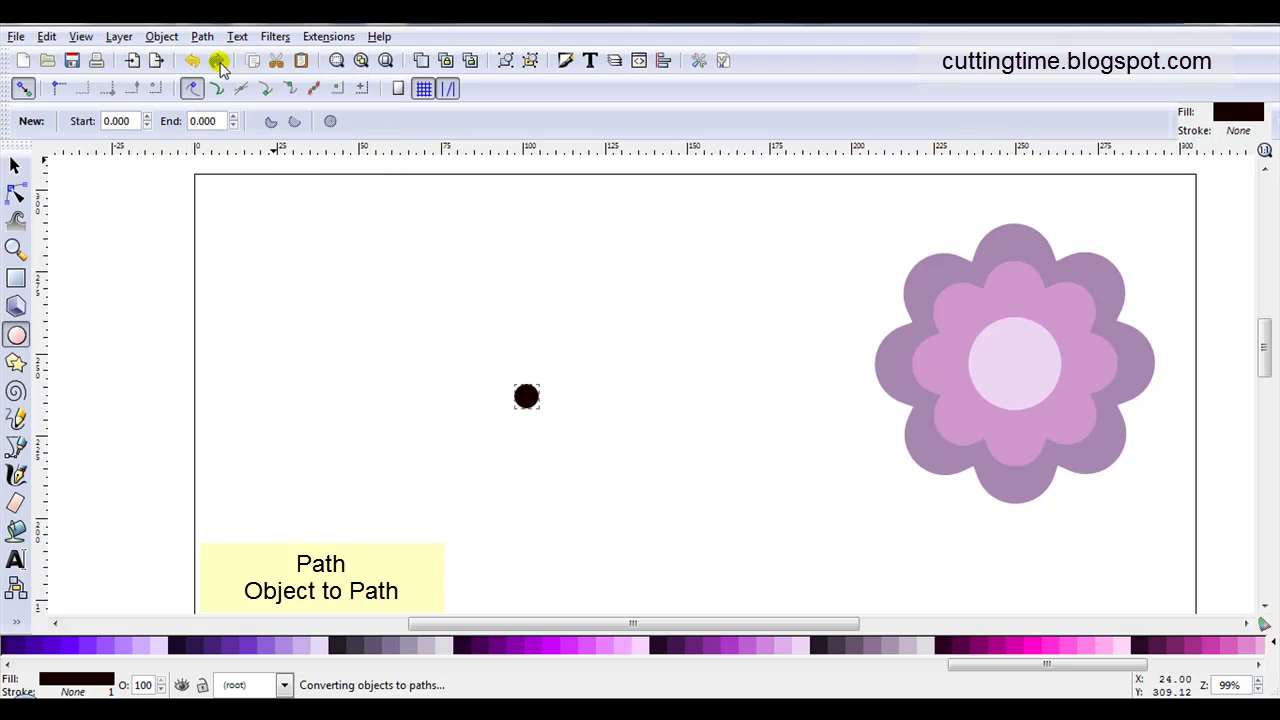
# Lock proportions and resize the circle to 4.5 × 4.5 mm.
pyautogui.click(14, 165)
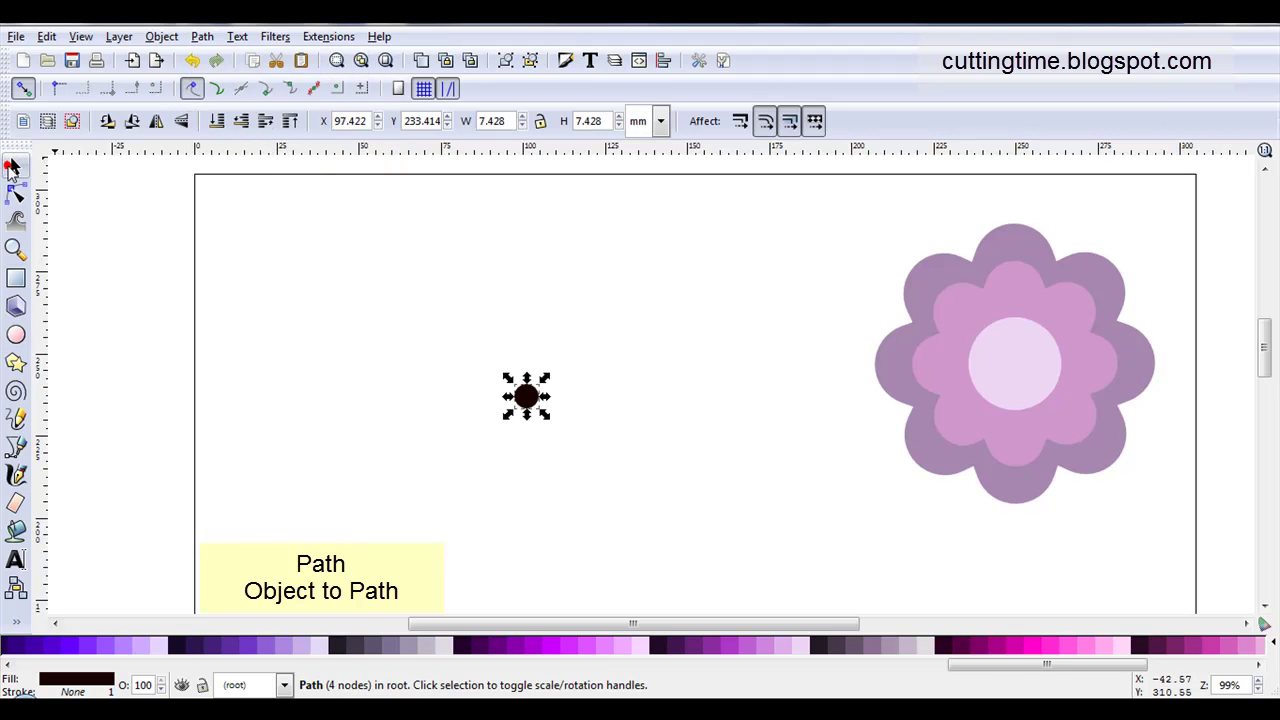
pyautogui.click(539, 121)
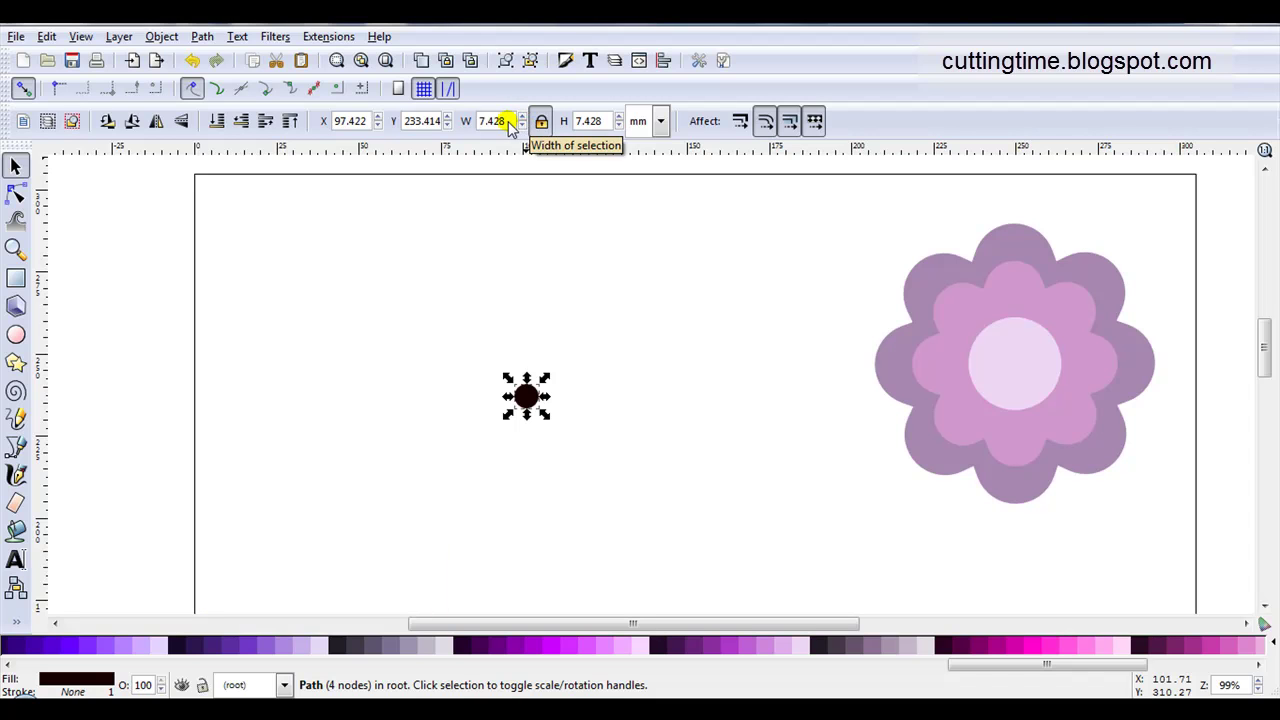
pyautogui.moveTo(502, 121); pyautogui.dragTo(472, 126)
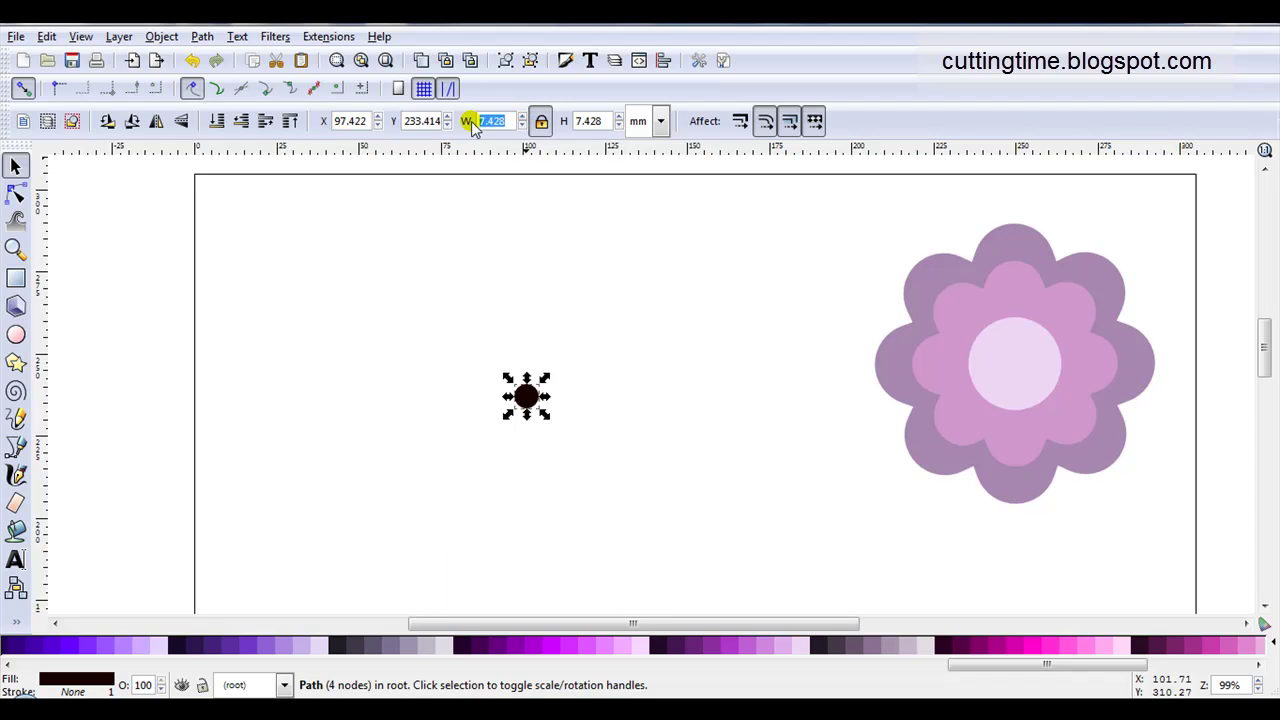
pyautogui.write('4.5')
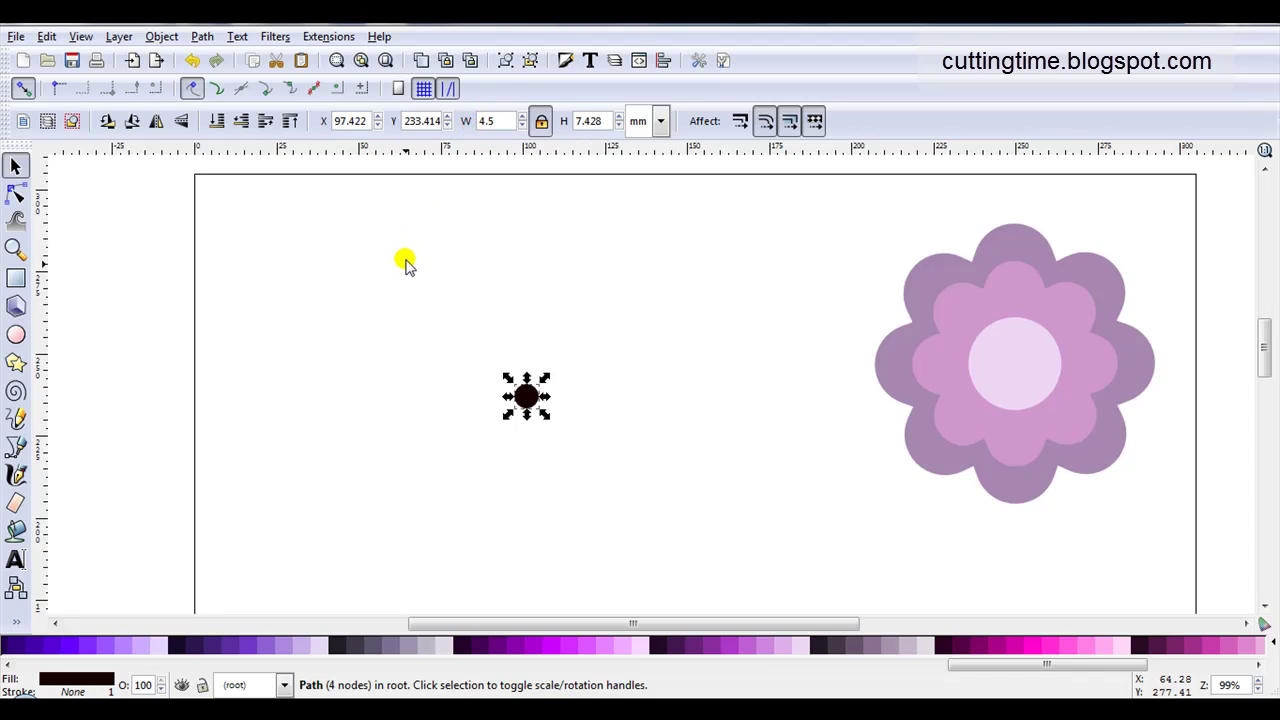
pyautogui.press('Return')
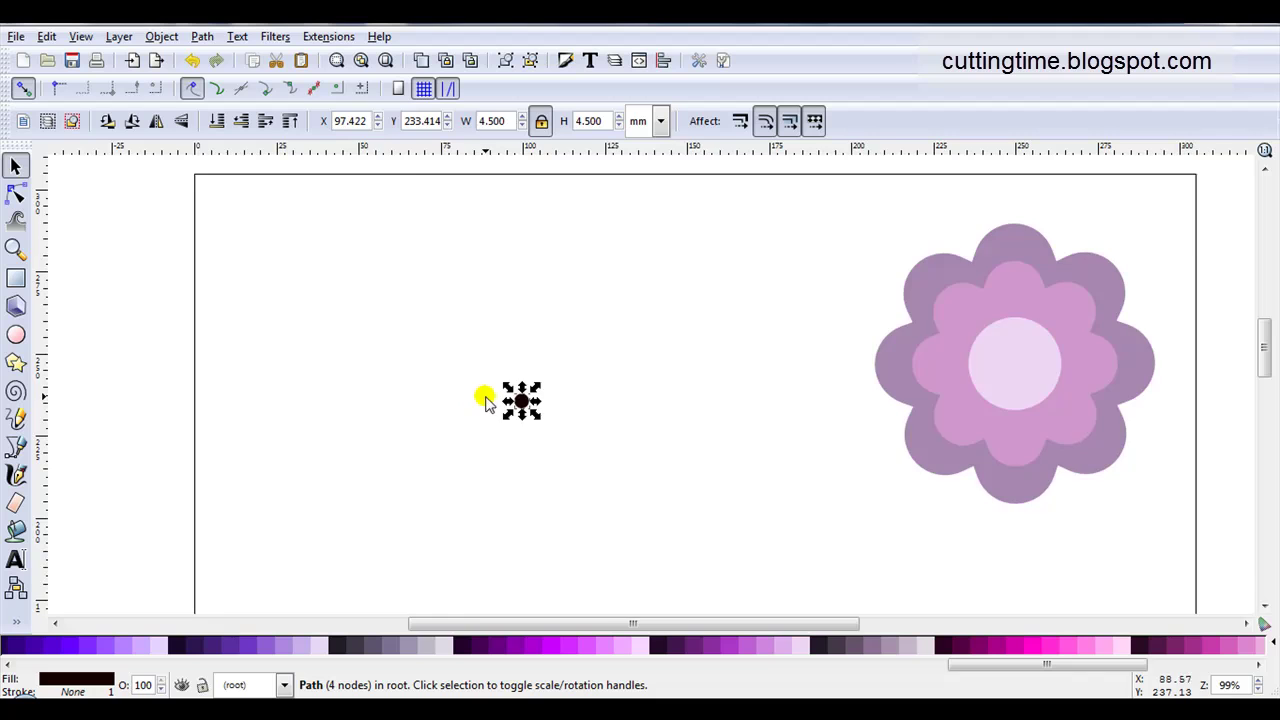
pyautogui.scroll(2, 488, 394)
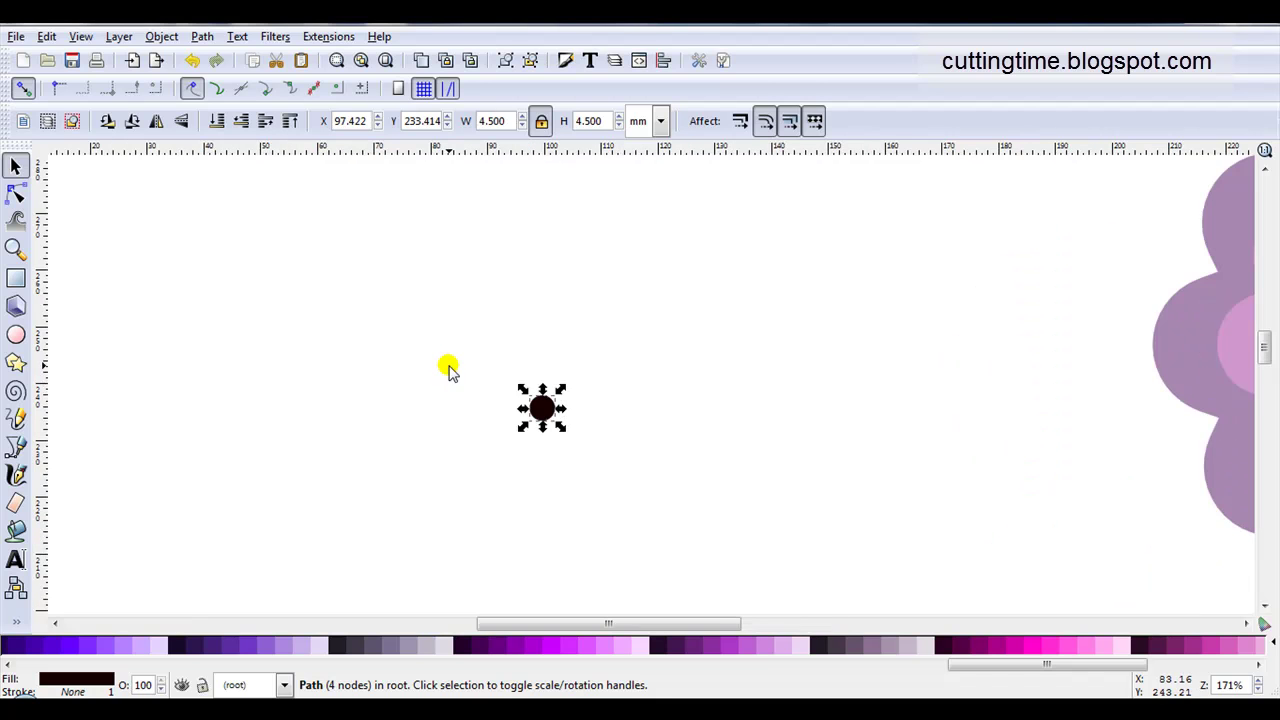
# Duplicate the 4.5 mm dot, move the copy left, and combine both dots into one path.
pyautogui.click(419, 58)
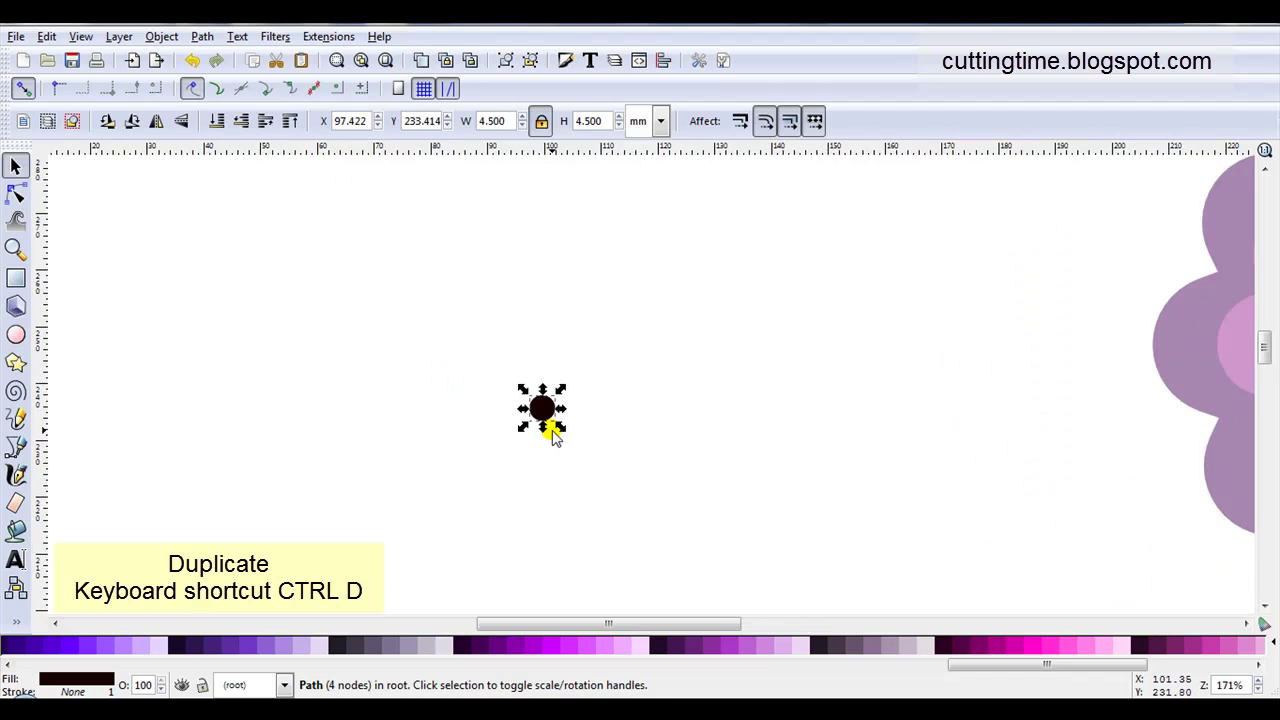
pyautogui.moveTo(528, 406); pyautogui.dragTo(480, 405)
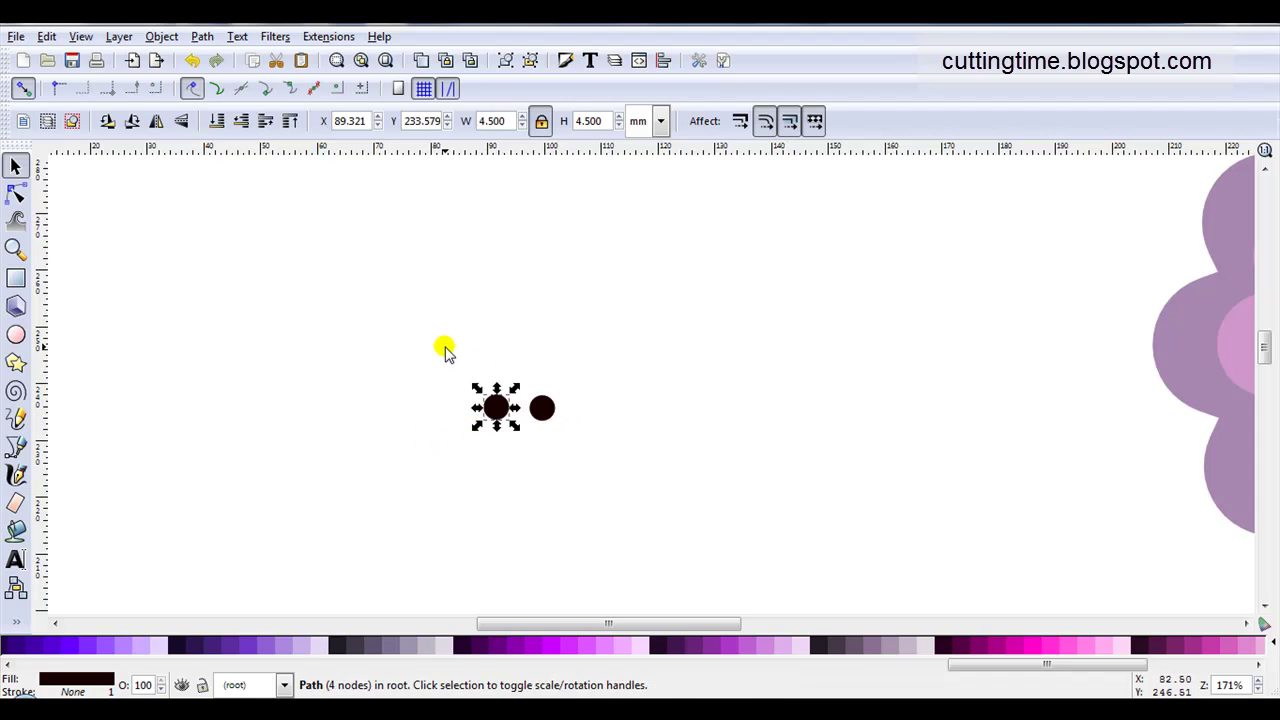
pyautogui.moveTo(438, 346); pyautogui.dragTo(608, 492)
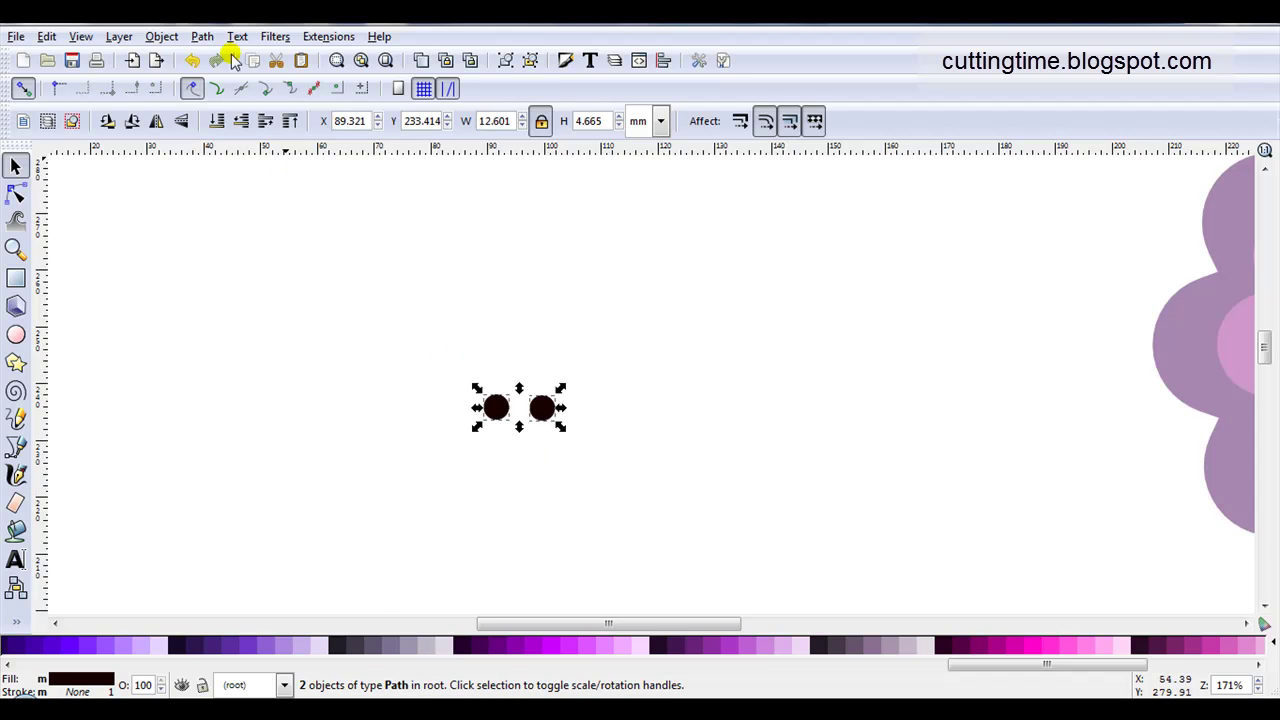
pyautogui.click(202, 36)
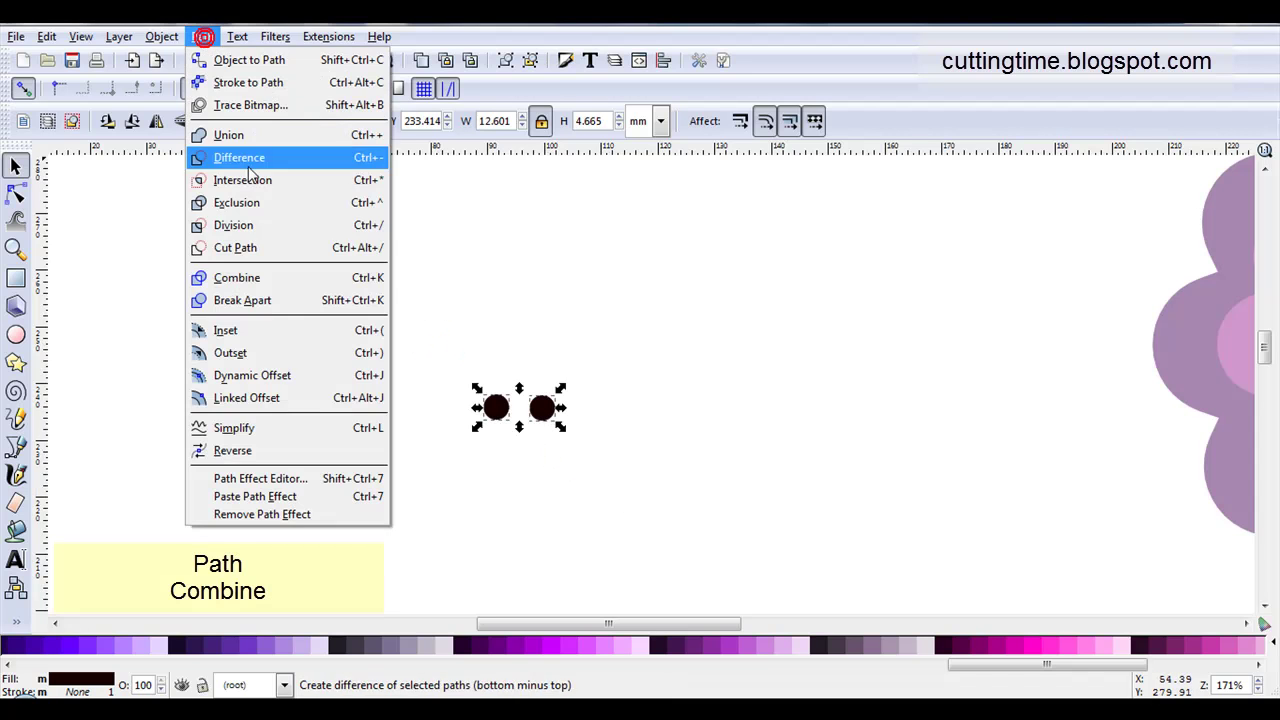
pyautogui.click(258, 272)
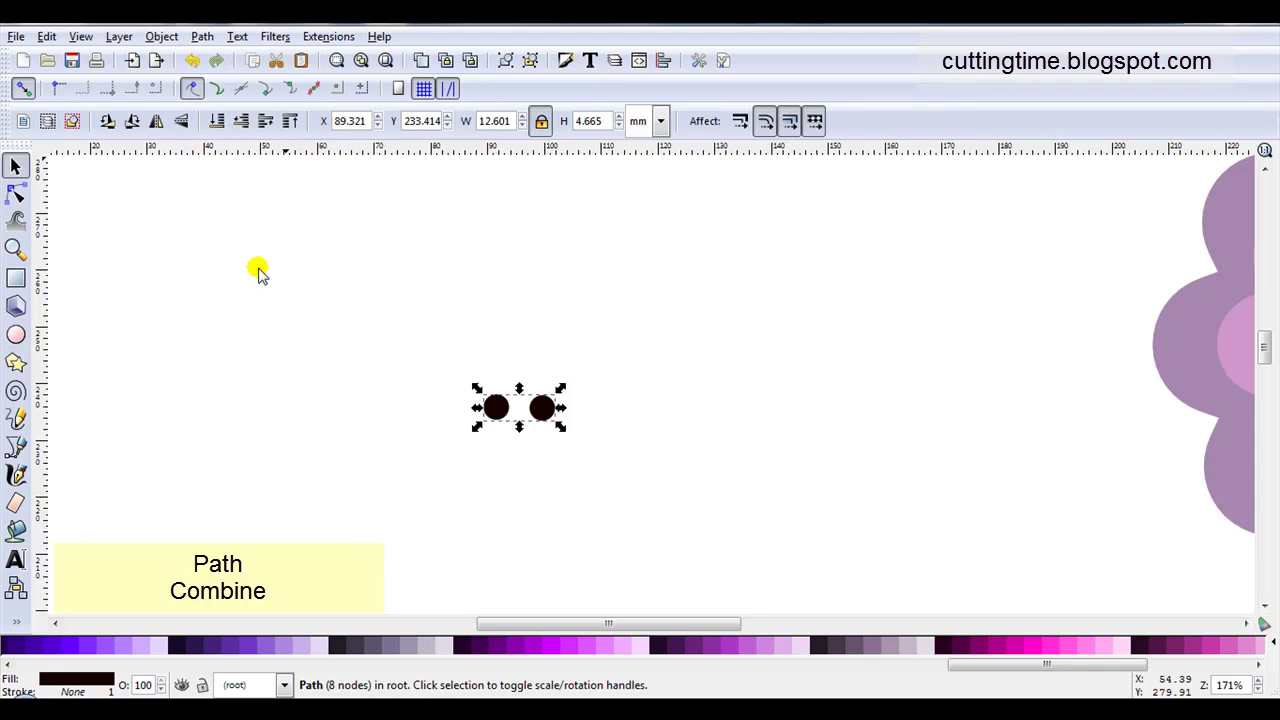
# Add Interpolate Sub-Paths to the combined dots and paste the centre circle as the trajectory.
pyautogui.click(200, 38)
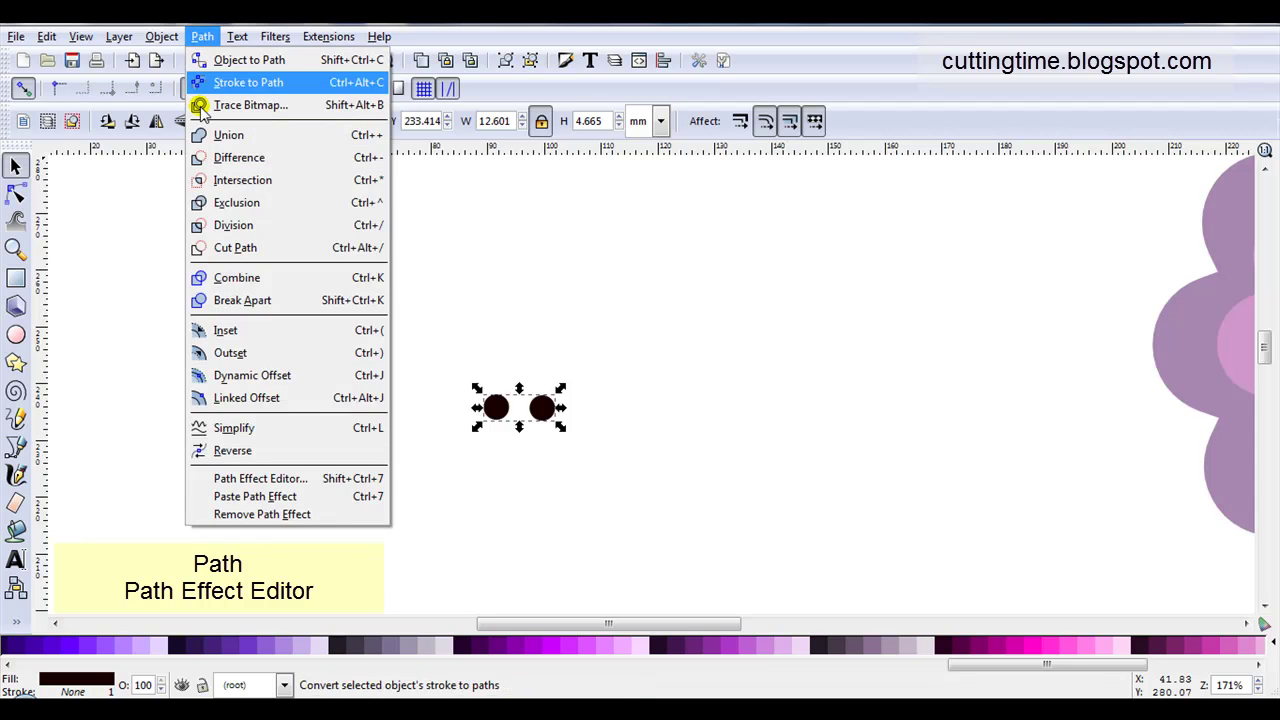
pyautogui.click(336, 485)
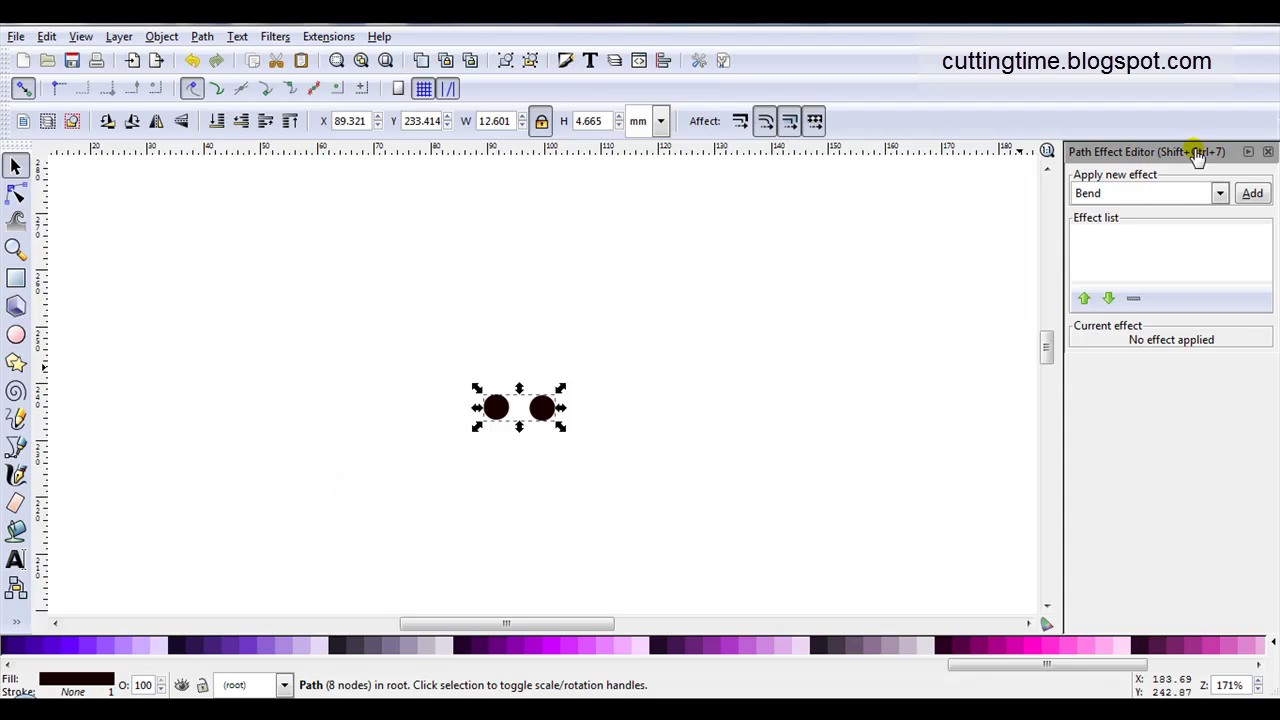
pyautogui.click(1221, 194)
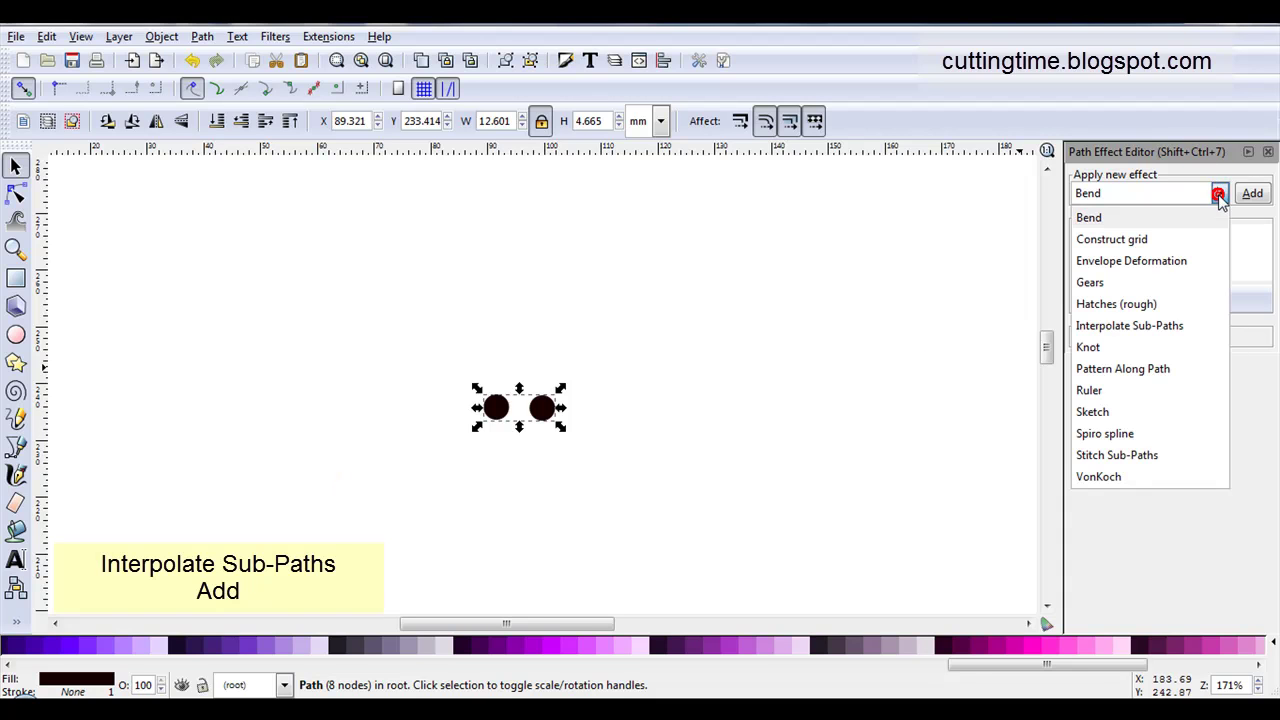
pyautogui.click(1130, 326)
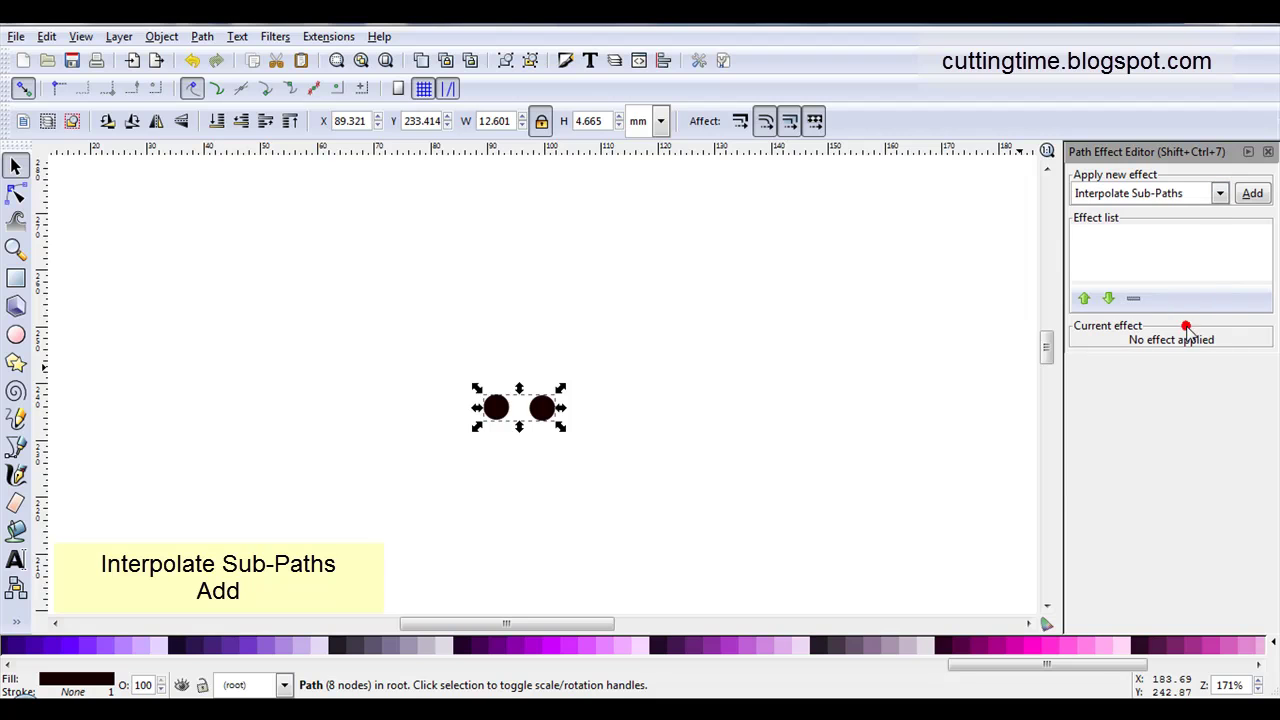
pyautogui.click(1251, 195)
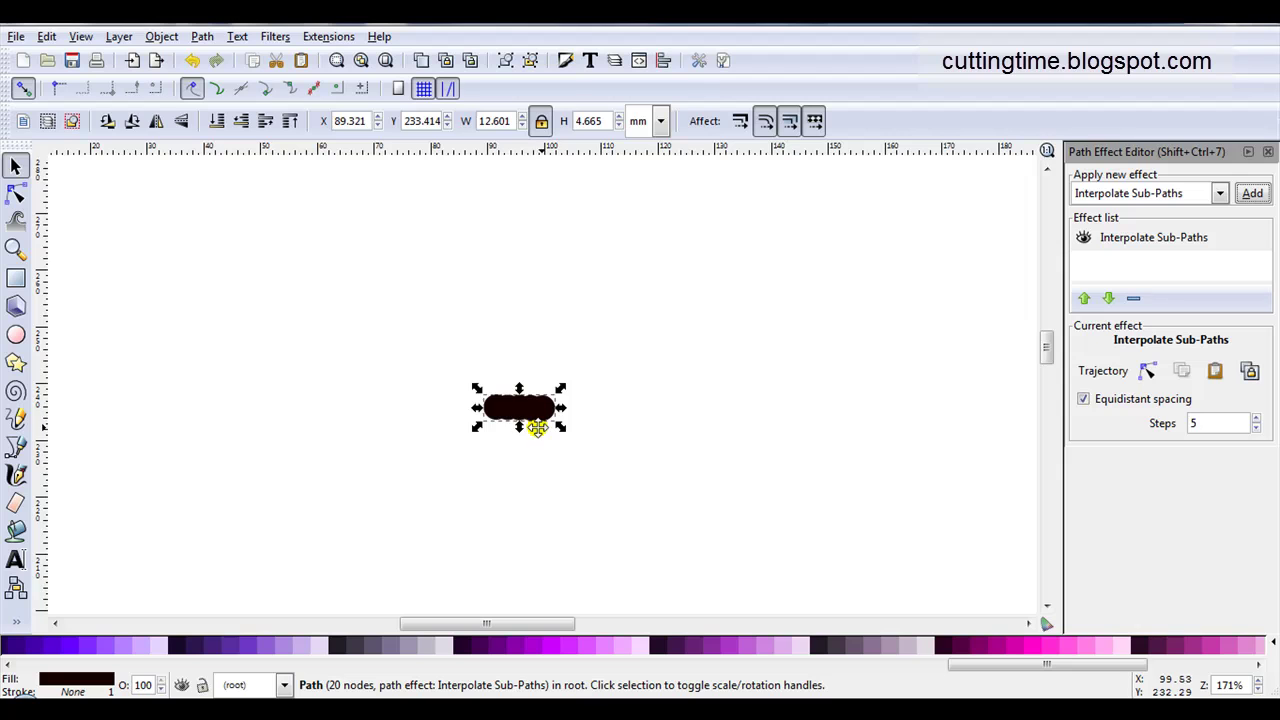
pyautogui.click(1217, 421)
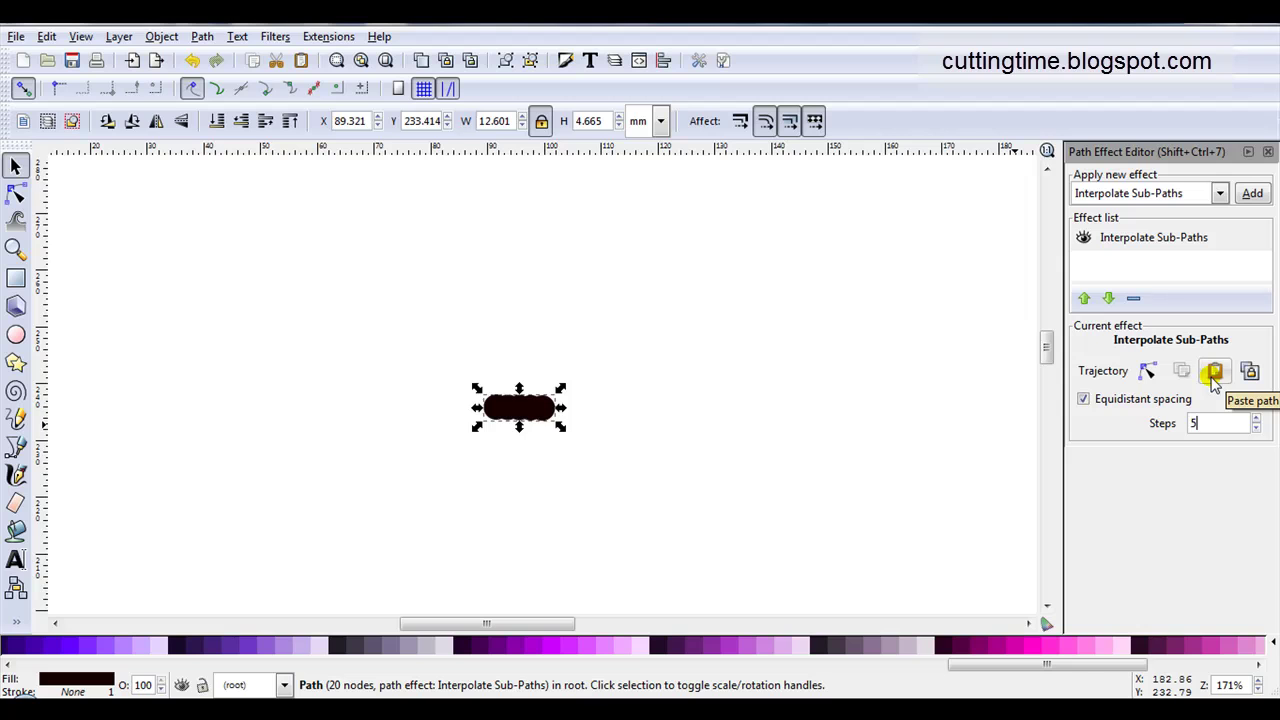
pyautogui.click(1214, 372)
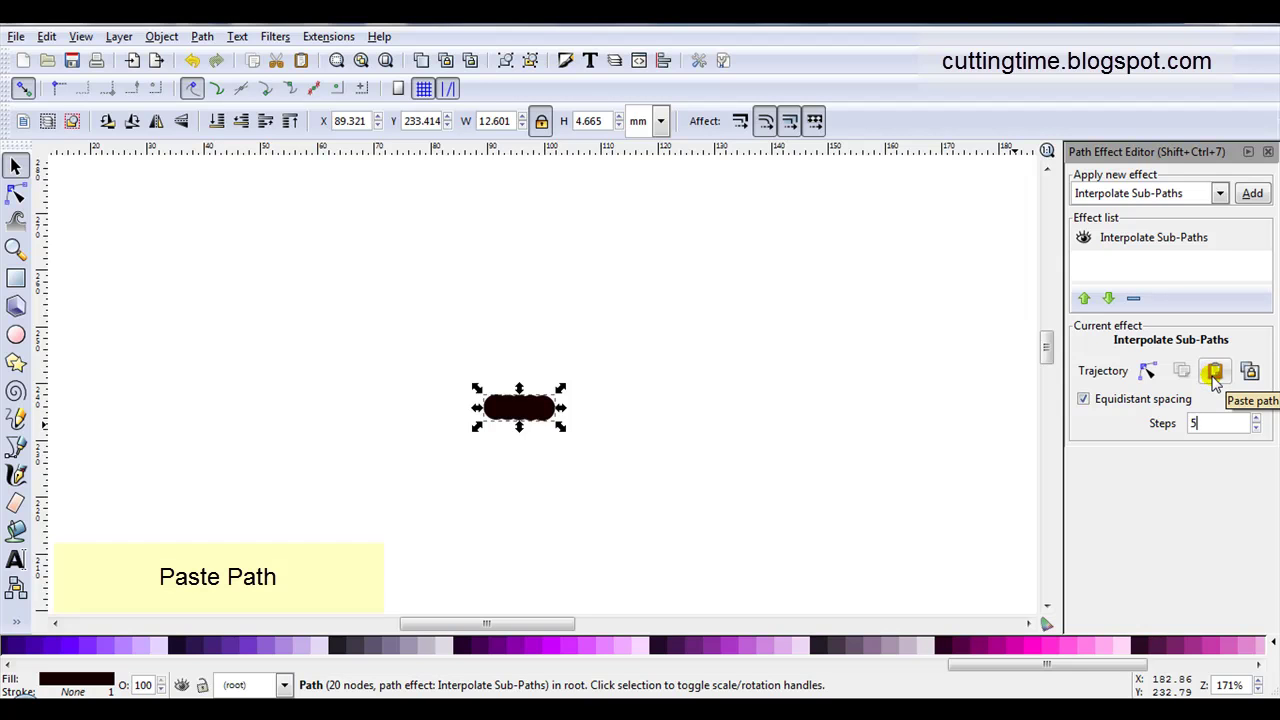
pyautogui.click(1215, 378)
pyautogui.click(1214, 372)
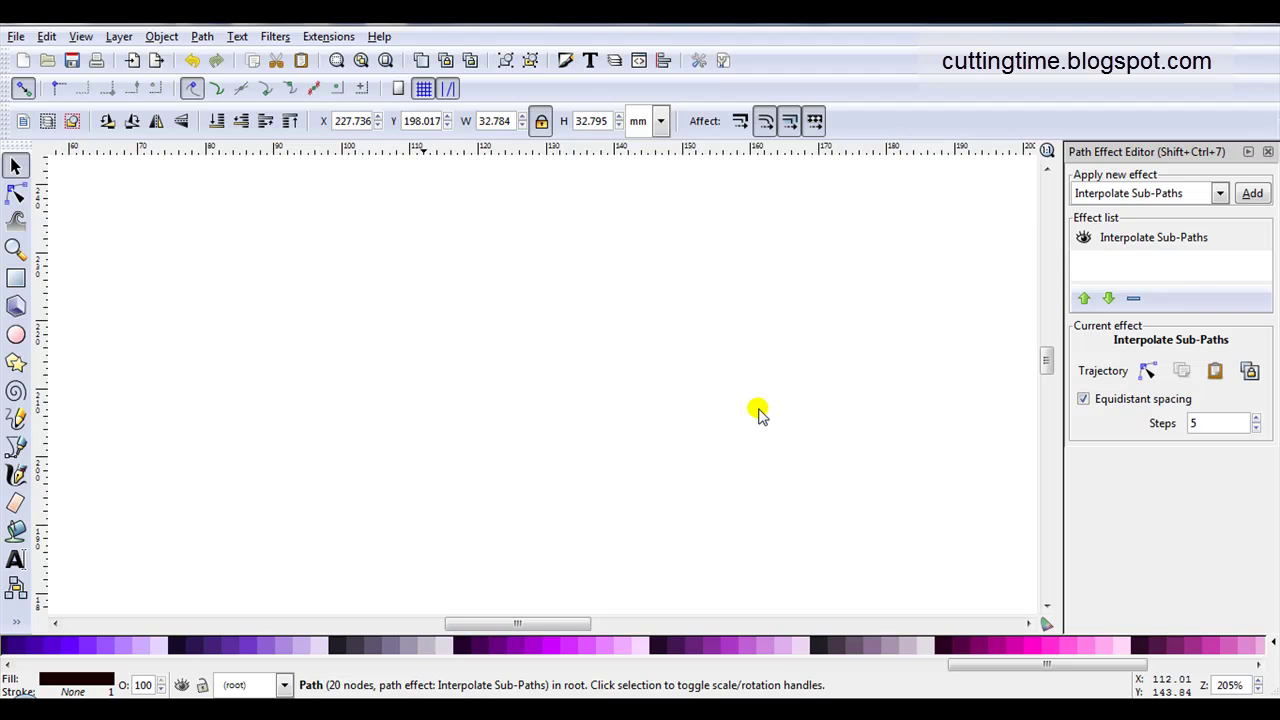
pyautogui.keyDown('ctrl'); pyautogui.scroll(-3, 758, 413); pyautogui.keyUp('ctrl')
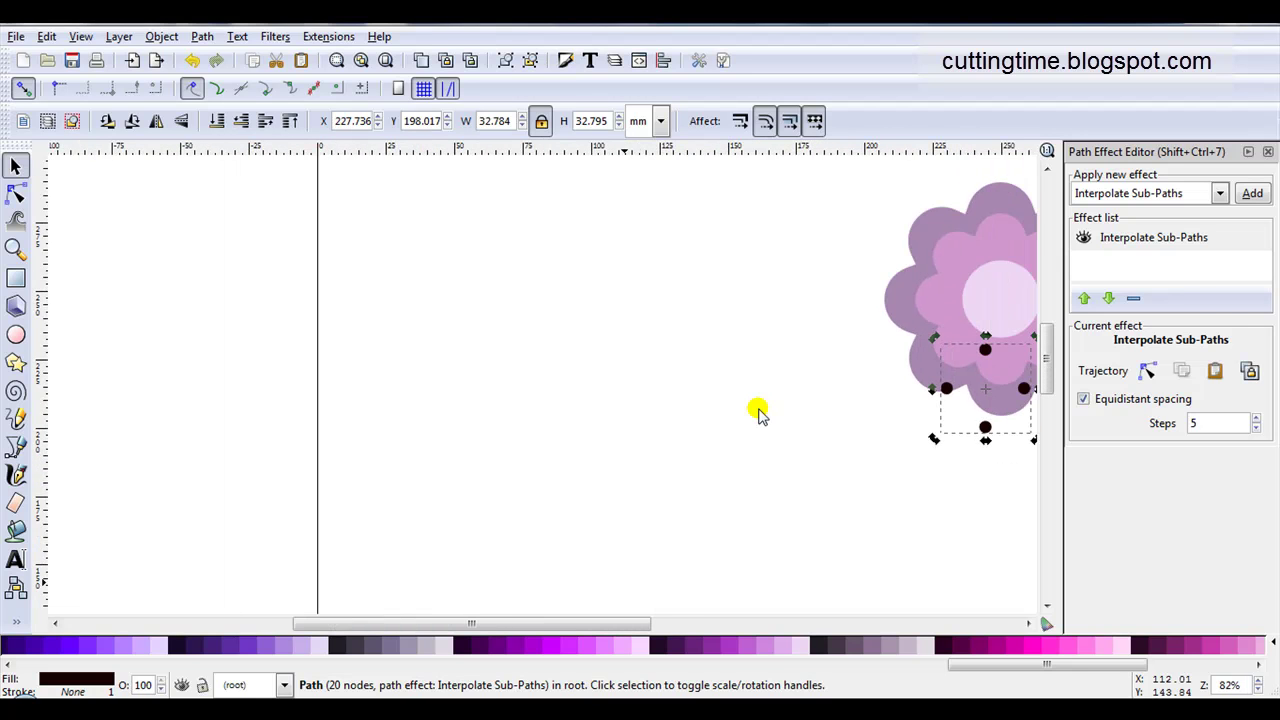
pyautogui.keyDown('ctrl'); pyautogui.scroll(-1, 758, 413); pyautogui.keyUp('ctrl')
pyautogui.moveTo(888, 393); pyautogui.dragTo(571, 306)
pyautogui.click(571, 306)
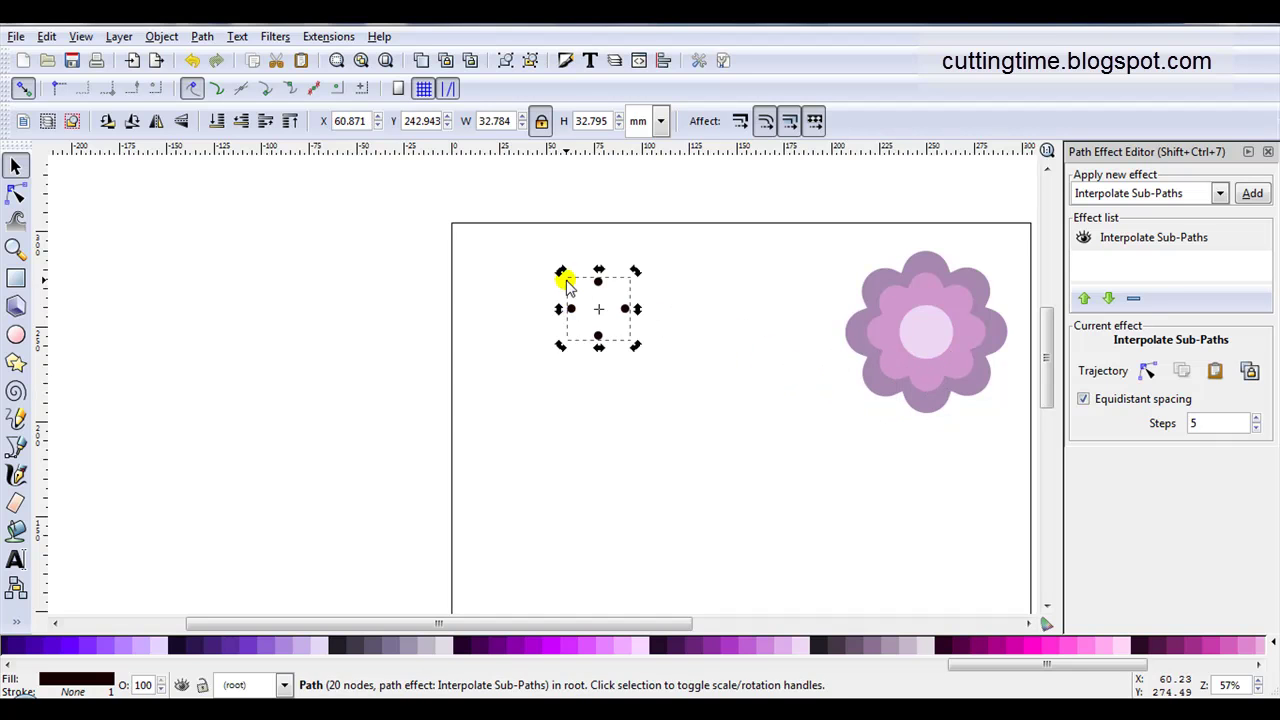
pyautogui.click(594, 272)
pyautogui.keyDown('ctrl'); pyautogui.scroll(4, 590, 272); pyautogui.keyUp('ctrl')
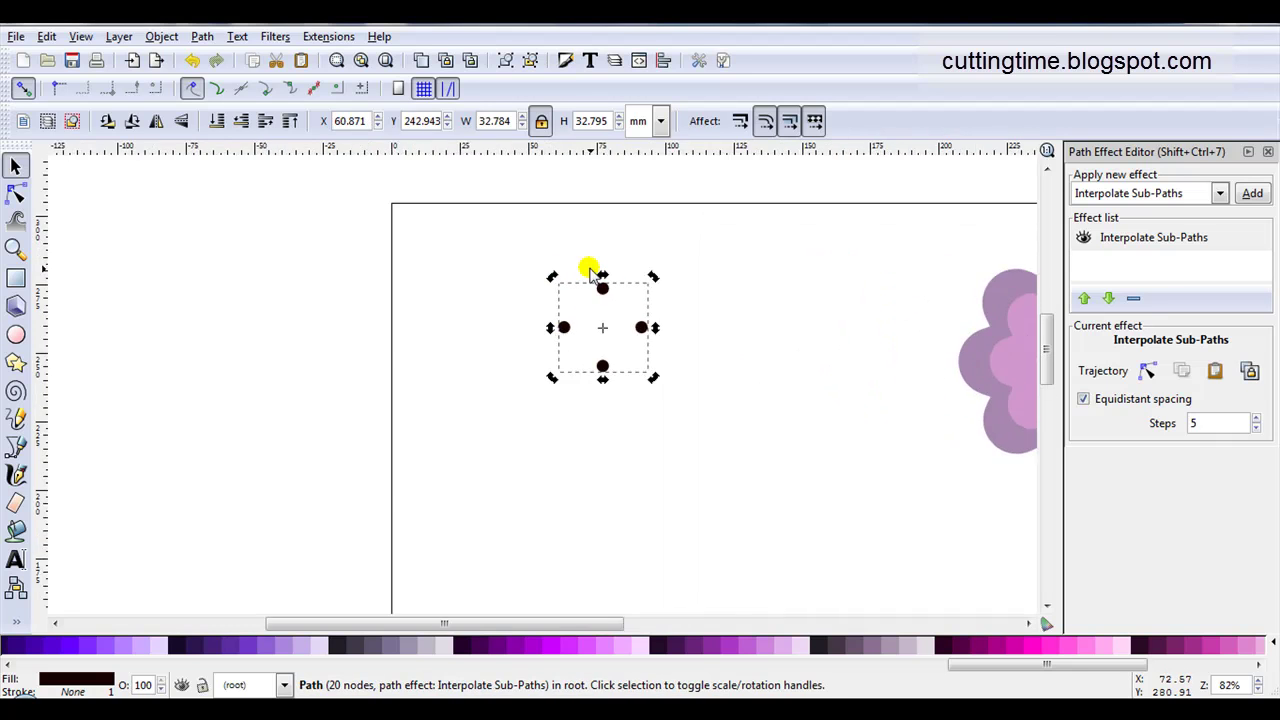
pyautogui.keyDown('ctrl'); pyautogui.scroll(2, 588, 270); pyautogui.keyUp('ctrl')
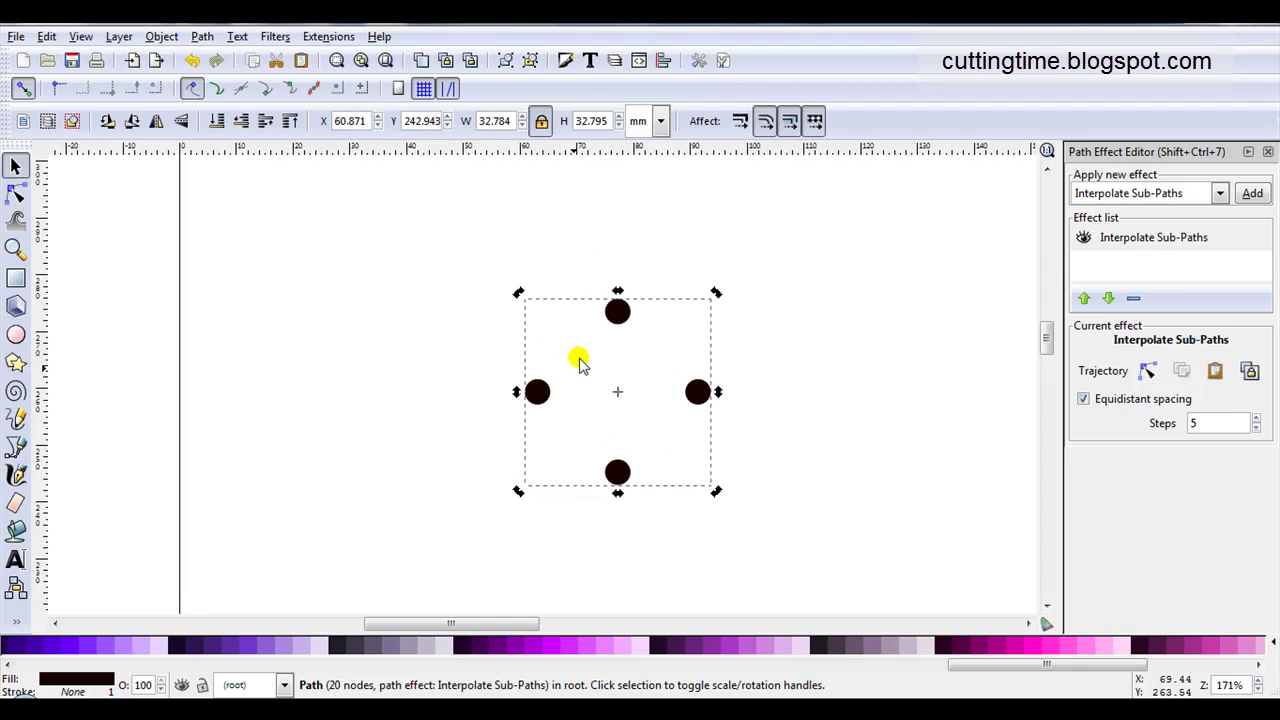
# Raise the Interpolate Sub-Paths steps to 11 so the dots form a full ring.
pyautogui.click(1213, 421)
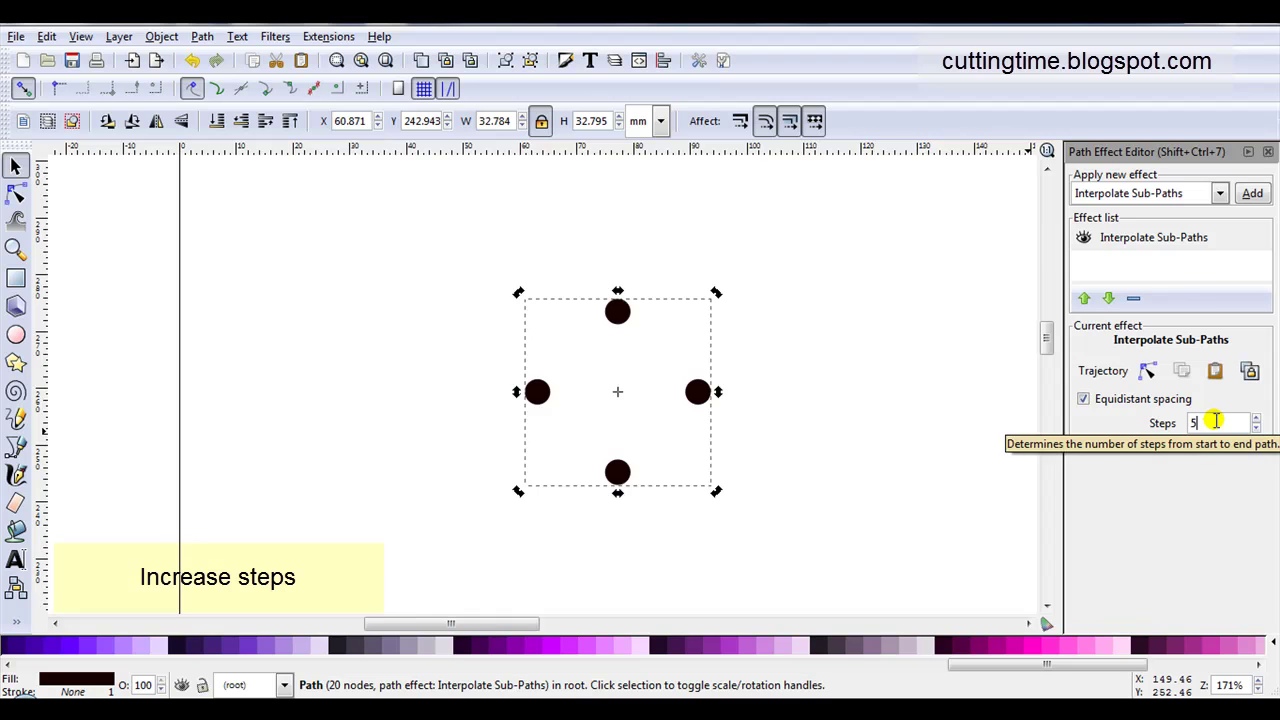
pyautogui.scroll(2, 1217, 423)
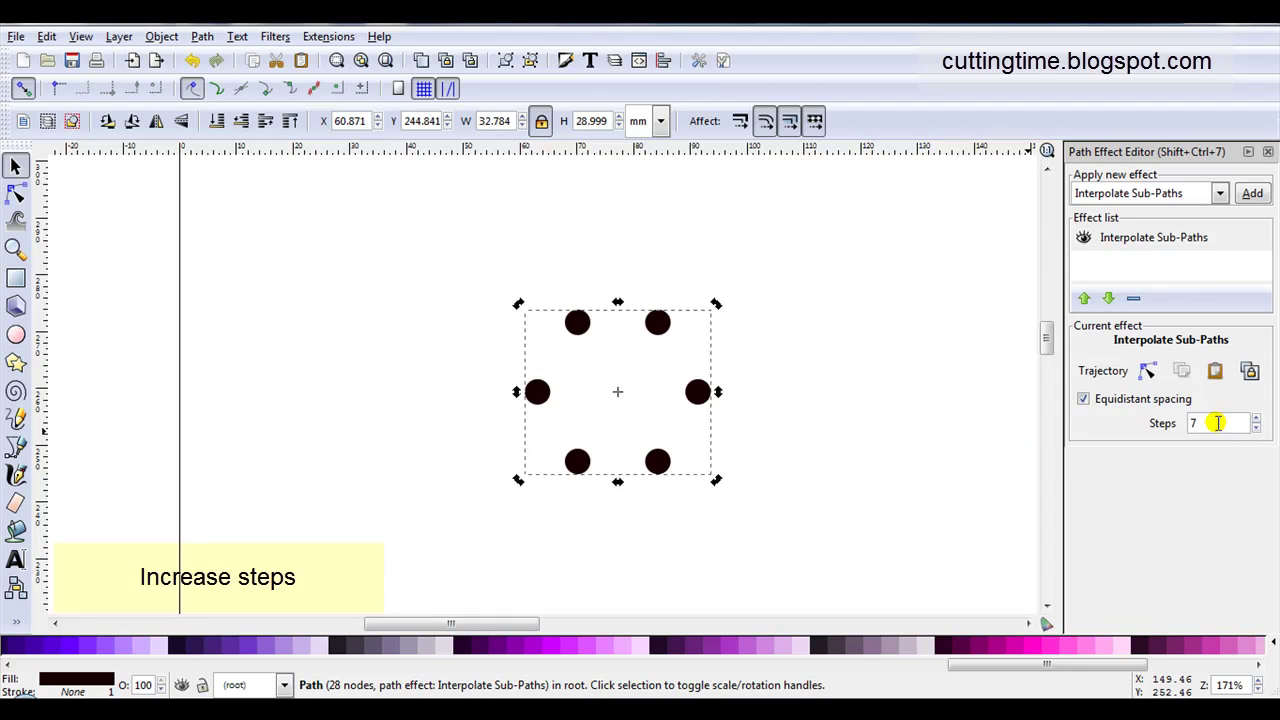
pyautogui.scroll(3, 1217, 423)
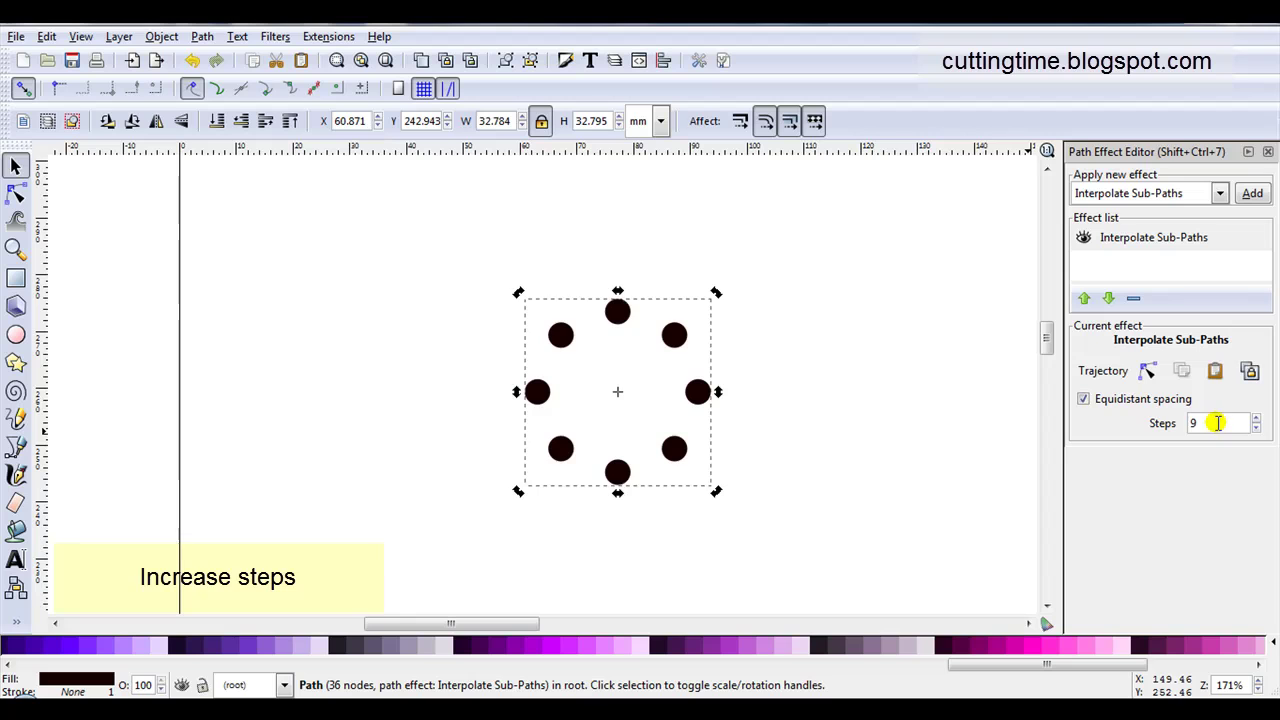
pyautogui.scroll(1, 1217, 423)
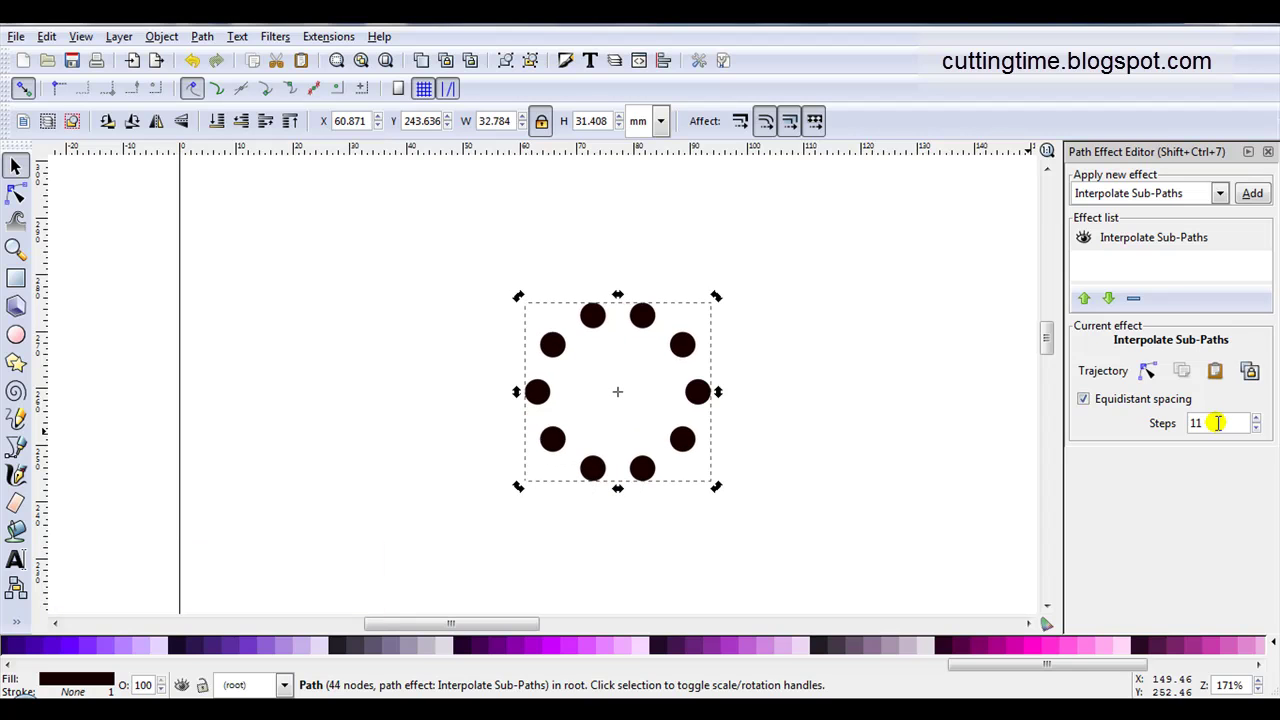
# Convert the dot ring to a plain path and move it beside the flower.
pyautogui.click(203, 38)
pyautogui.click(207, 58)
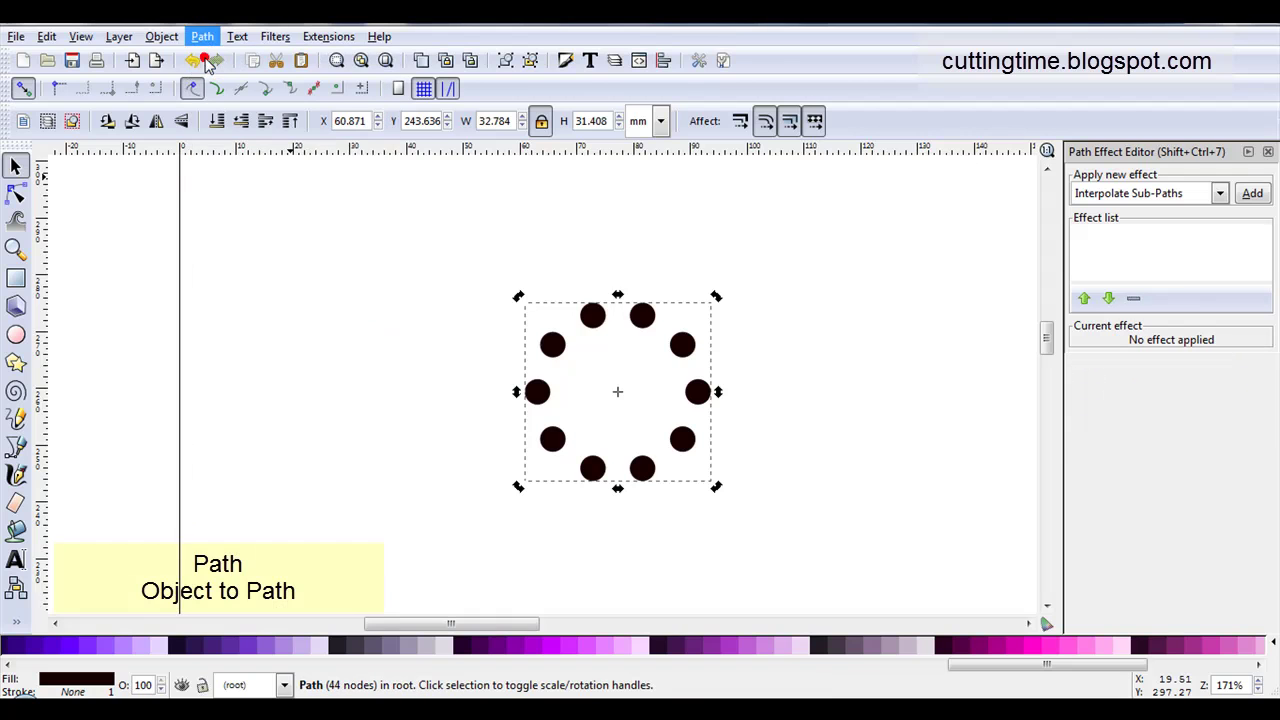
pyautogui.scroll(-3, 320, 214)
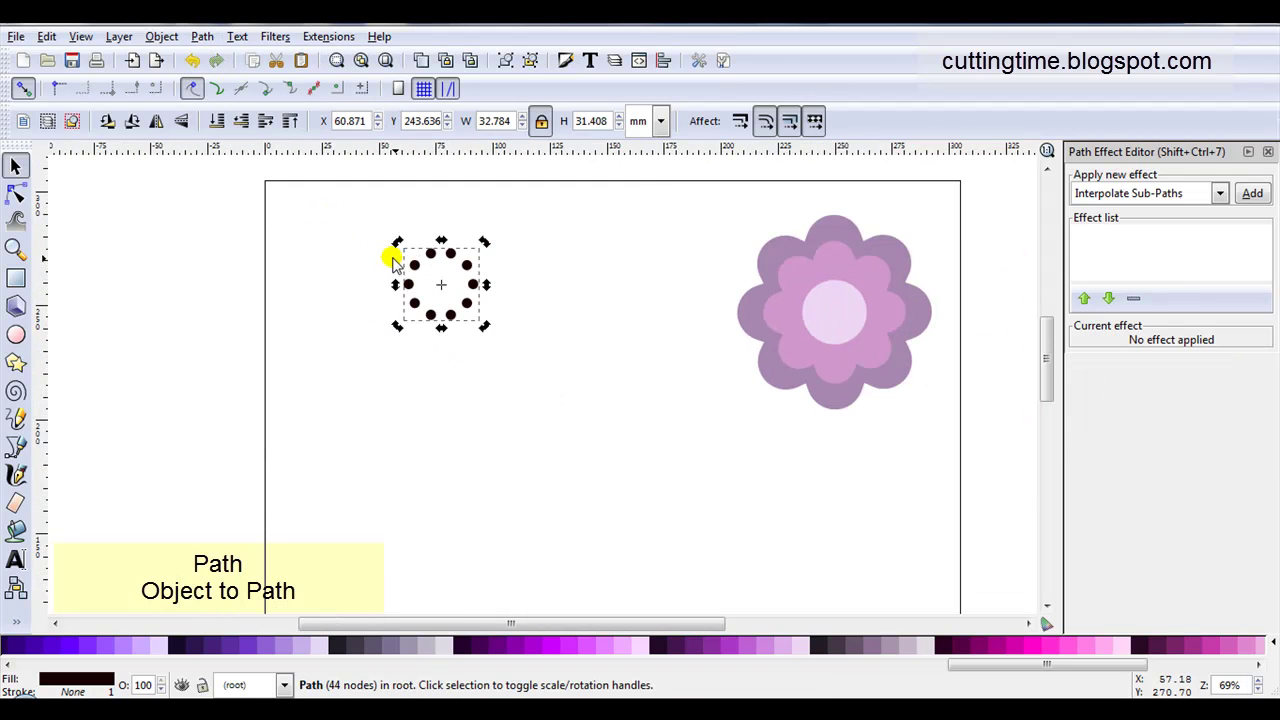
pyautogui.moveTo(412, 258); pyautogui.dragTo(660, 197)
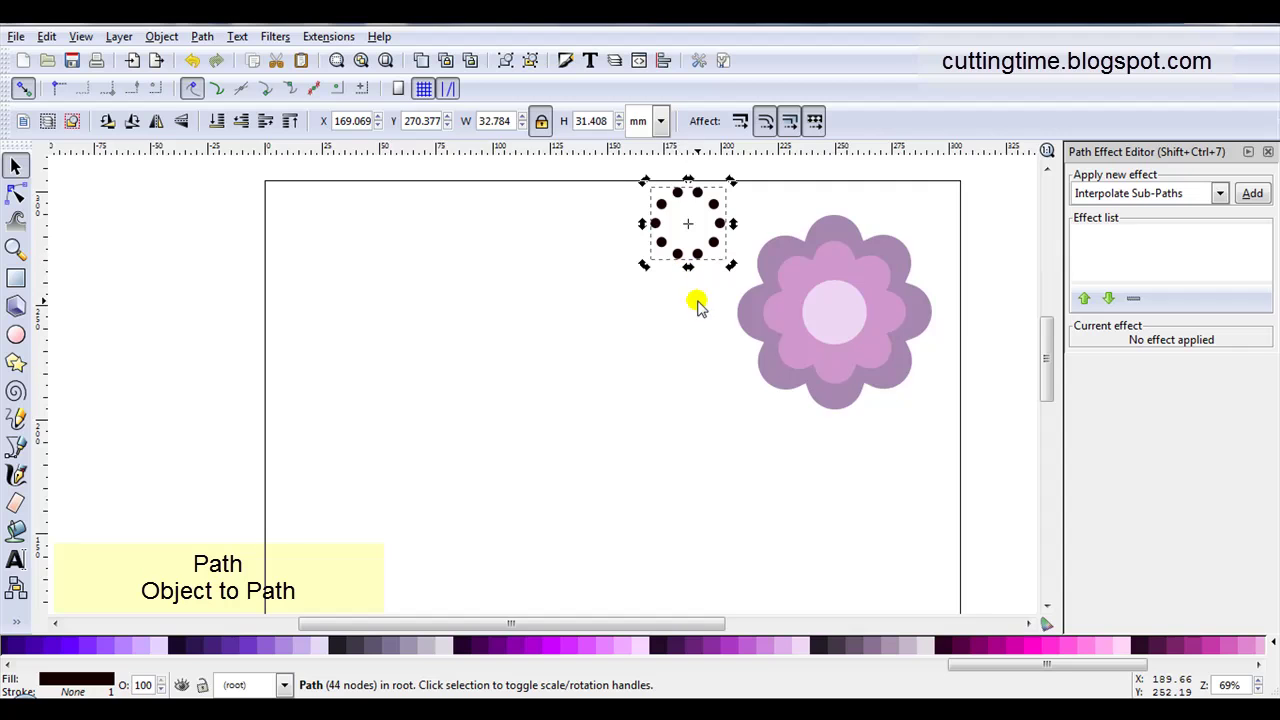
pyautogui.scroll(1, 783, 325)
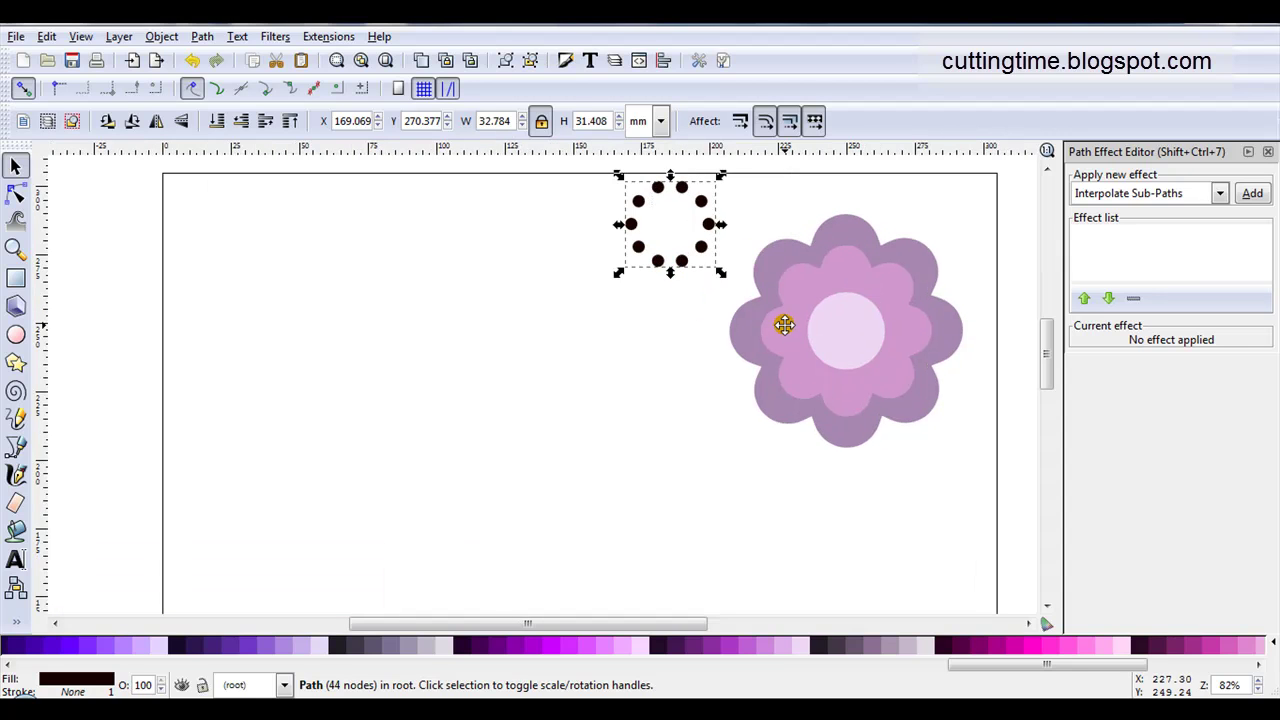
pyautogui.click(783, 325)
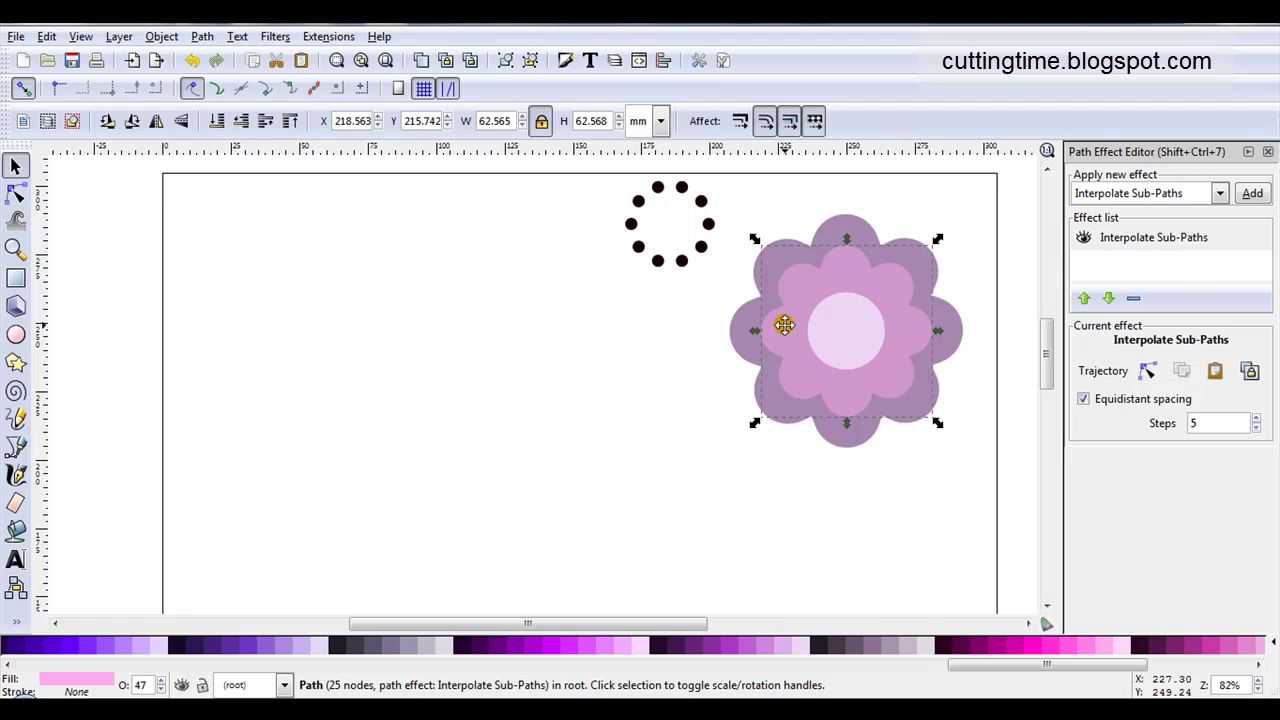
# Copy the flower outline, then draw a small circle and convert it to a path.
pyautogui.rightClick(783, 325)
pyautogui.click(792, 409)
pyautogui.click(16, 335)
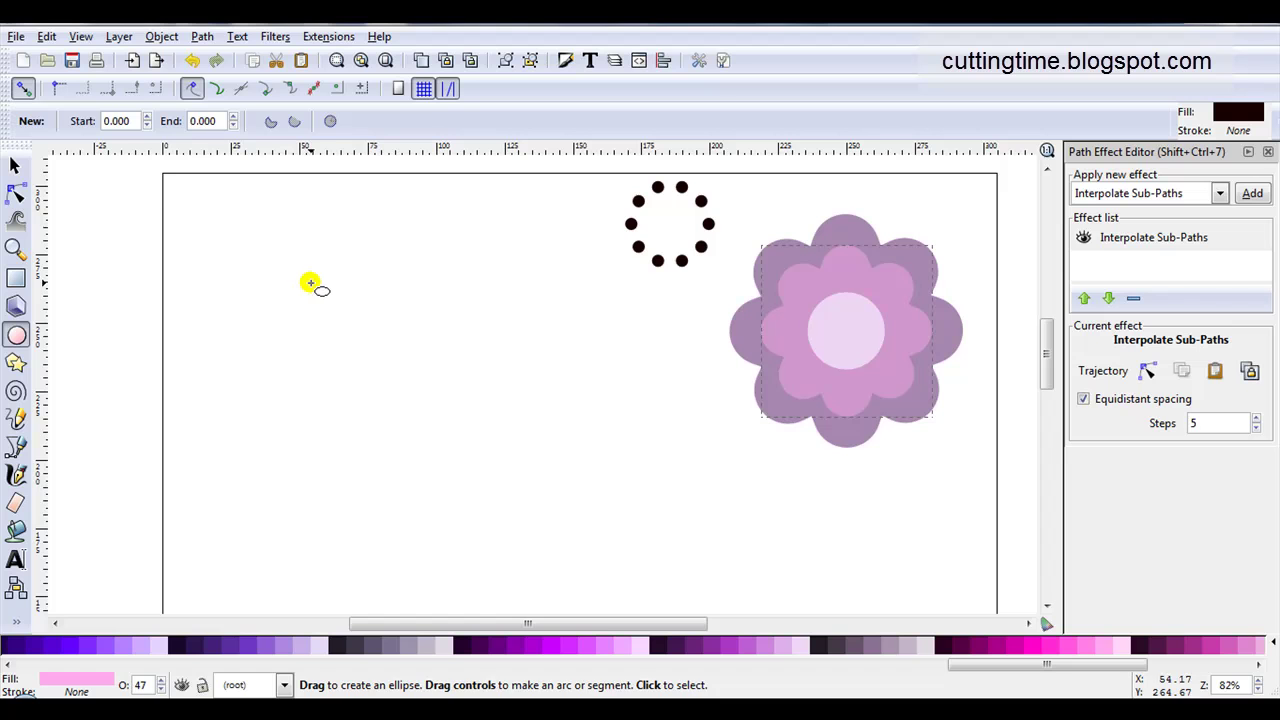
pyautogui.moveTo(386, 330); pyautogui.dragTo(414, 356)
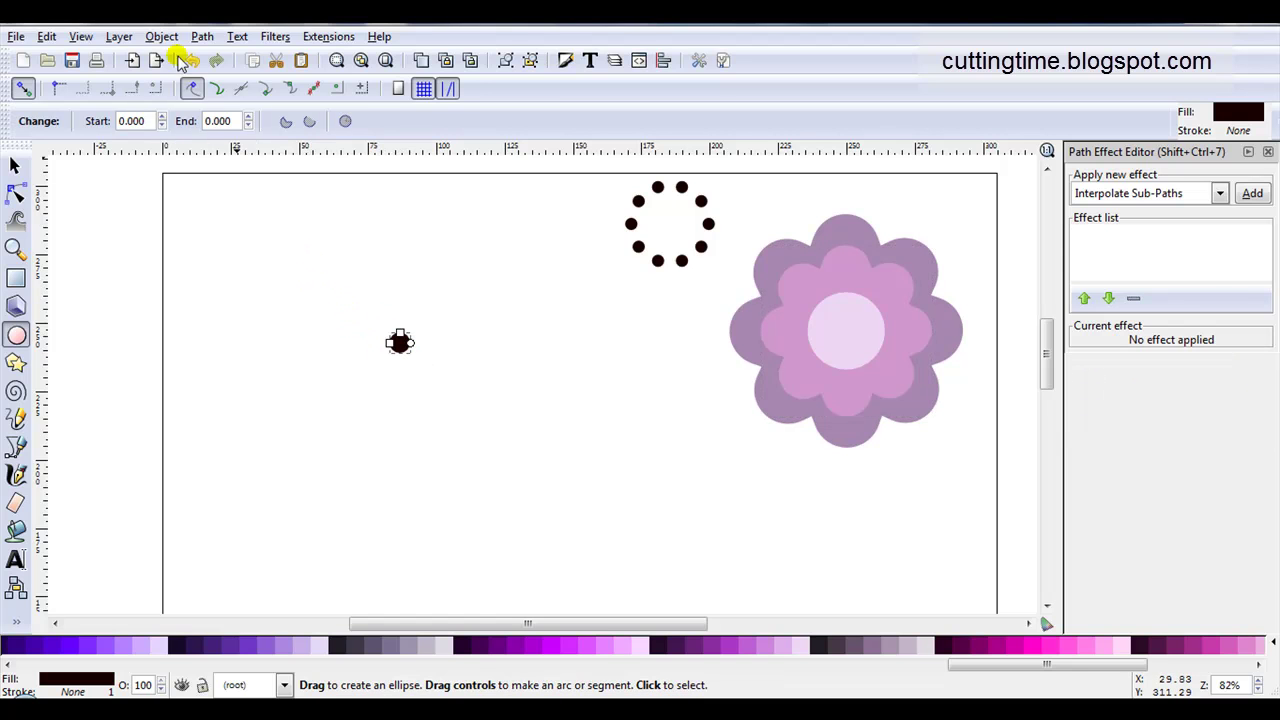
pyautogui.click(200, 36)
pyautogui.click(208, 55)
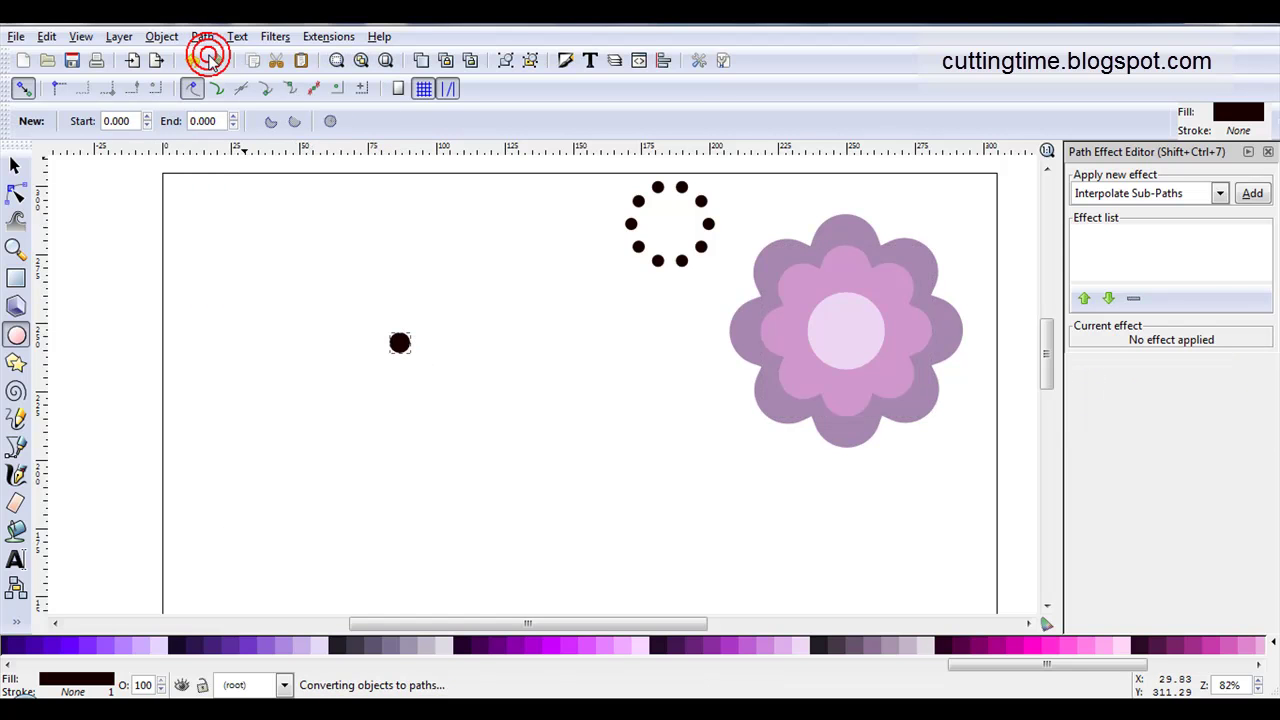
# Resize the new circle to 3.5 mm wide.
pyautogui.click(16, 166)
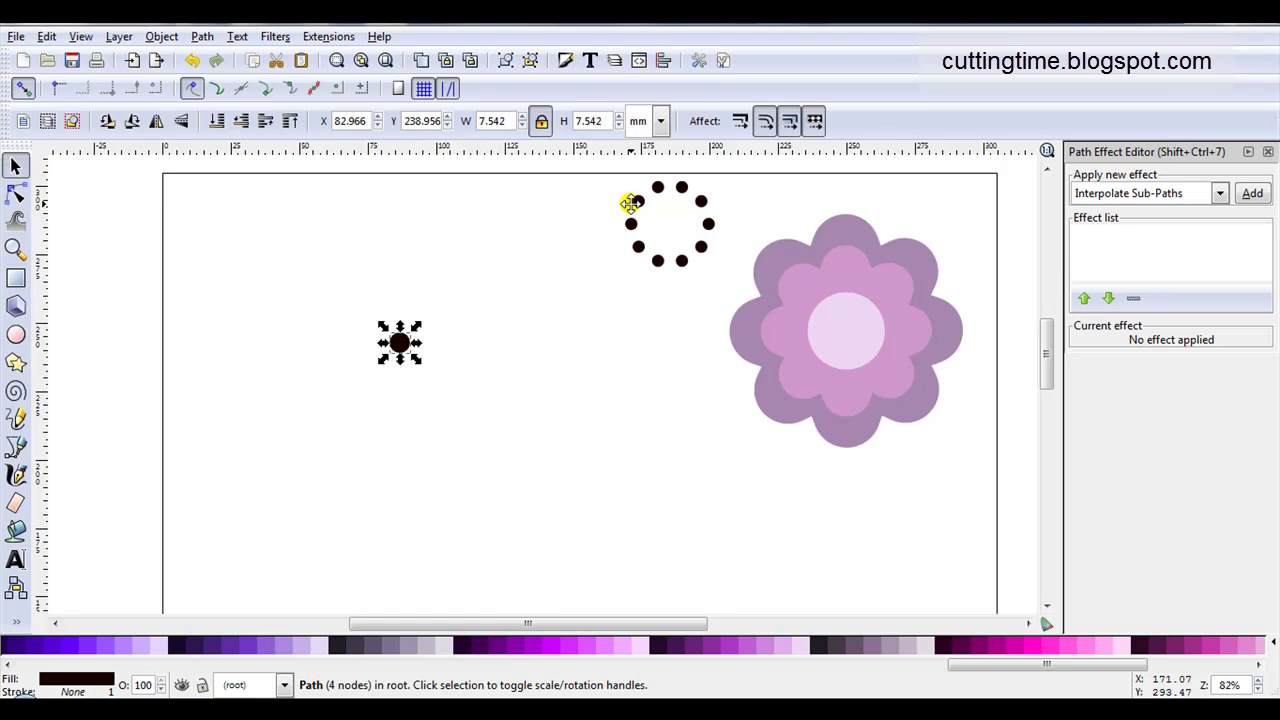
pyautogui.moveTo(511, 121); pyautogui.dragTo(464, 121)
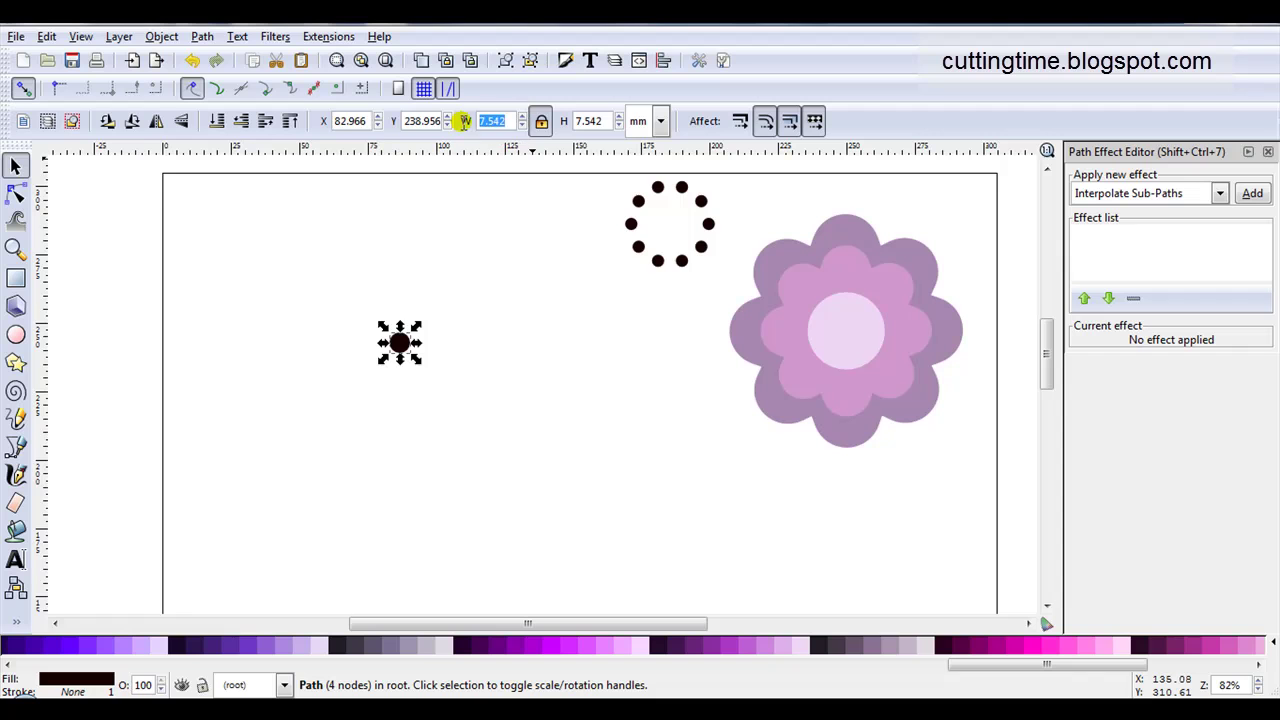
pyautogui.write('3.5')
pyautogui.press('Return')
pyautogui.scroll(3, 334, 309)
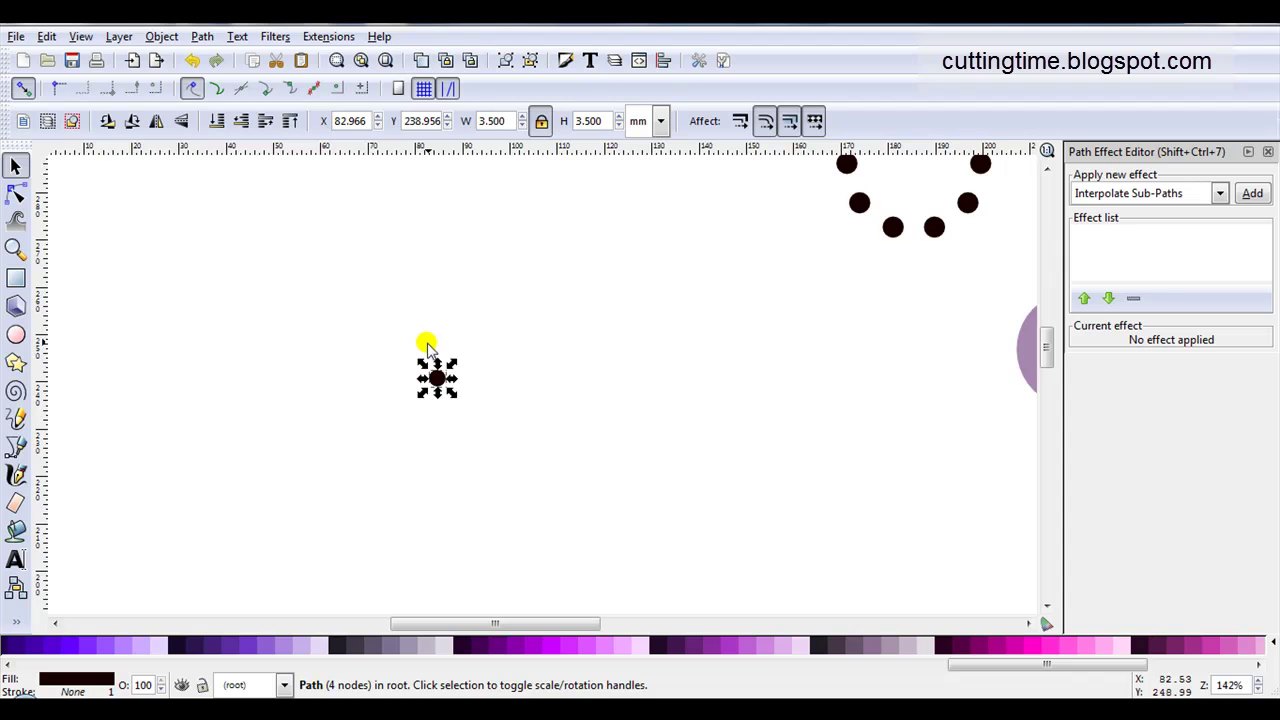
# Duplicate the 3.5 mm dot, place the copy beside it, and select both.
pyautogui.hotkey('ctrl', 'd')
pyautogui.moveTo(440, 372); pyautogui.dragTo(408, 374)
pyautogui.moveTo(362, 336); pyautogui.dragTo(500, 428)
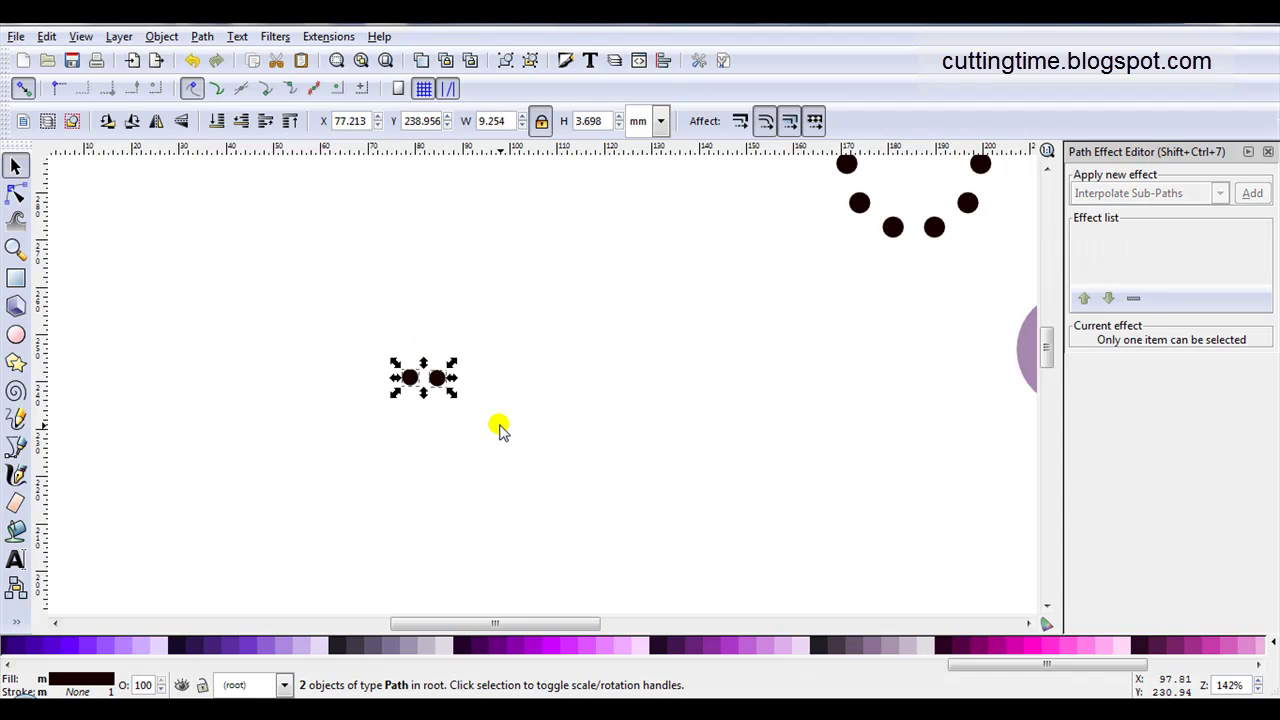
pyautogui.click(201, 36)
# Combine the two 3.5 mm dots and apply Interpolate Sub-Paths along the pasted flower outline.
pyautogui.click(268, 279)
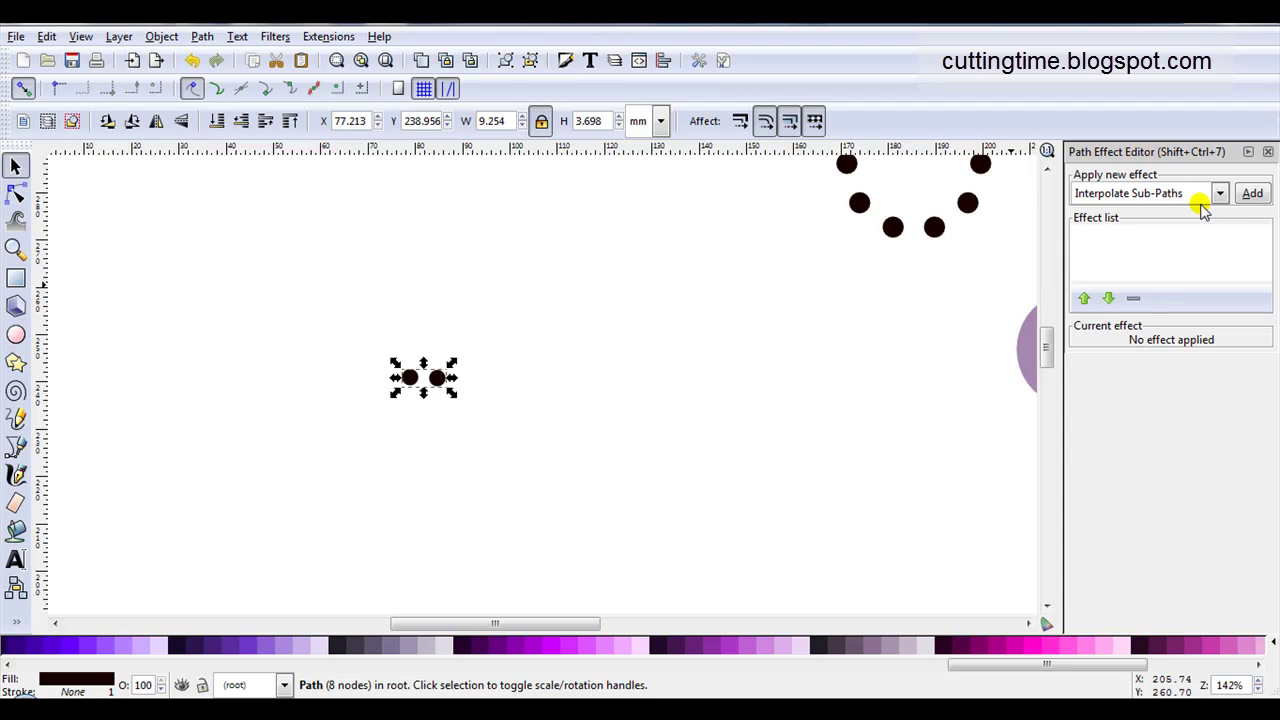
pyautogui.click(1253, 194)
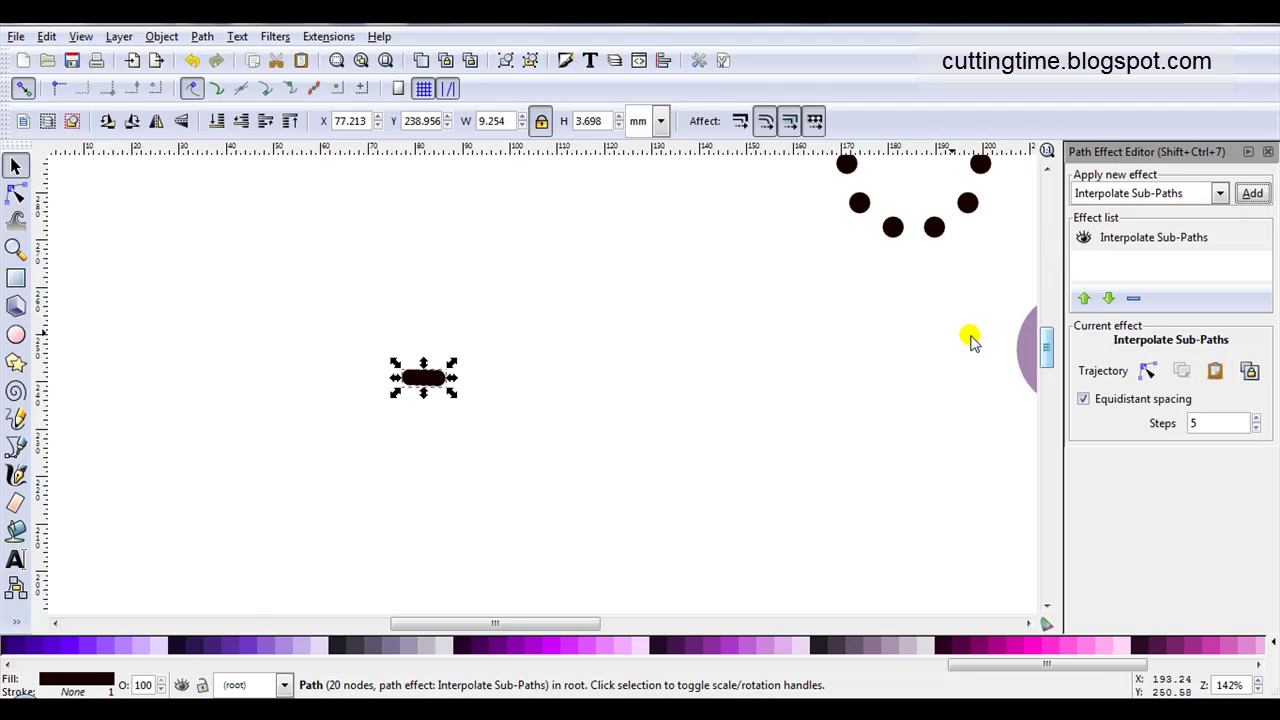
pyautogui.scroll(-4, 752, 330)
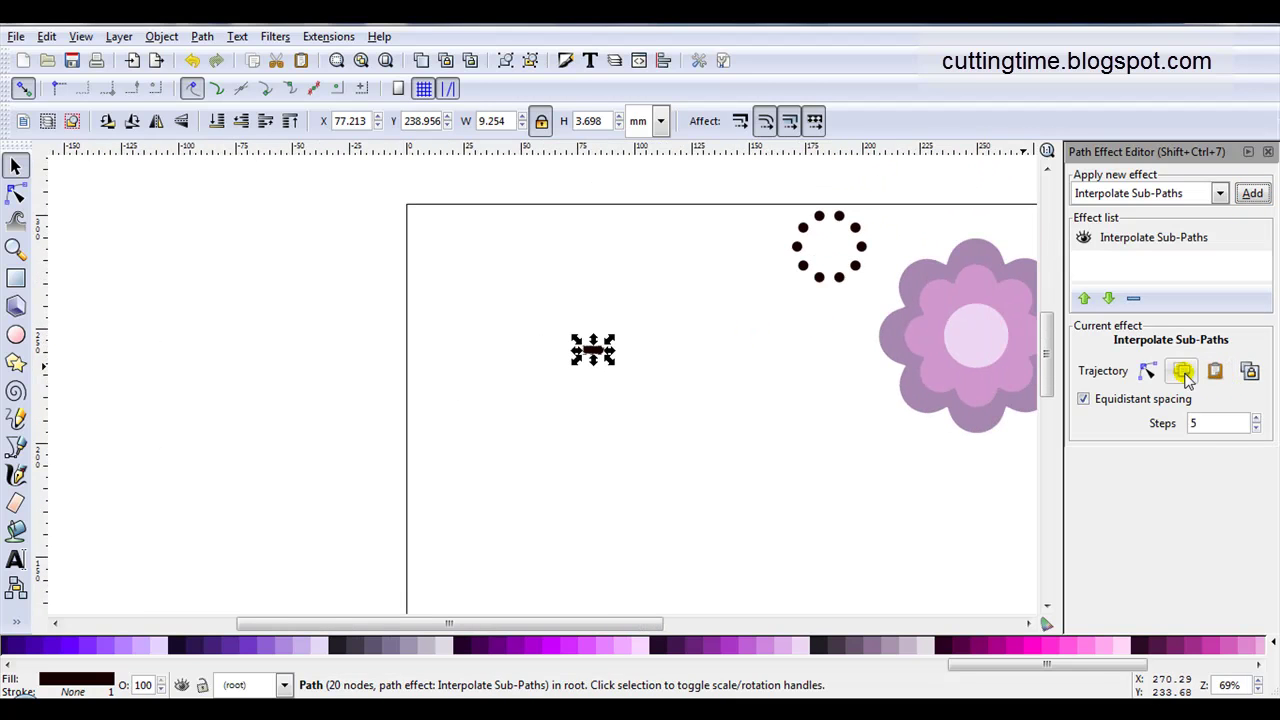
pyautogui.click(1218, 370)
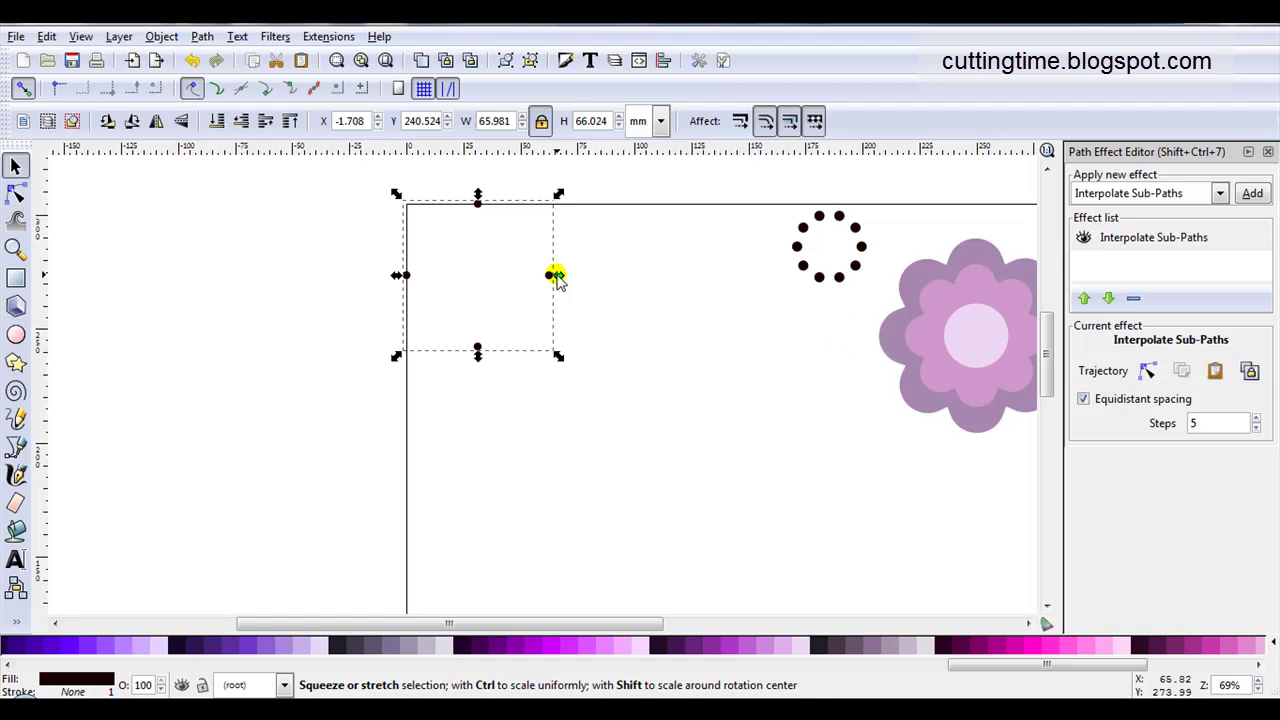
# Set the interpolation steps to 37, forming a scalloped ring of dots.
pyautogui.doubleClick(1210, 422)
pyautogui.write('7')
pyautogui.press('Return')
pyautogui.scroll(5, 1213, 422)
pyautogui.scroll(13, 1213, 422)
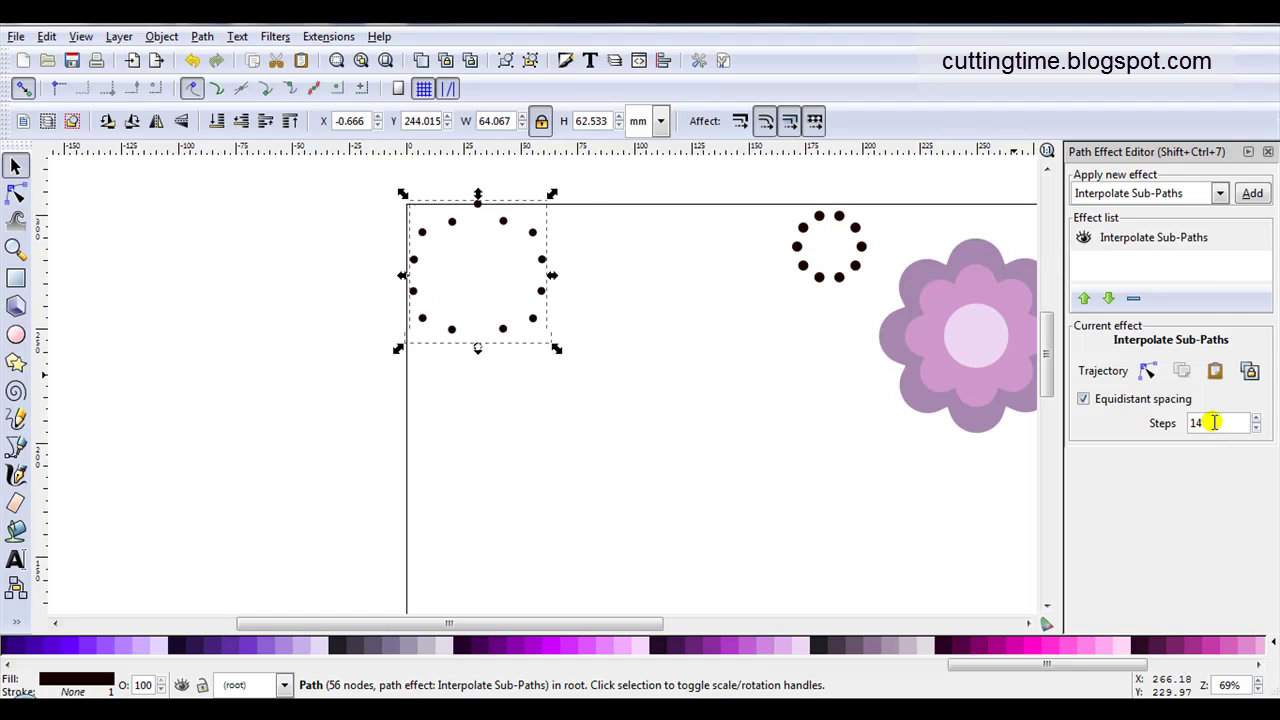
pyautogui.scroll(11, 1213, 422)
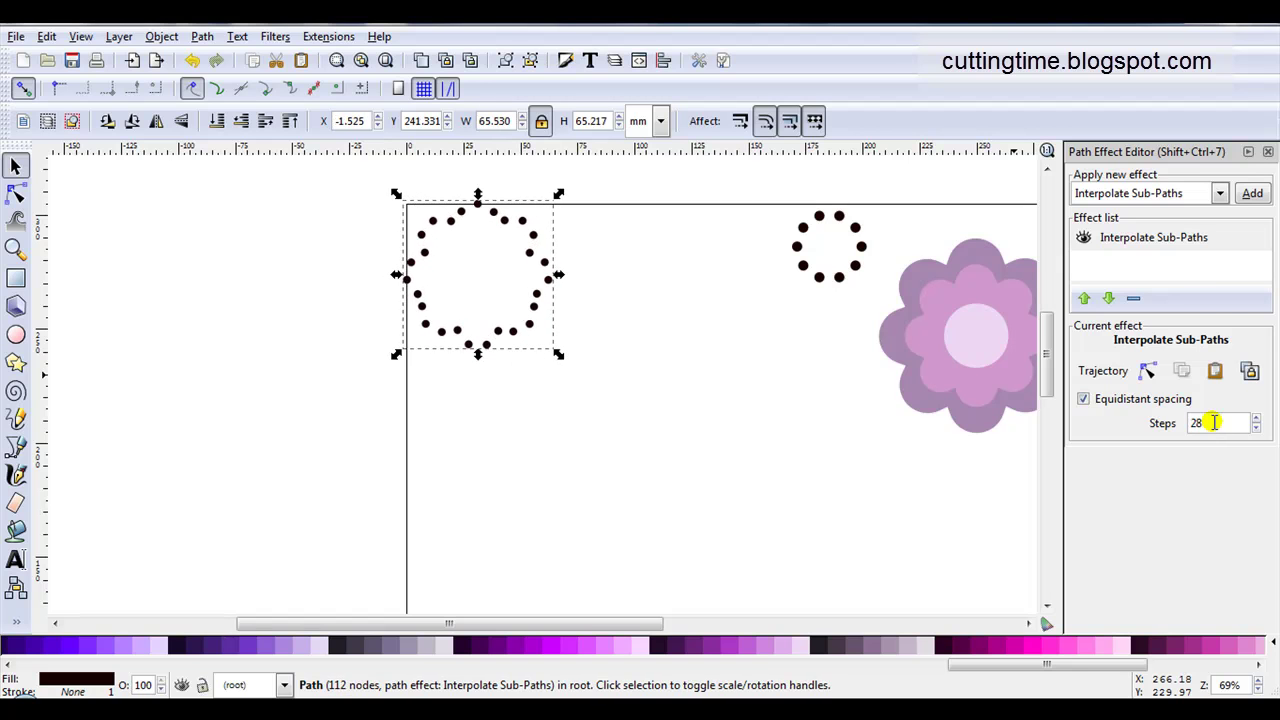
pyautogui.scroll(1, 1213, 422)
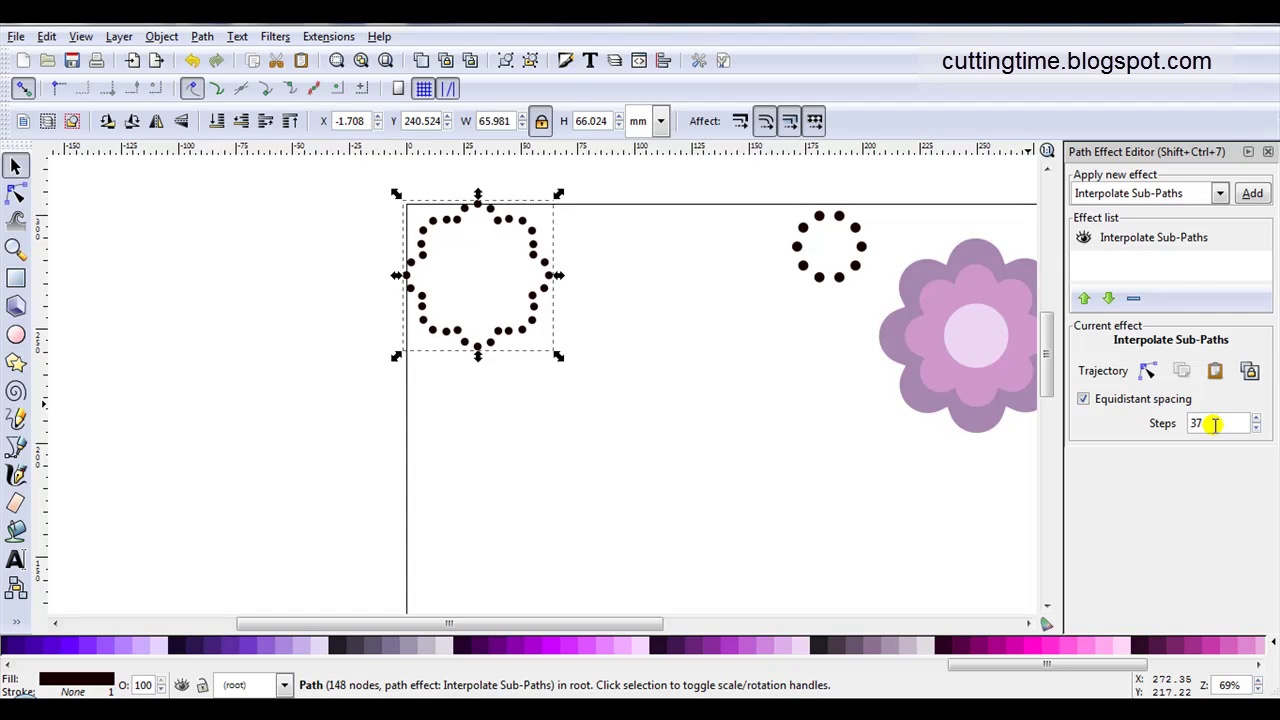
pyautogui.scroll(2, 443, 237)
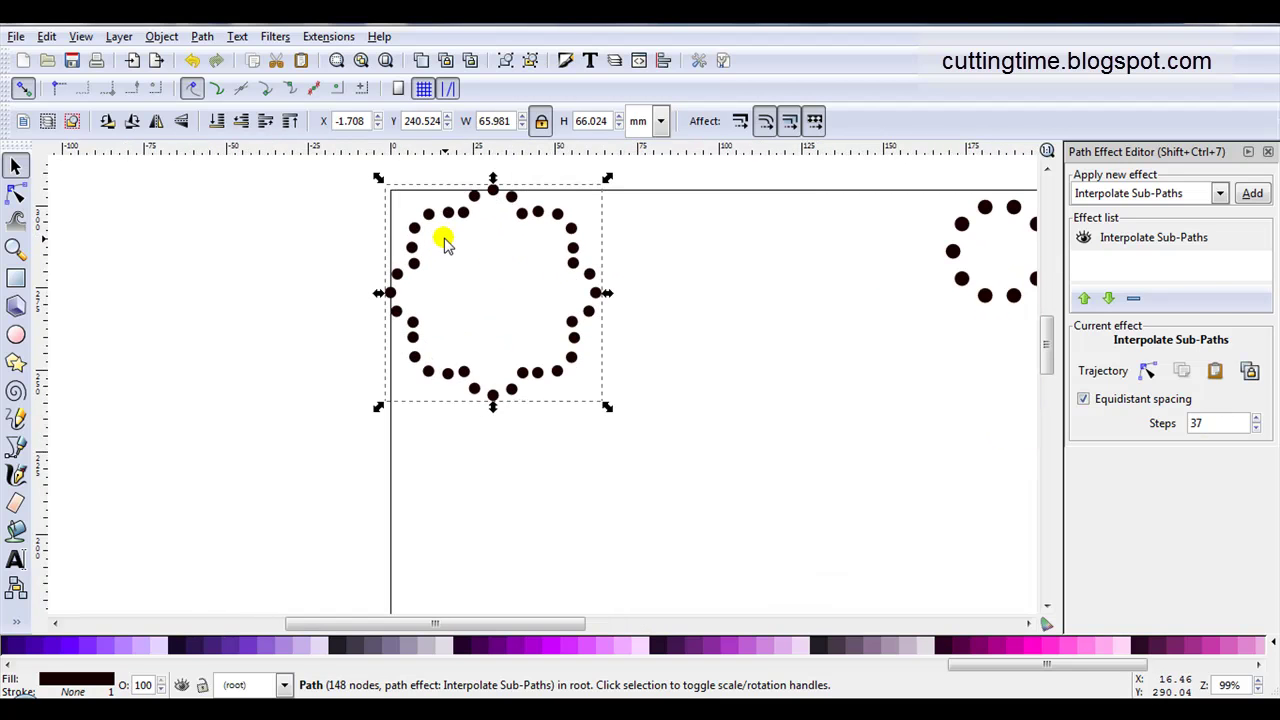
# Convert the scalloped dot ring to a plain path and place it around the small ring.
pyautogui.click(199, 42)
pyautogui.click(201, 57)
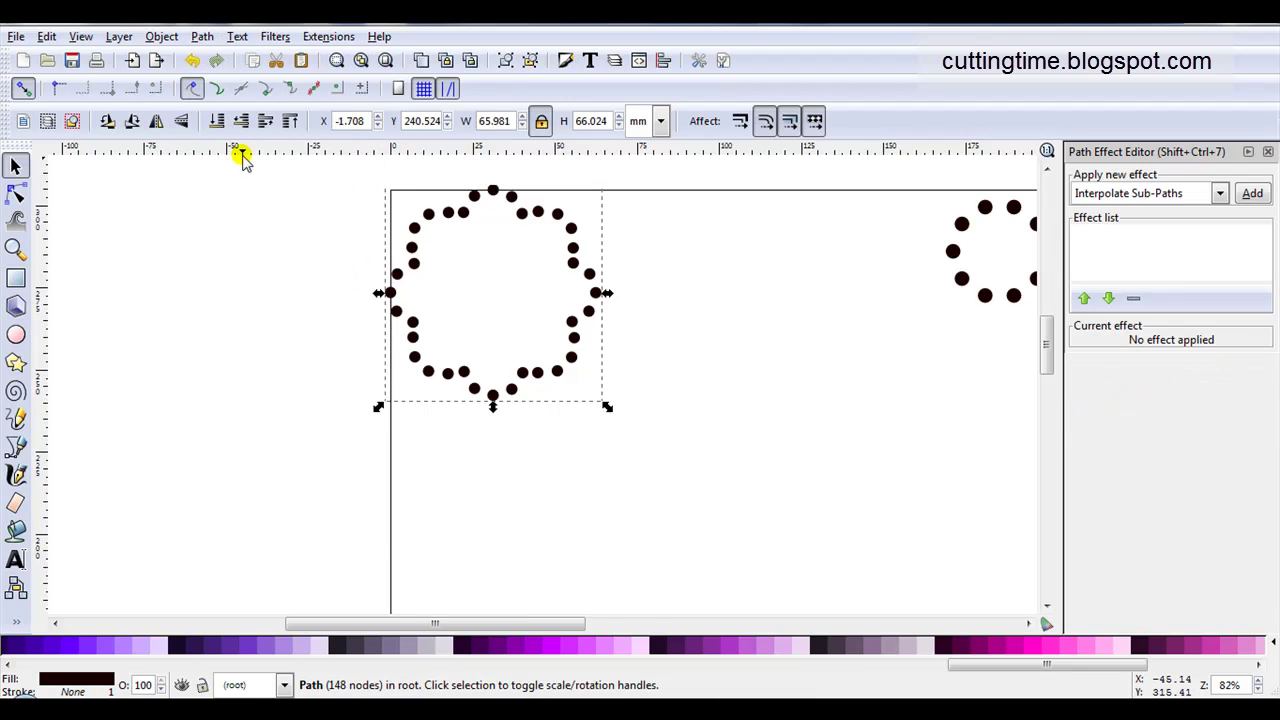
pyautogui.press('-')
pyautogui.press('-')
pyautogui.moveTo(418, 240); pyautogui.dragTo(774, 211)
pyautogui.hscroll(2, 800, 415)
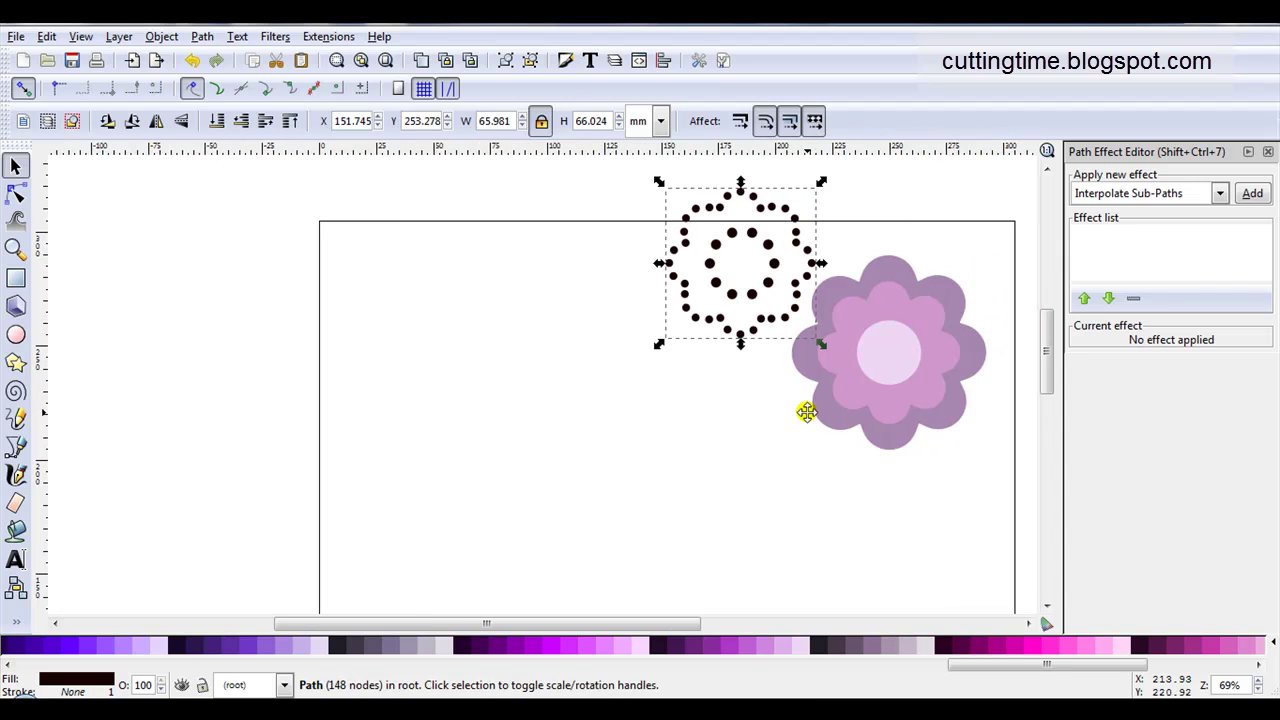
# Copy the flower outline again and draw a new small dot on the page.
pyautogui.click(890, 442)
pyautogui.rightClick(890, 442)
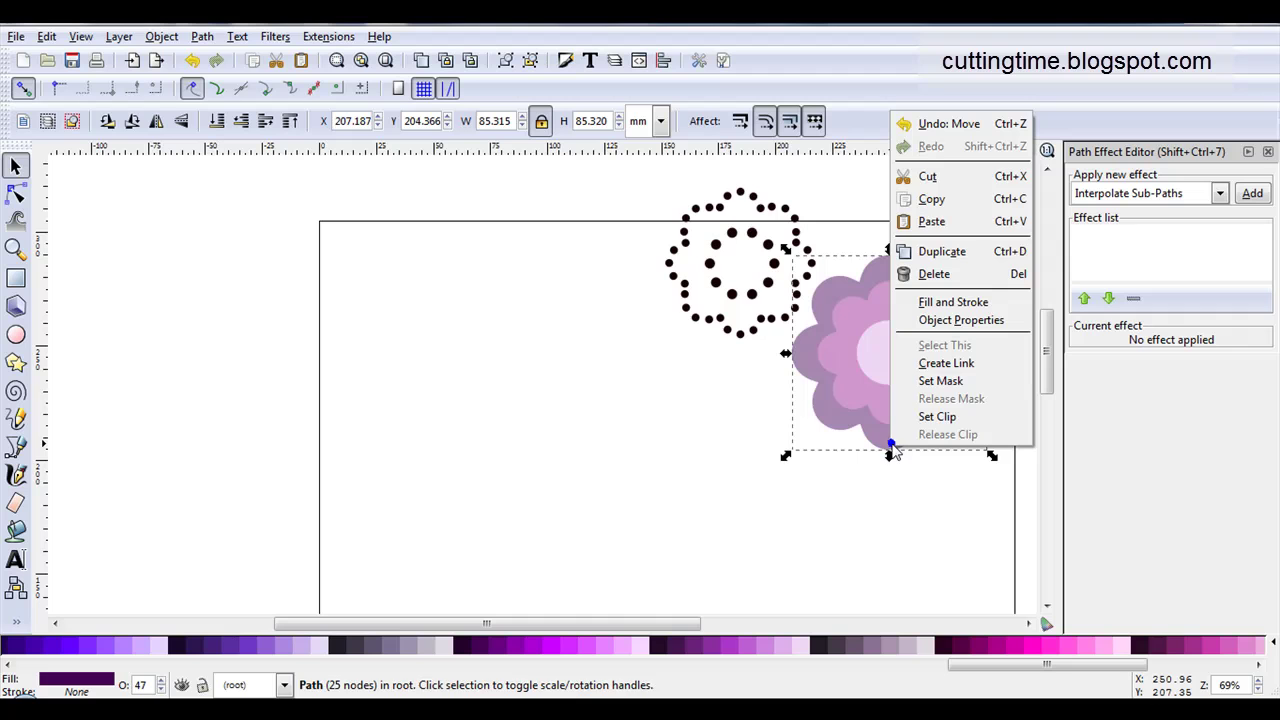
pyautogui.click(924, 206)
pyautogui.click(15, 334)
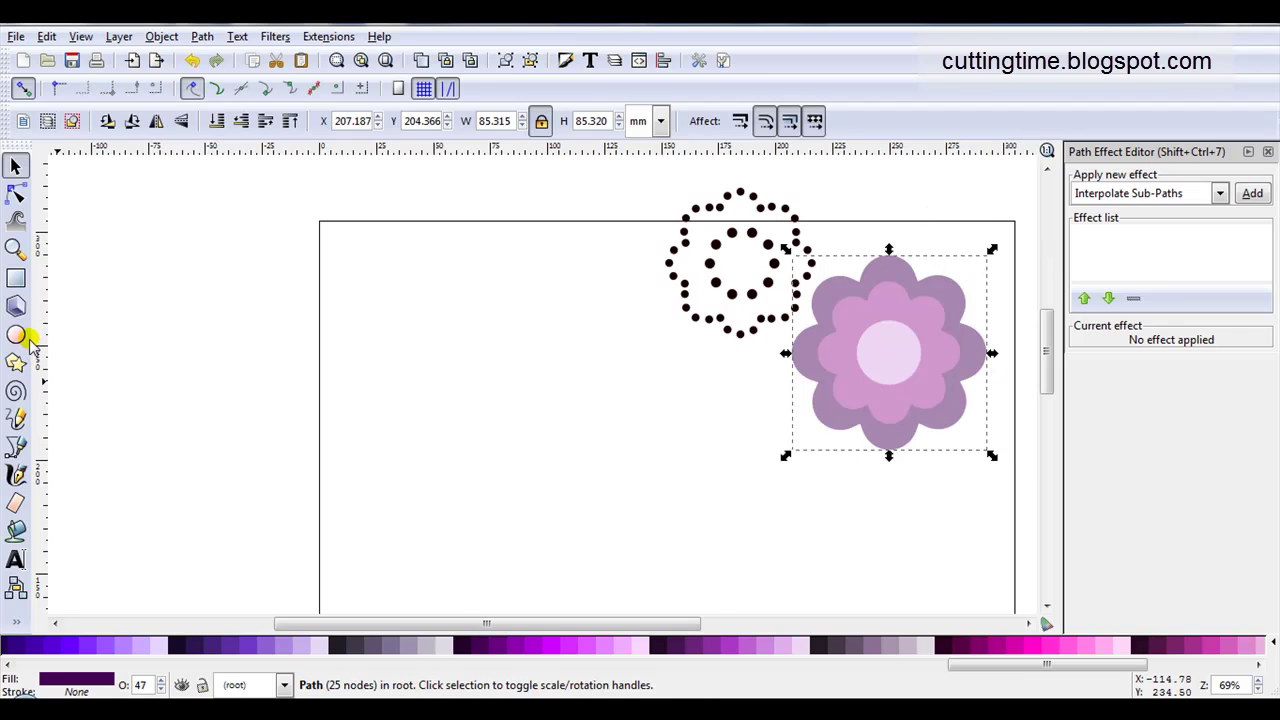
pyautogui.scroll(1, 386, 409)
pyautogui.moveTo(517, 389); pyautogui.dragTo(545, 412)
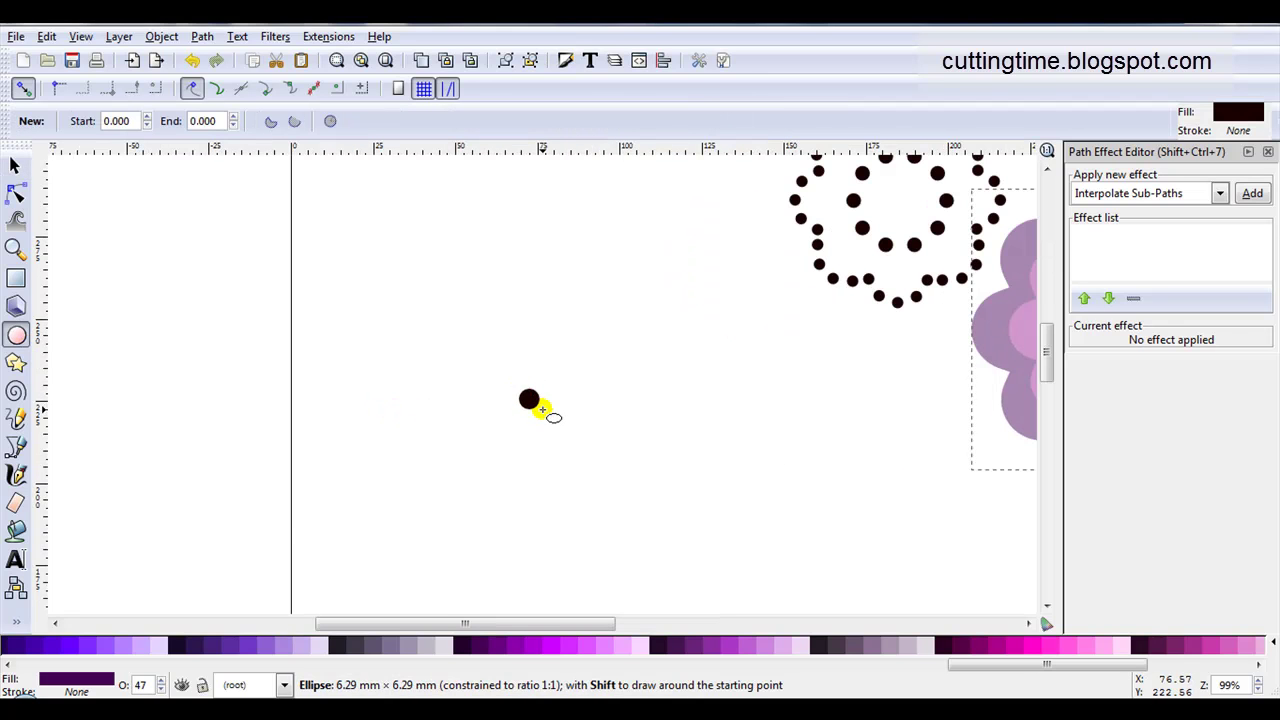
# Convert the new dot to a path and set its width to 2.5 mm.
pyautogui.click(202, 36)
pyautogui.click(215, 54)
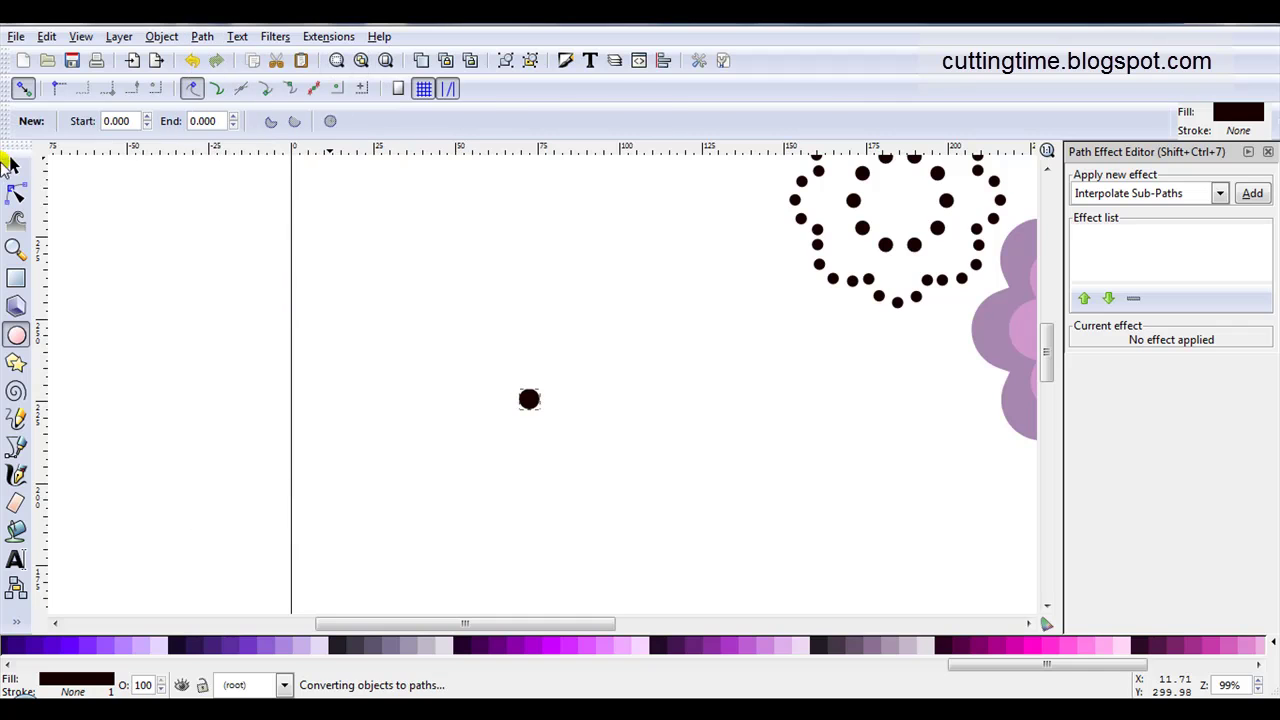
pyautogui.click(12, 165)
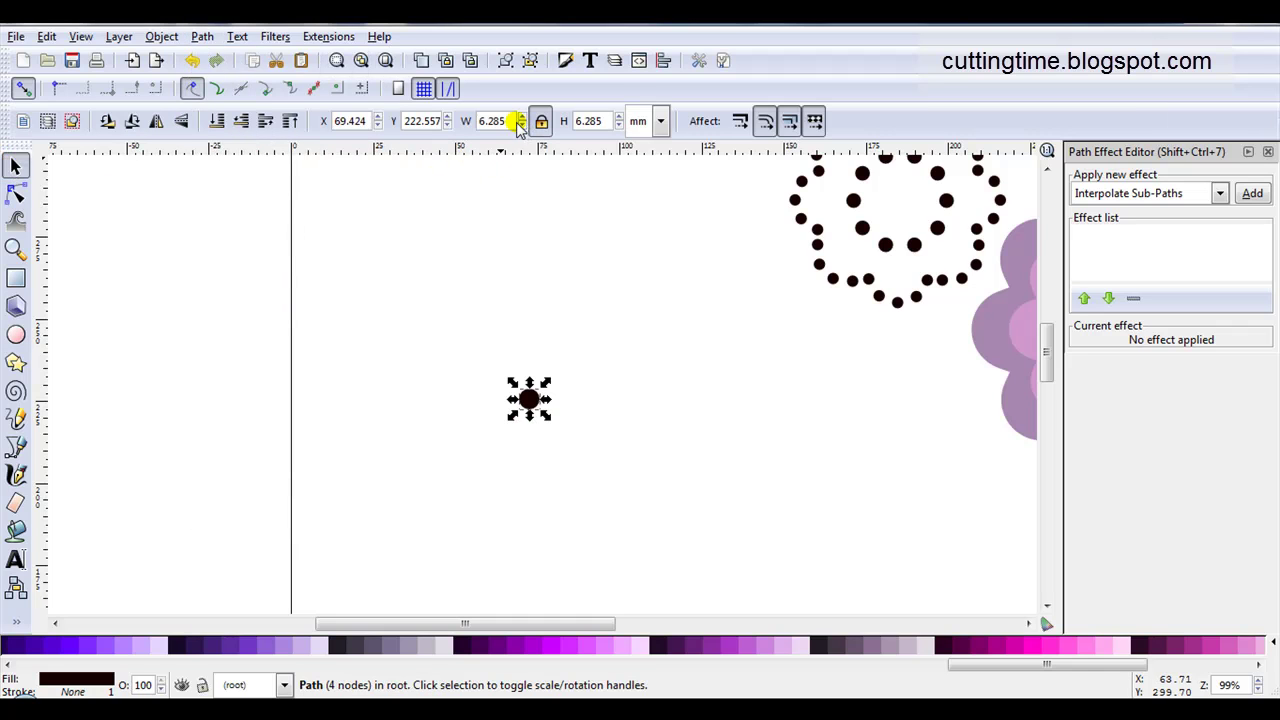
pyautogui.write('2.5')
pyautogui.press('Return')
pyautogui.press('3')
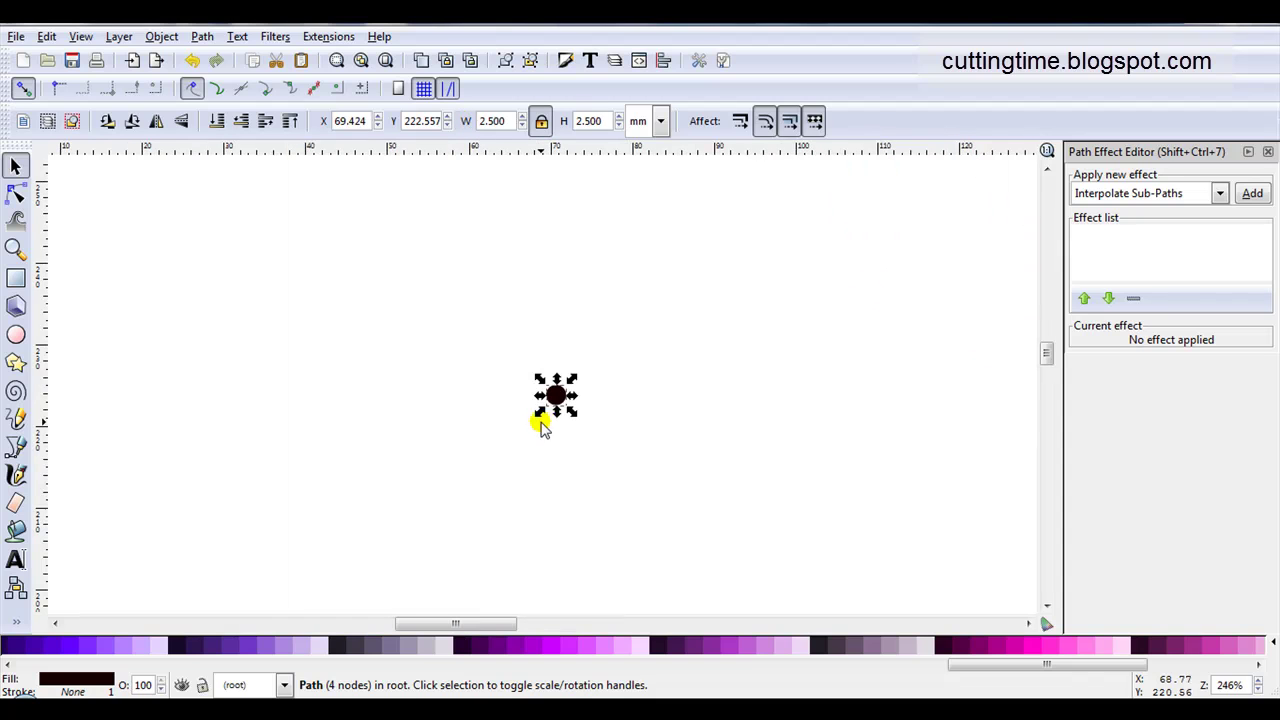
# Duplicate the 2.5 mm dot, place the copy beside it, and select both dots.
pyautogui.click(419, 61)
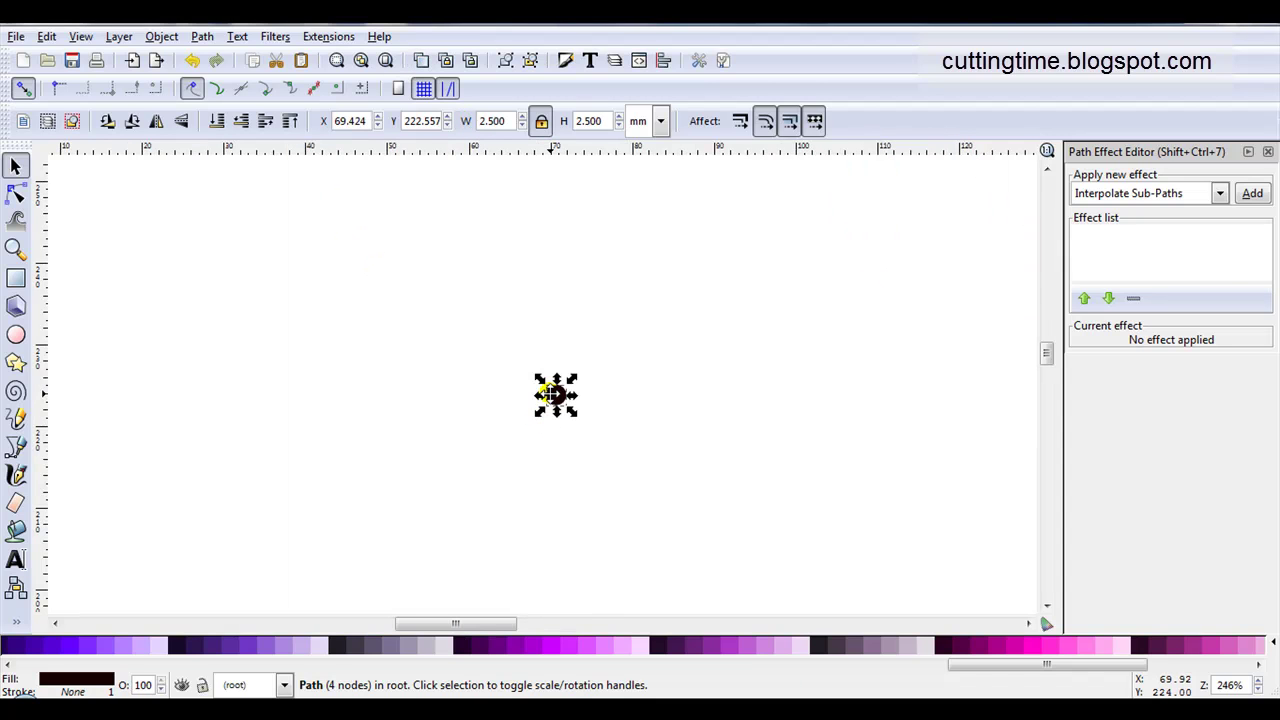
pyautogui.moveTo(553, 390); pyautogui.dragTo(523, 390)
pyautogui.click(480, 383)
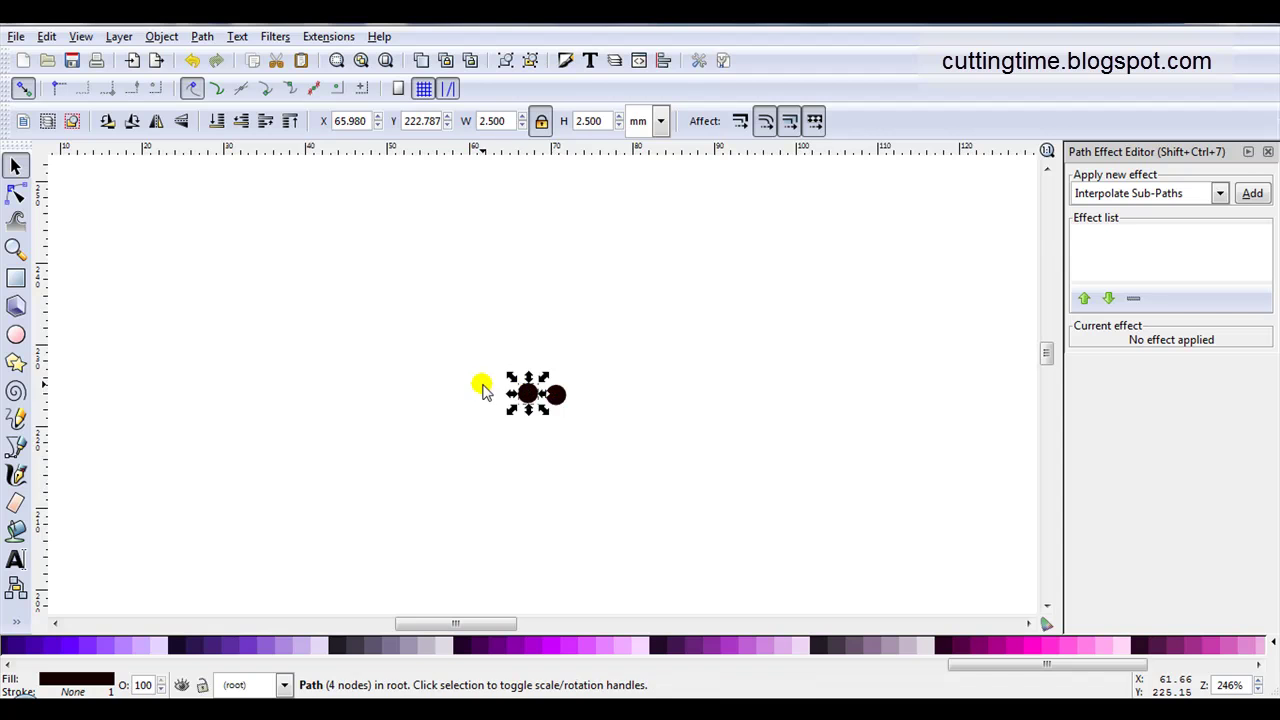
pyautogui.moveTo(474, 333); pyautogui.dragTo(760, 554)
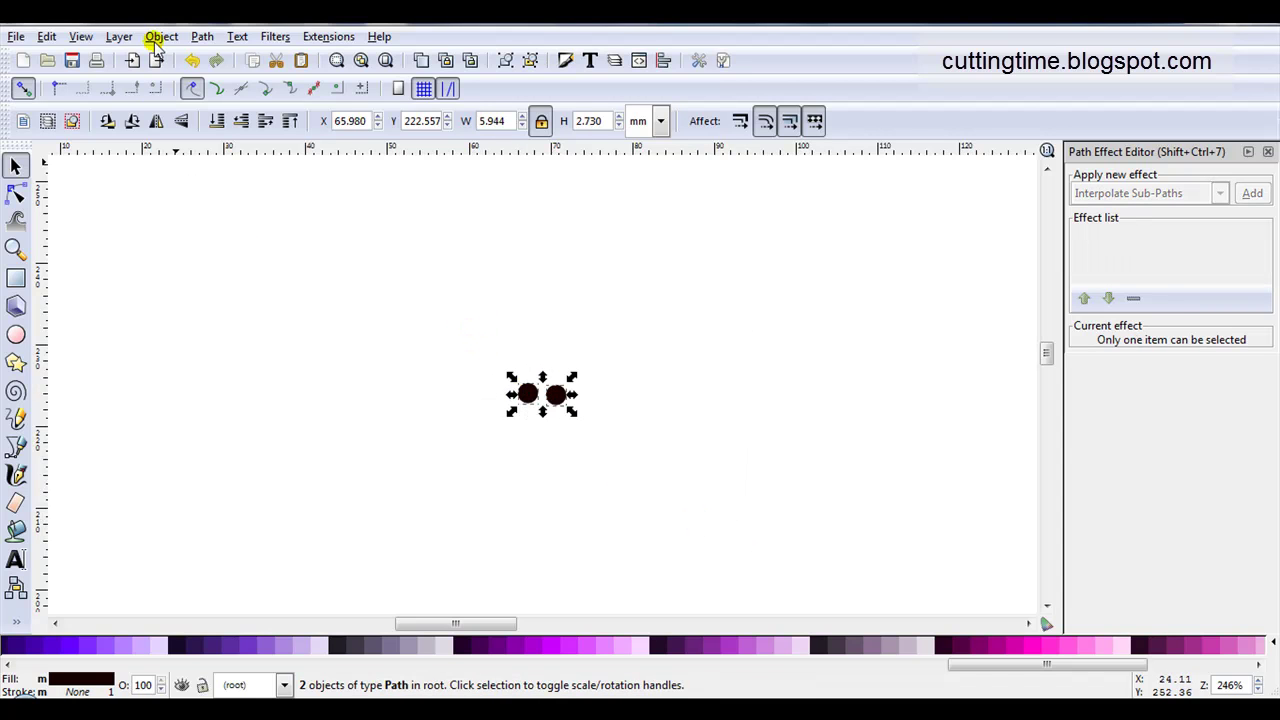
pyautogui.click(196, 40)
# Combine the two dots and interpolate them along the pasted flower outline at 60 steps.
pyautogui.click(225, 275)
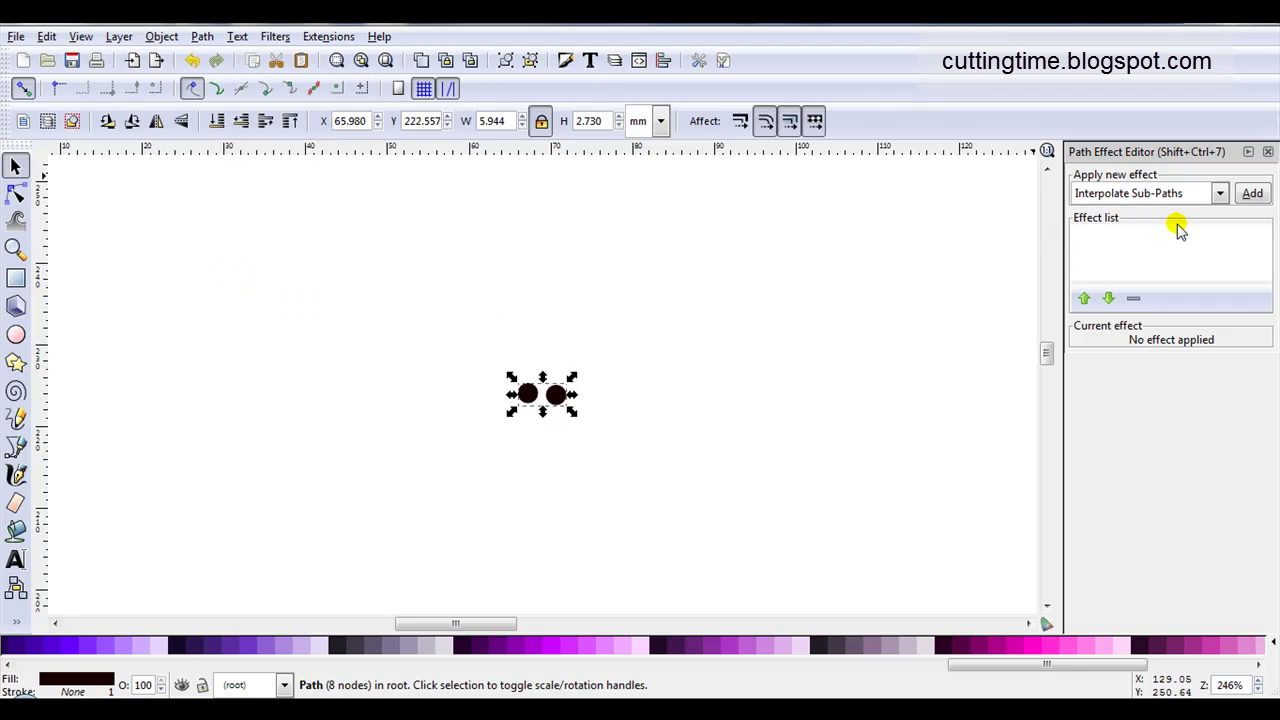
pyautogui.click(1251, 194)
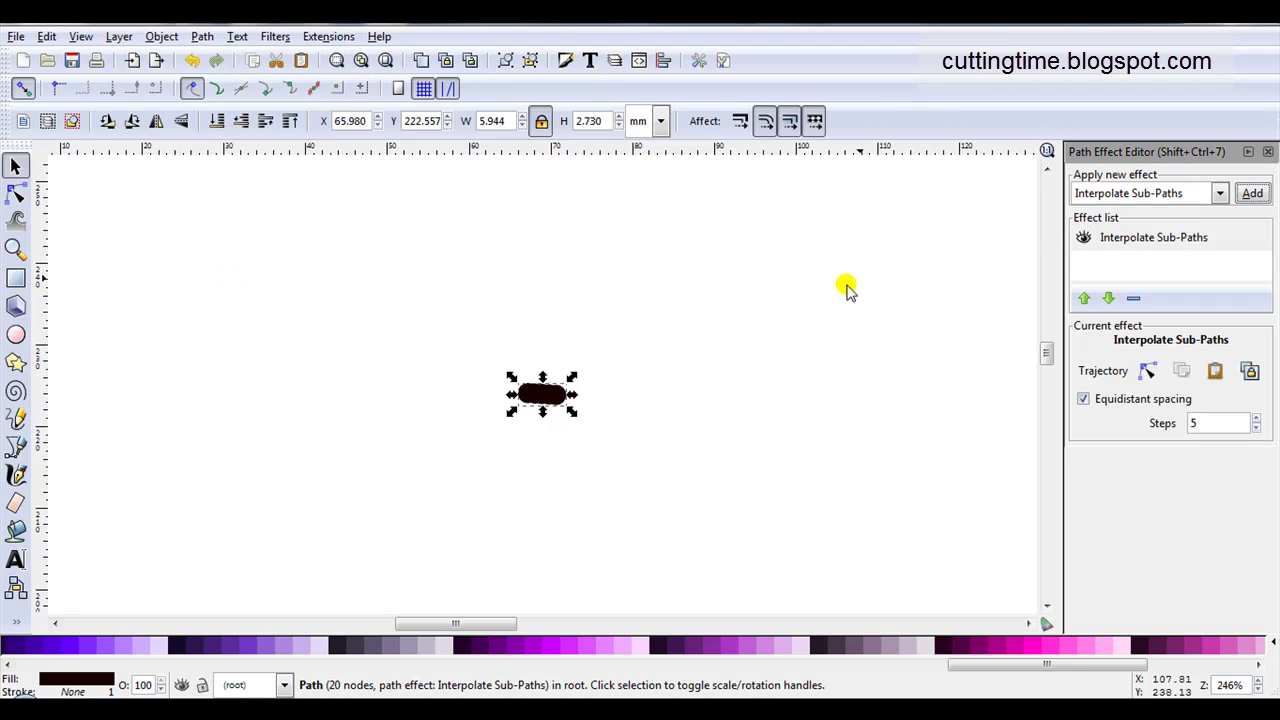
pyautogui.scroll(-1, 724, 395)
pyautogui.scroll(-1, 724, 395)
pyautogui.scroll(-2, 523, 391)
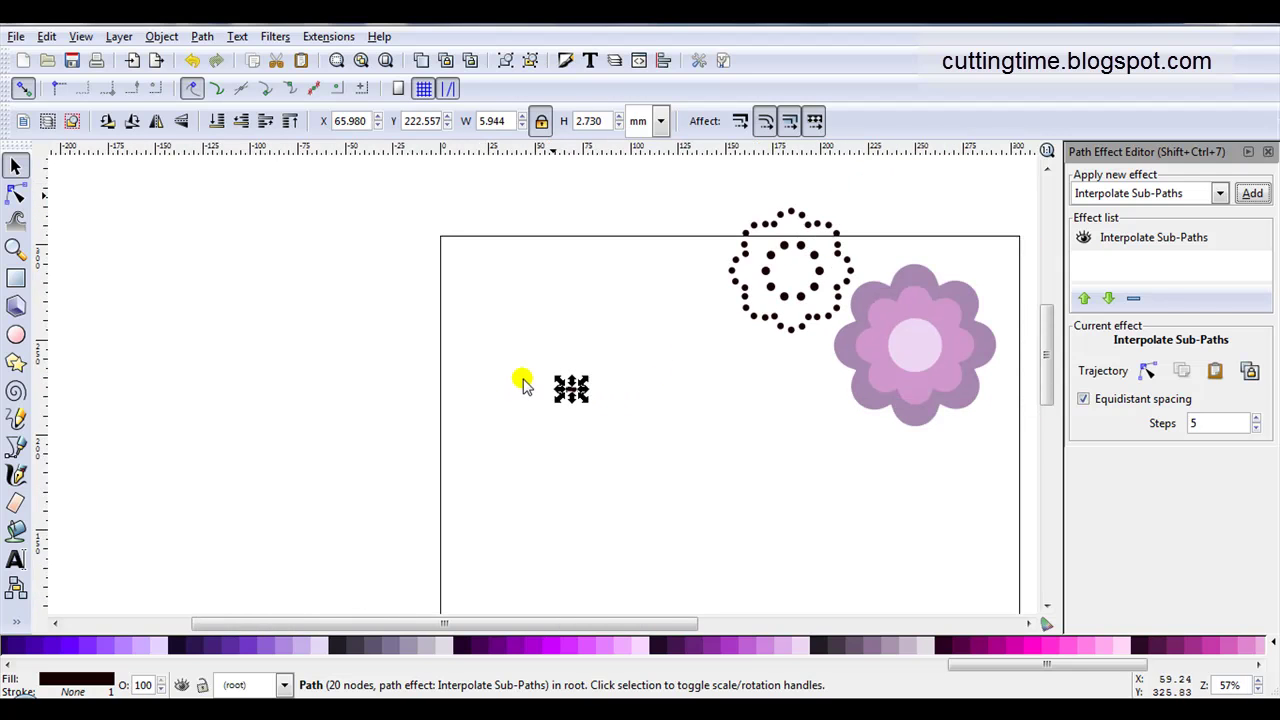
pyautogui.click(1216, 371)
pyautogui.scroll(10, 1205, 423)
pyautogui.scroll(20, 1207, 423)
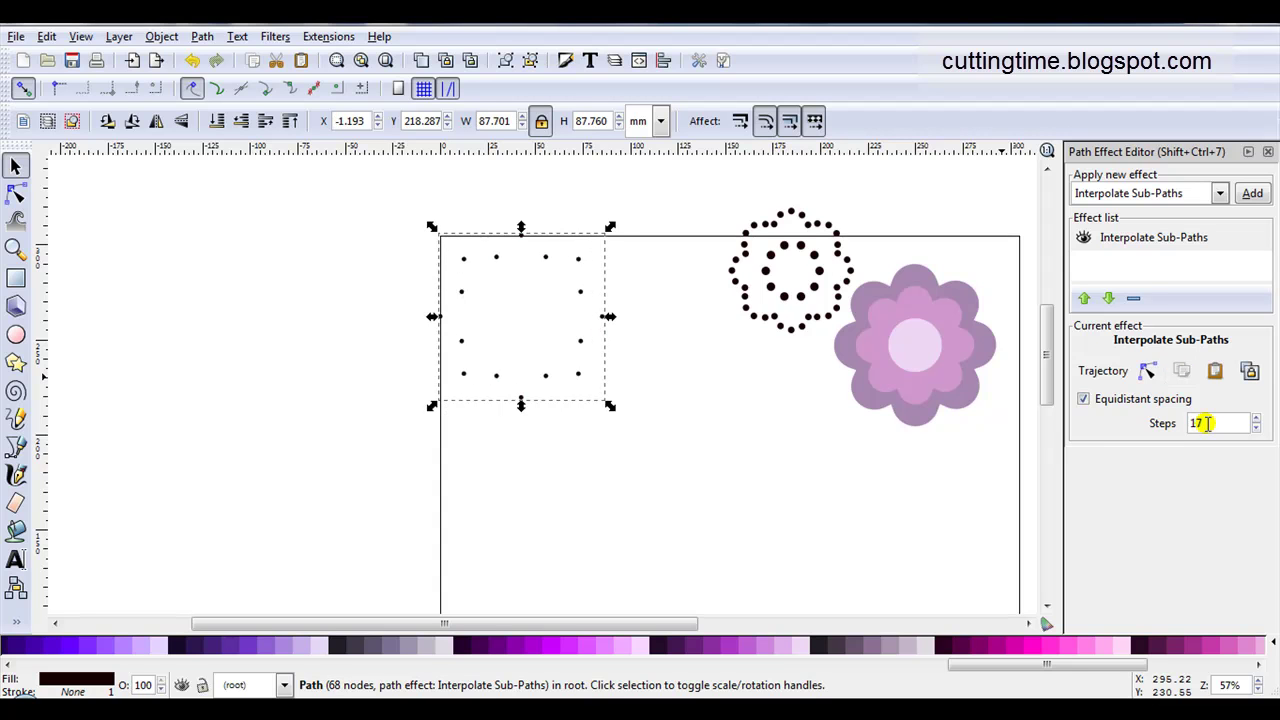
pyautogui.scroll(20, 1205, 423)
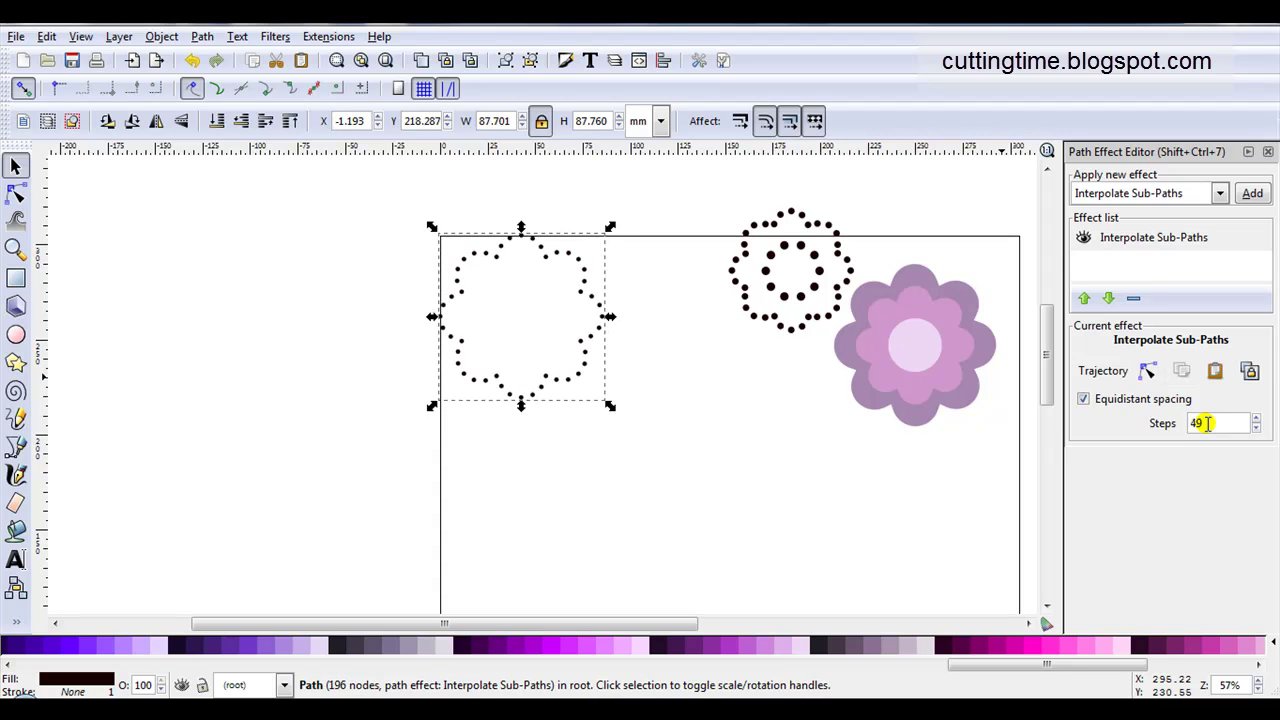
pyautogui.keyDown('ctrl'); pyautogui.scroll(3, 470, 260); pyautogui.keyUp('ctrl')
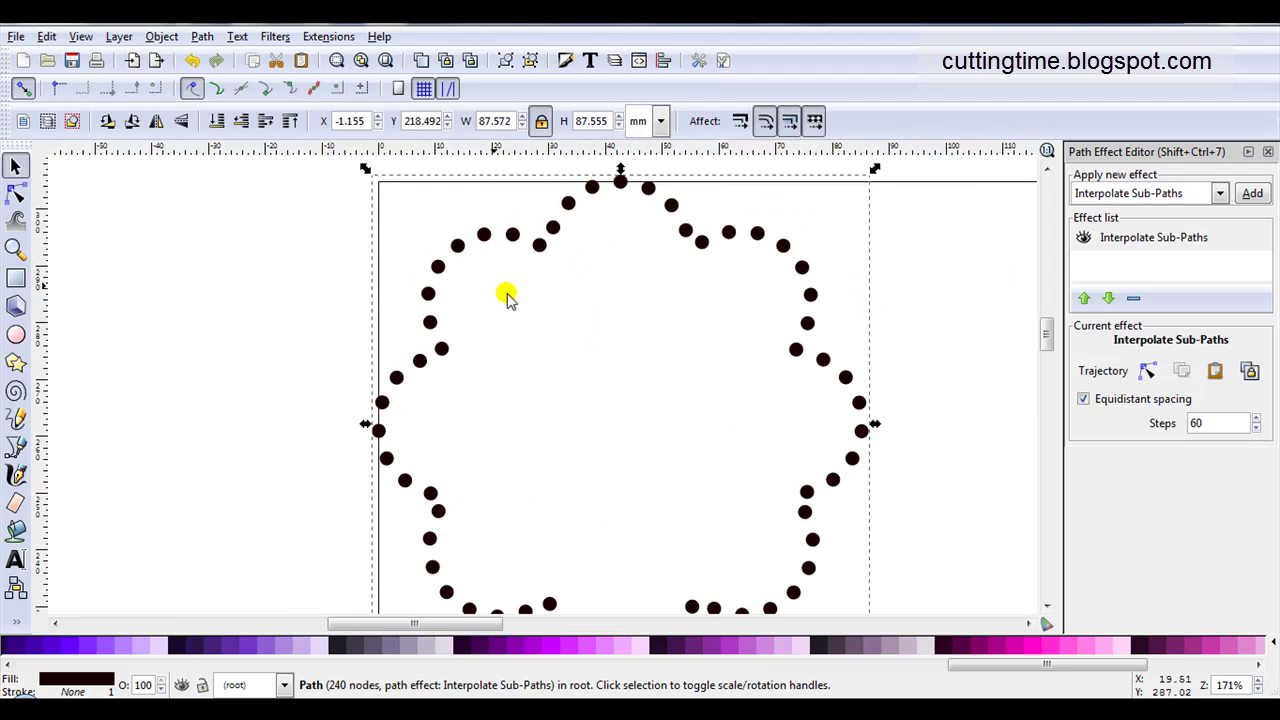
# Convert the 60-step dot ring into a plain path with Object to Path.
pyautogui.click(199, 37)
pyautogui.click(199, 60)
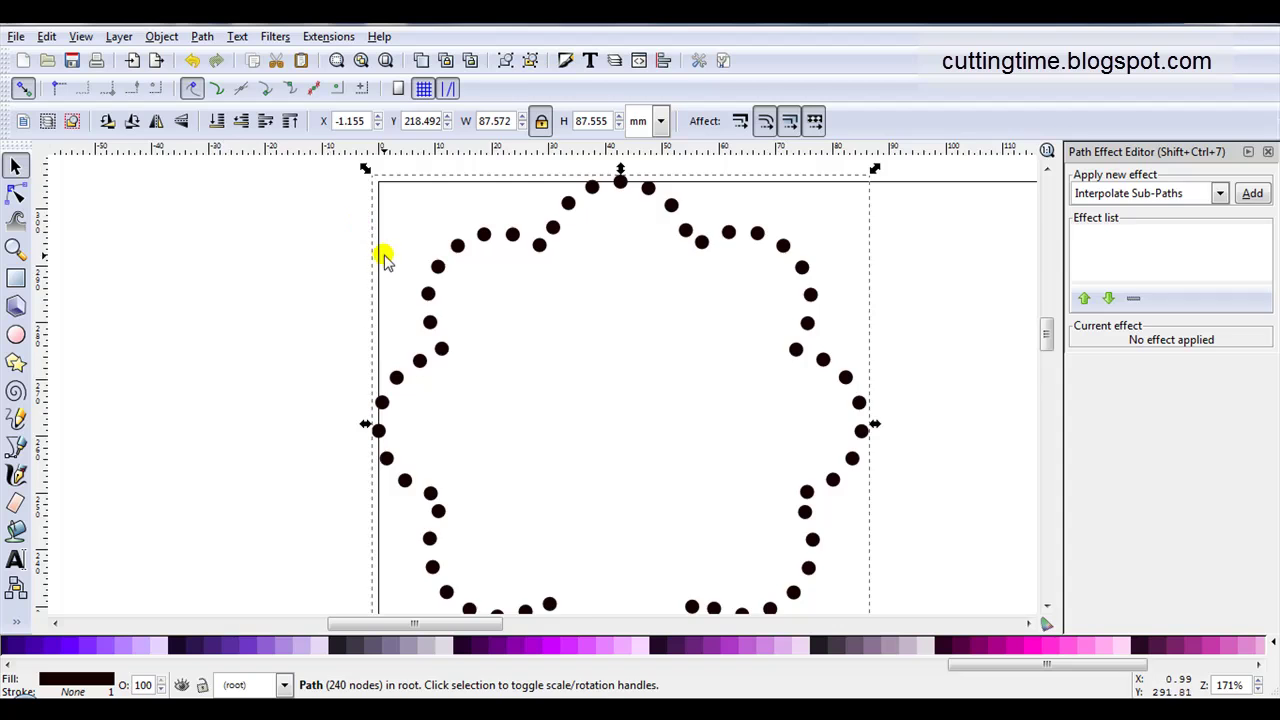
pyautogui.keyDown('ctrl'); pyautogui.scroll(-2, 383, 268); pyautogui.keyUp('ctrl')
# Move the inner and small dot rings onto the star's centre.
pyautogui.keyDown('ctrl'); pyautogui.scroll(-1, 383, 268); pyautogui.keyUp('ctrl')
pyautogui.press('Escape')
pyautogui.moveTo(766, 280); pyautogui.dragTo(438, 340)
pyautogui.moveTo(813, 304); pyautogui.dragTo(490, 362)
# Centre all three dot rings horizontally and vertically, then union them into one path.
pyautogui.moveTo(315, 190); pyautogui.dragTo(641, 480)
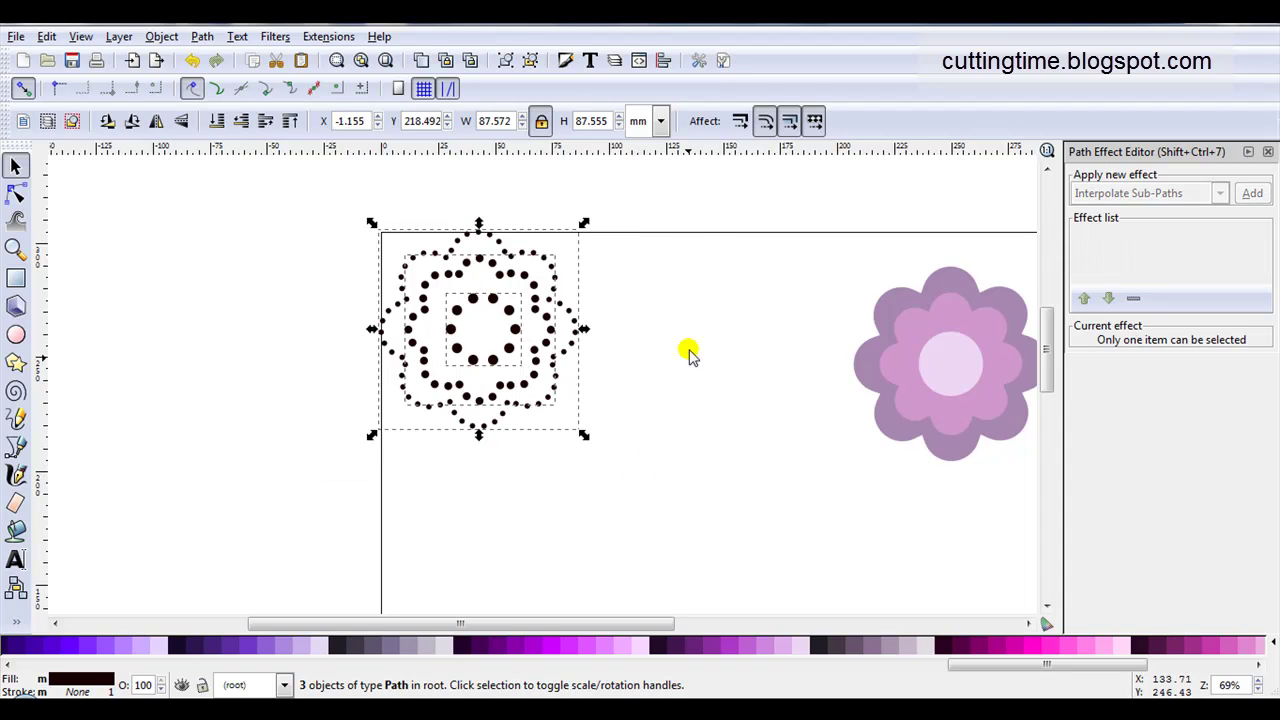
pyautogui.click(664, 60)
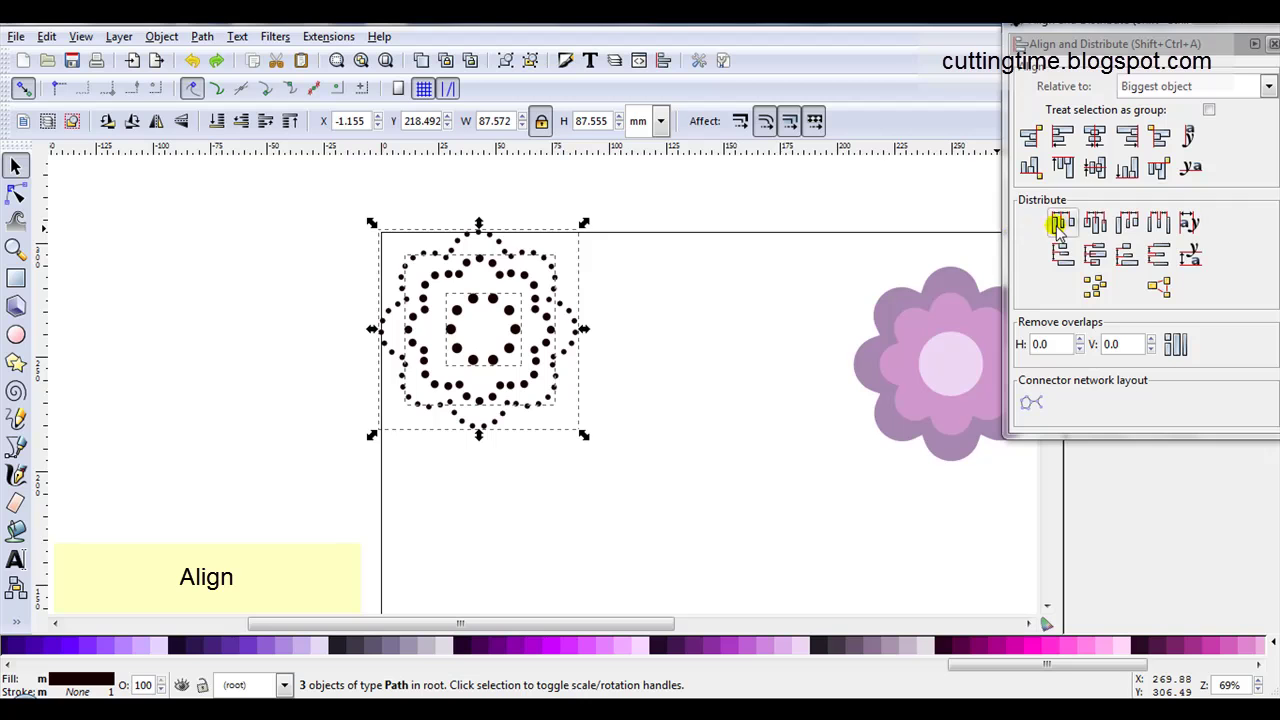
pyautogui.click(1094, 167)
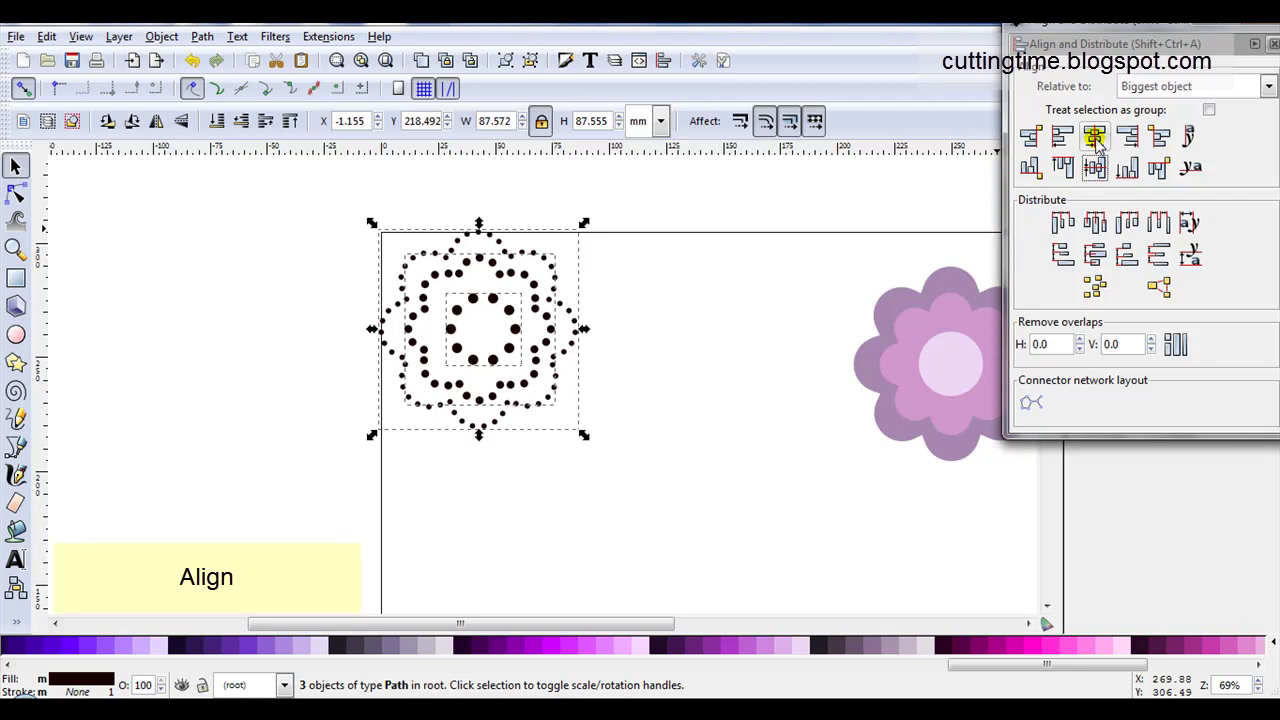
pyautogui.click(1094, 137)
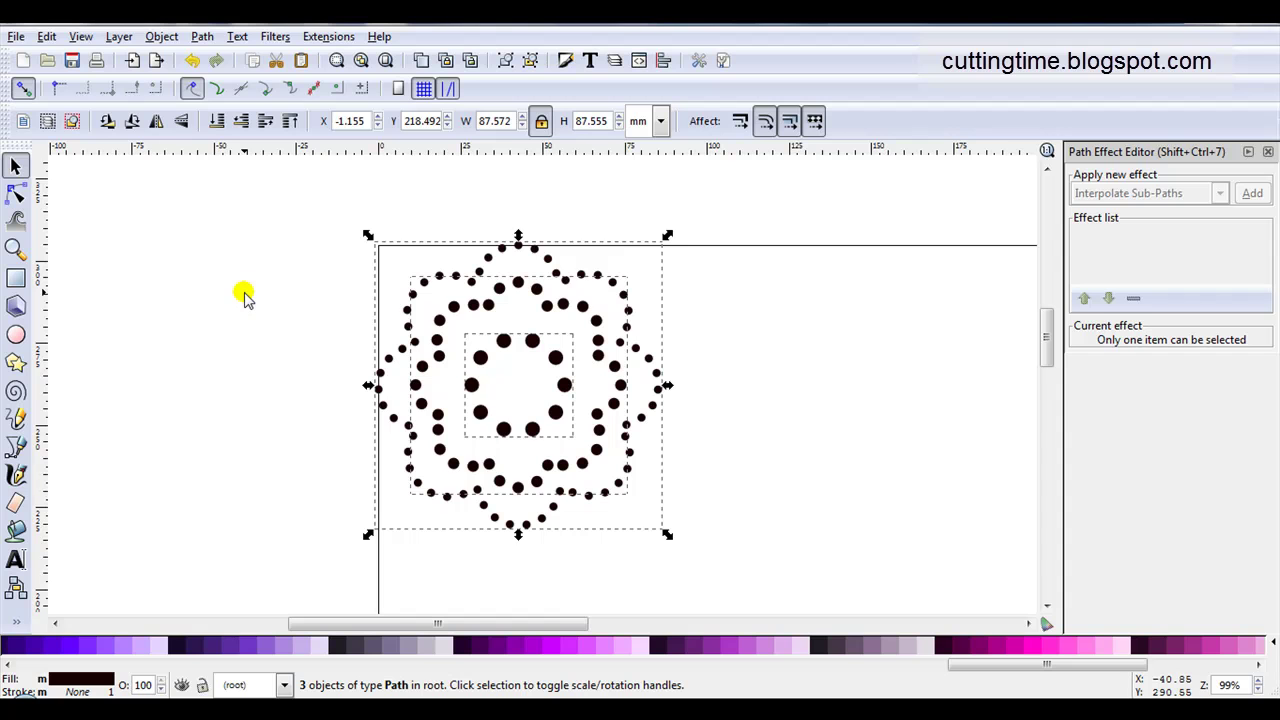
pyautogui.click(199, 36)
pyautogui.click(228, 134)
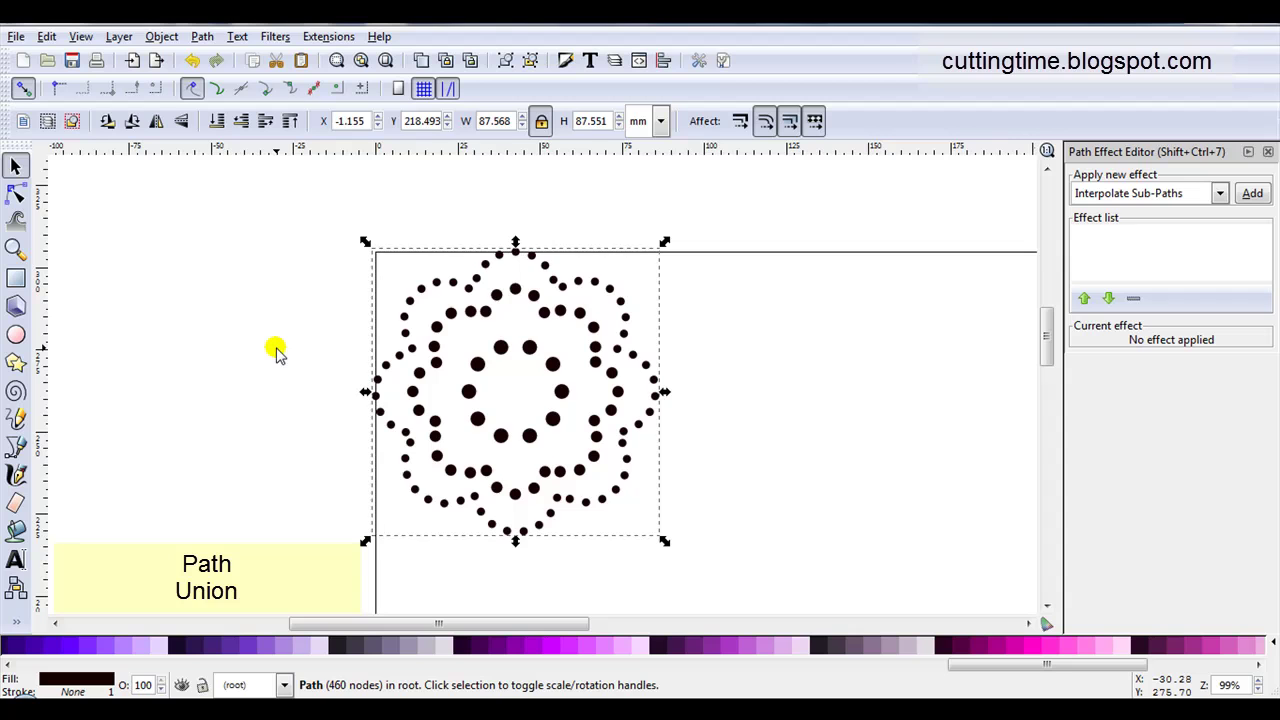
# Draw a square covering the dot pattern and lower it to the bottom.
pyautogui.press('Escape')
pyautogui.click(16, 282)
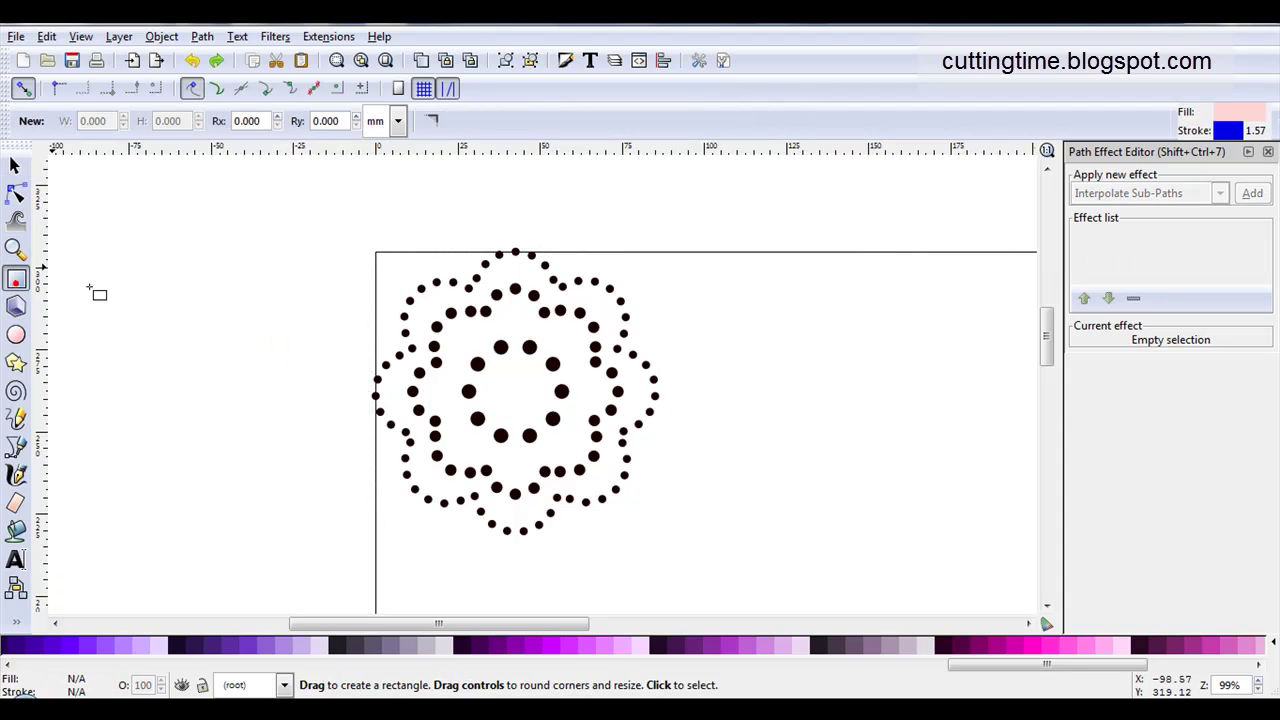
pyautogui.moveTo(357, 226); pyautogui.dragTo(687, 554)
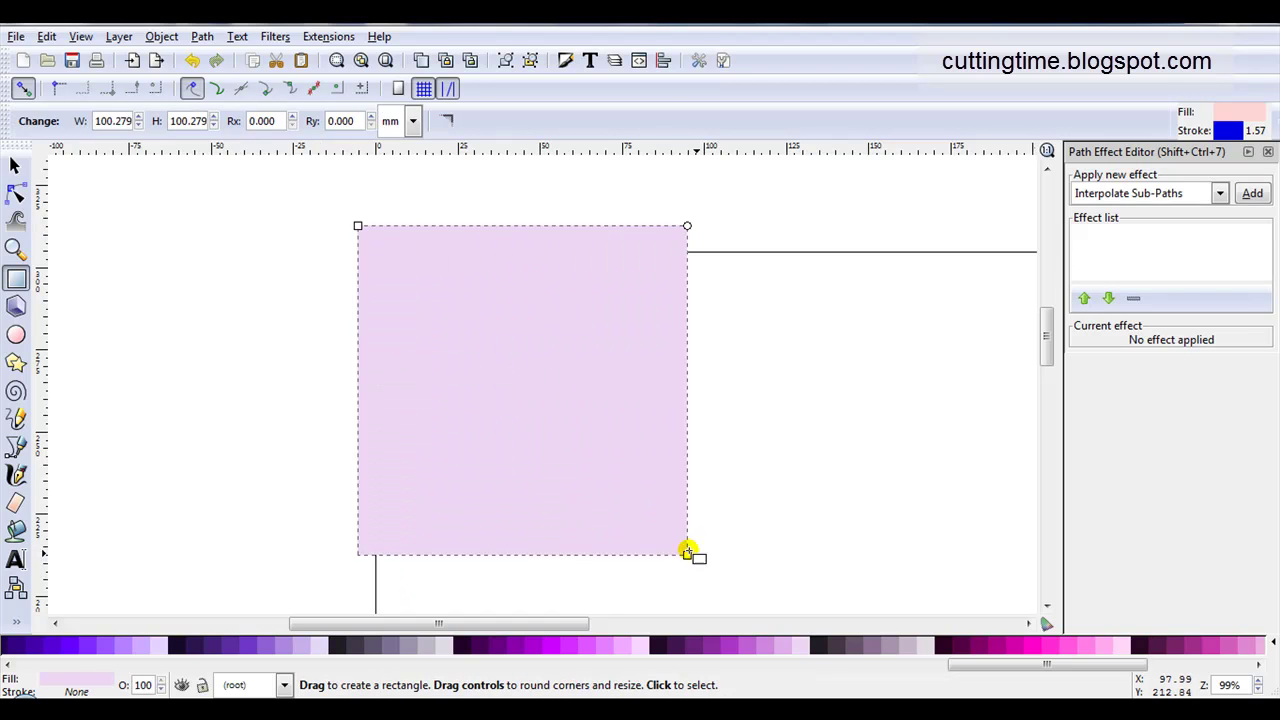
pyautogui.click(16, 166)
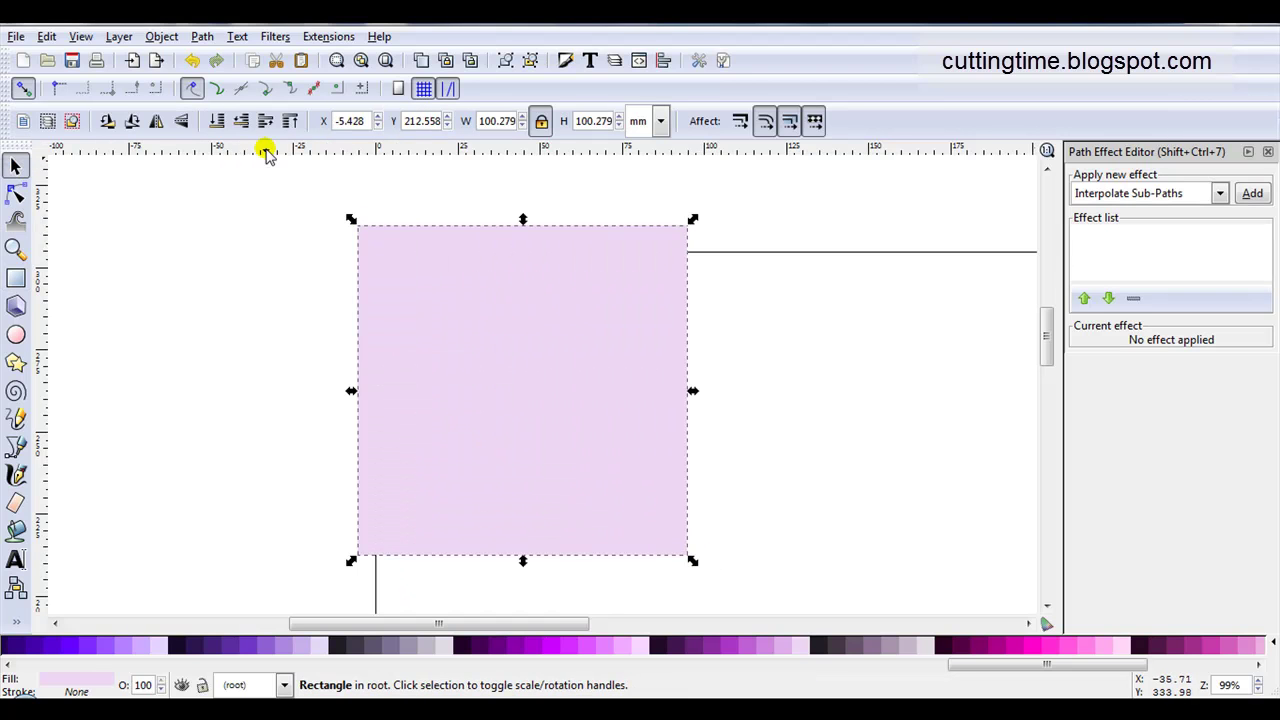
pyautogui.click(221, 128)
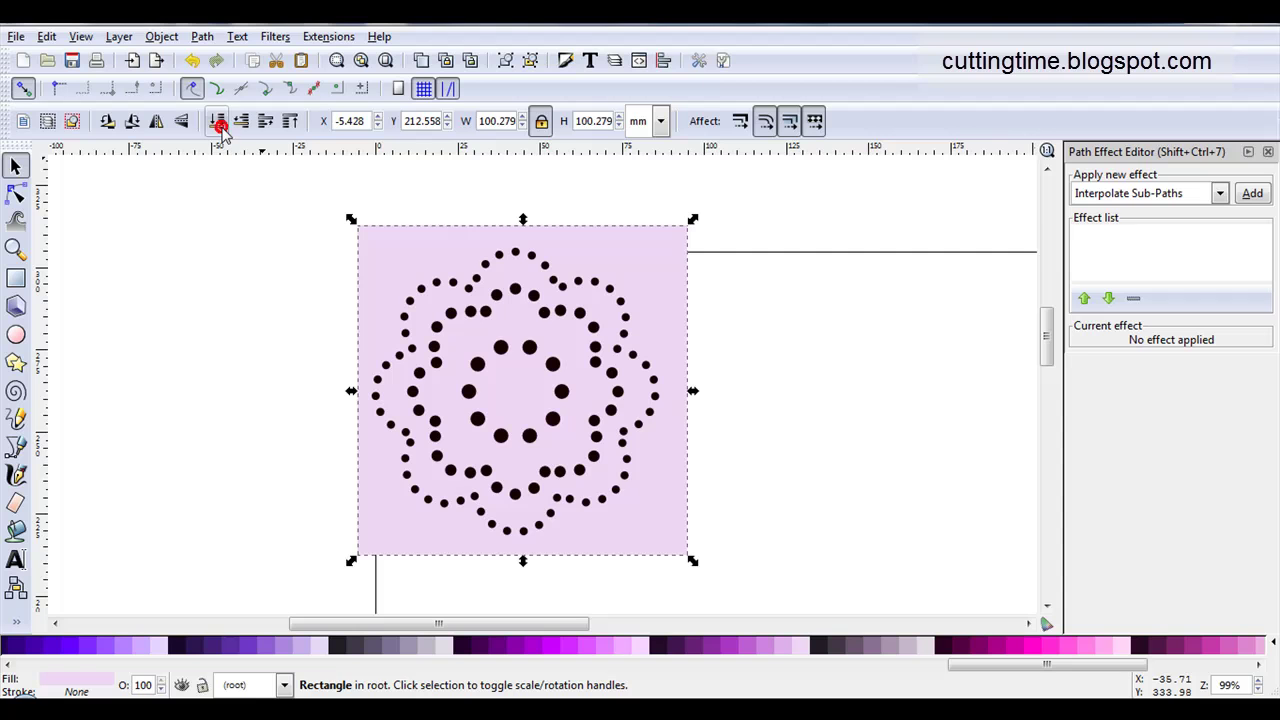
# Centre the dot pattern horizontally and vertically on the square.
pyautogui.moveTo(308, 191); pyautogui.dragTo(758, 598)
pyautogui.click(665, 60)
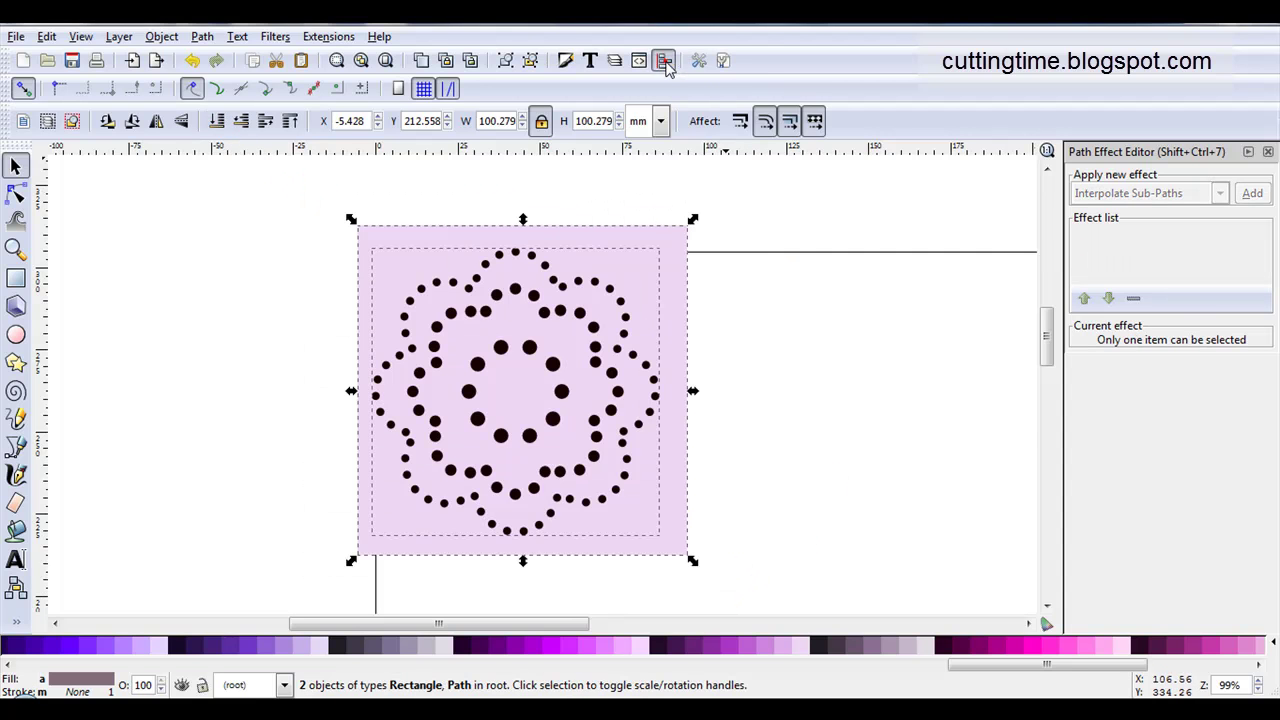
pyautogui.click(1098, 163)
pyautogui.click(1098, 132)
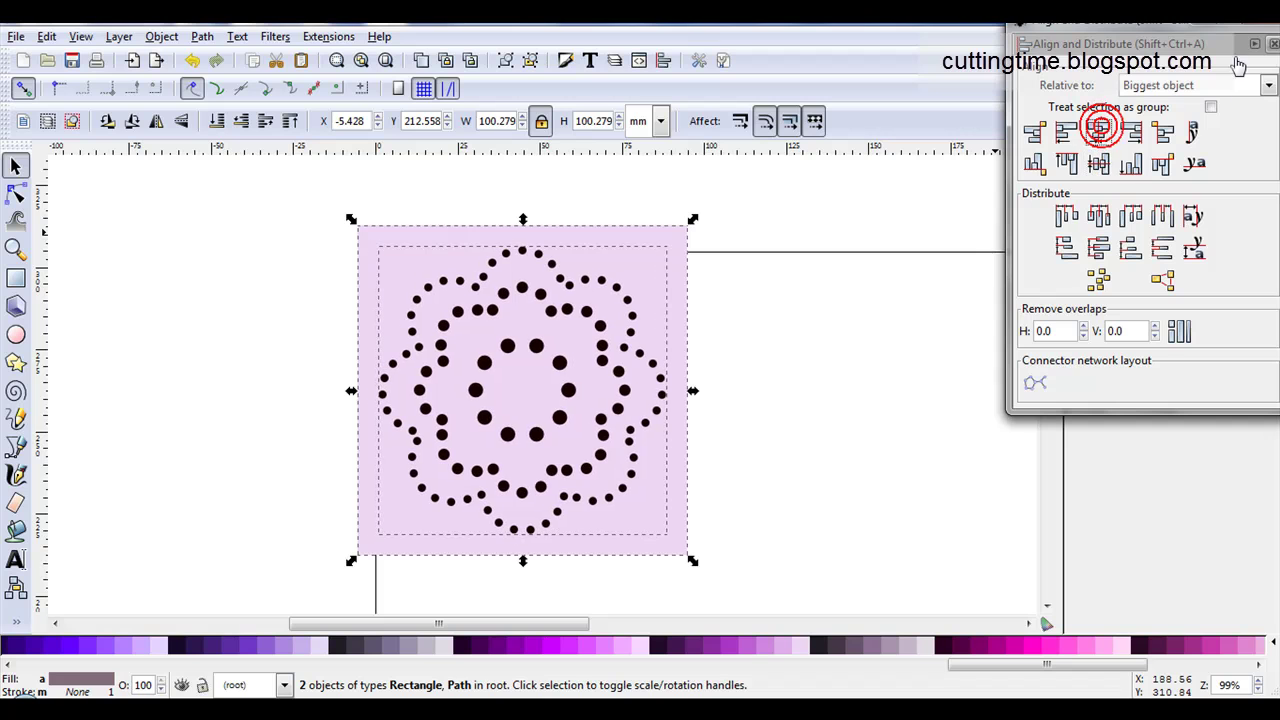
pyautogui.click(1271, 45)
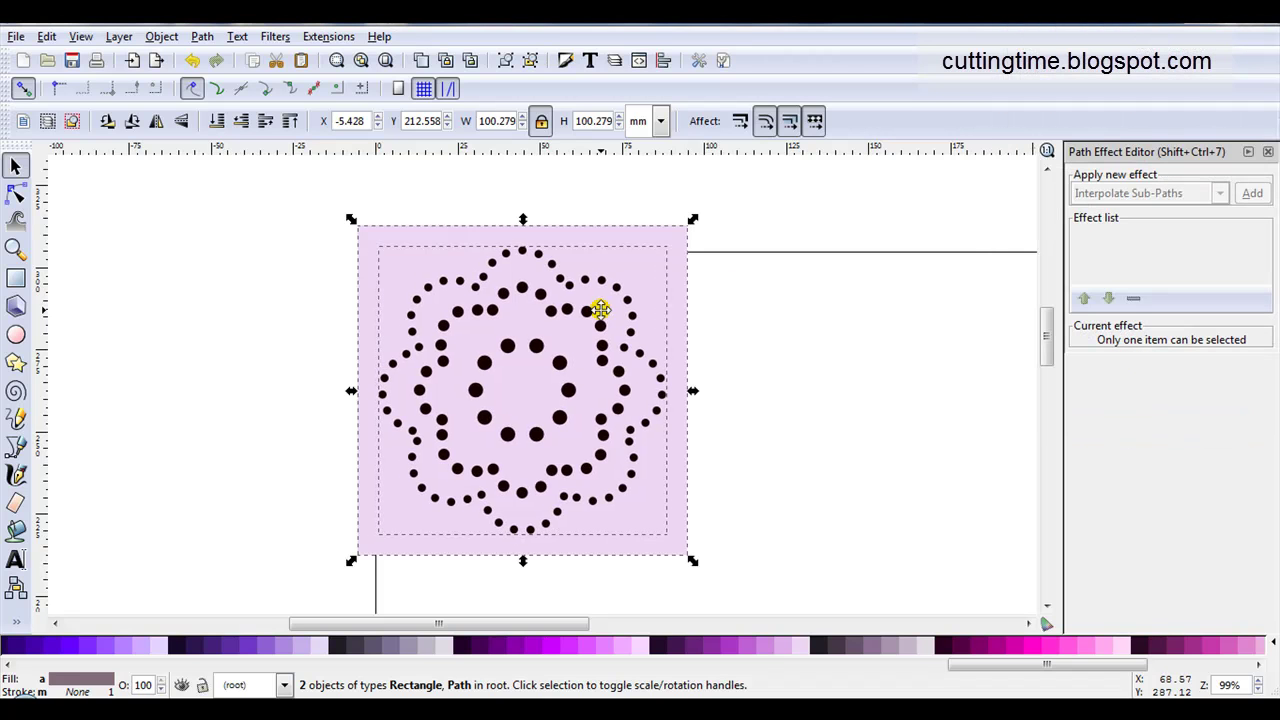
# Cut the dots out of the square with Path Difference and fill it dark purple.
pyautogui.click(197, 37)
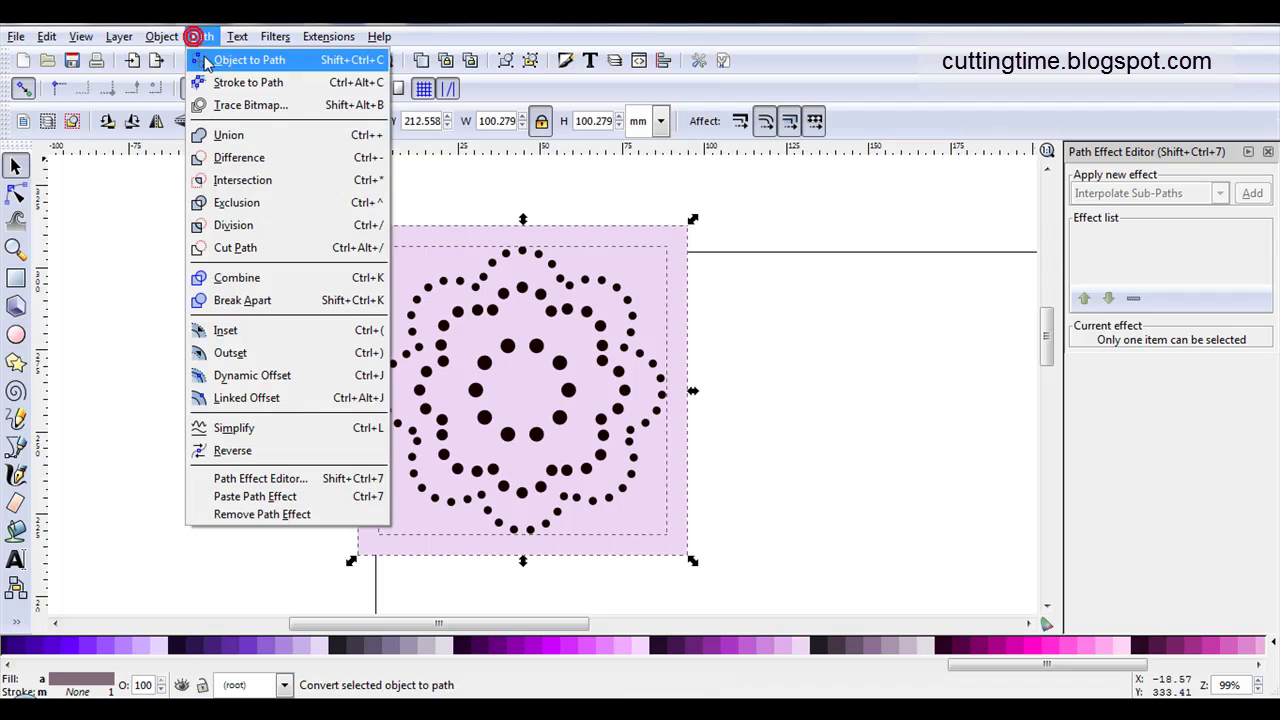
pyautogui.click(238, 158)
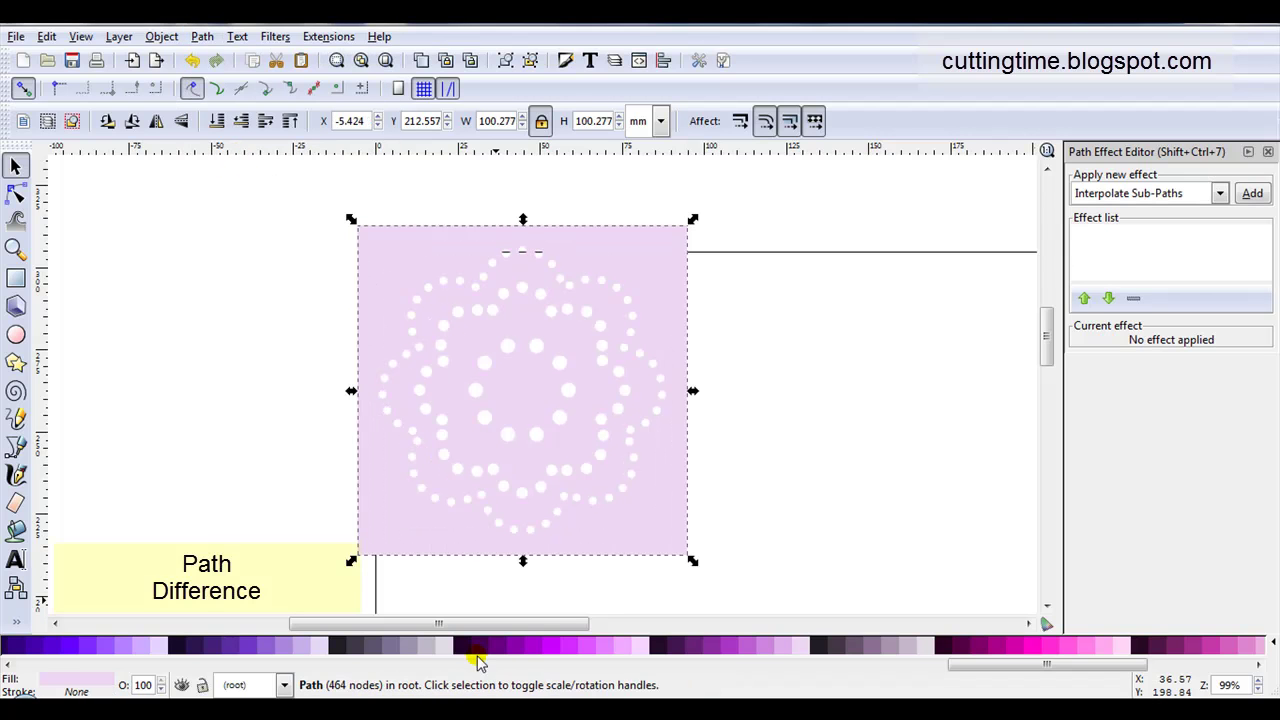
pyautogui.click(477, 647)
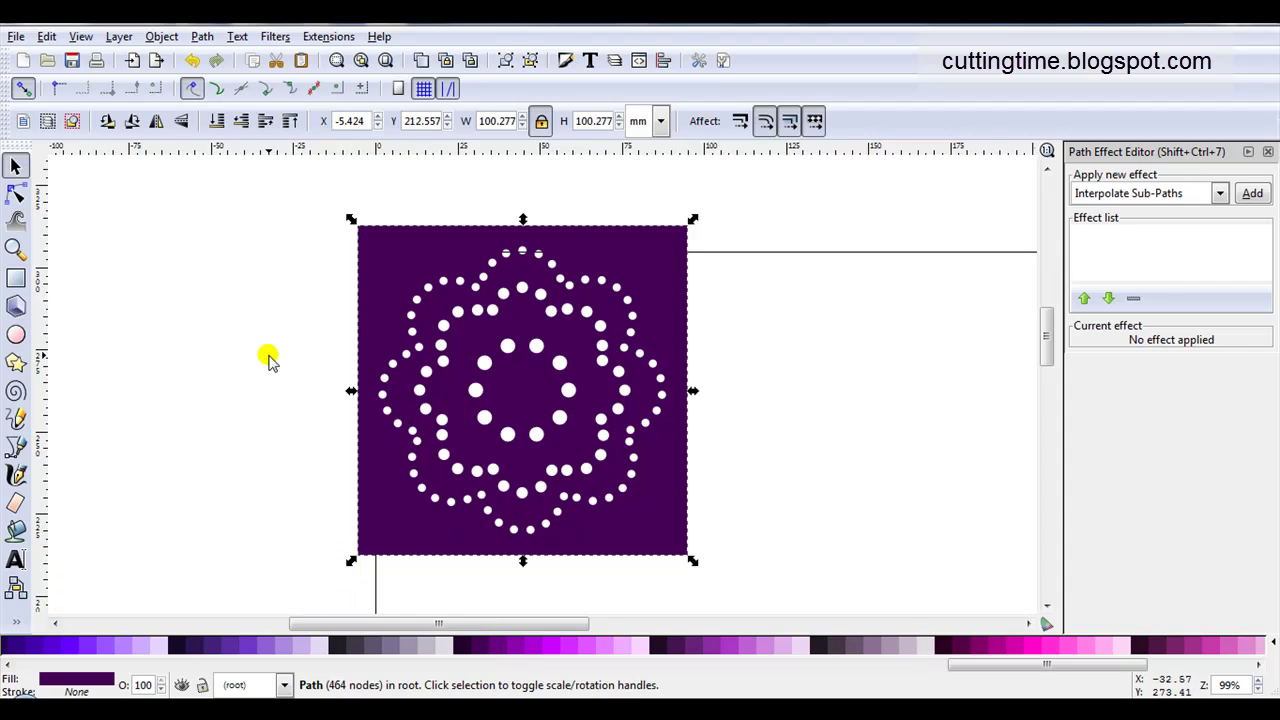
pyautogui.scroll(-2, 268, 357)
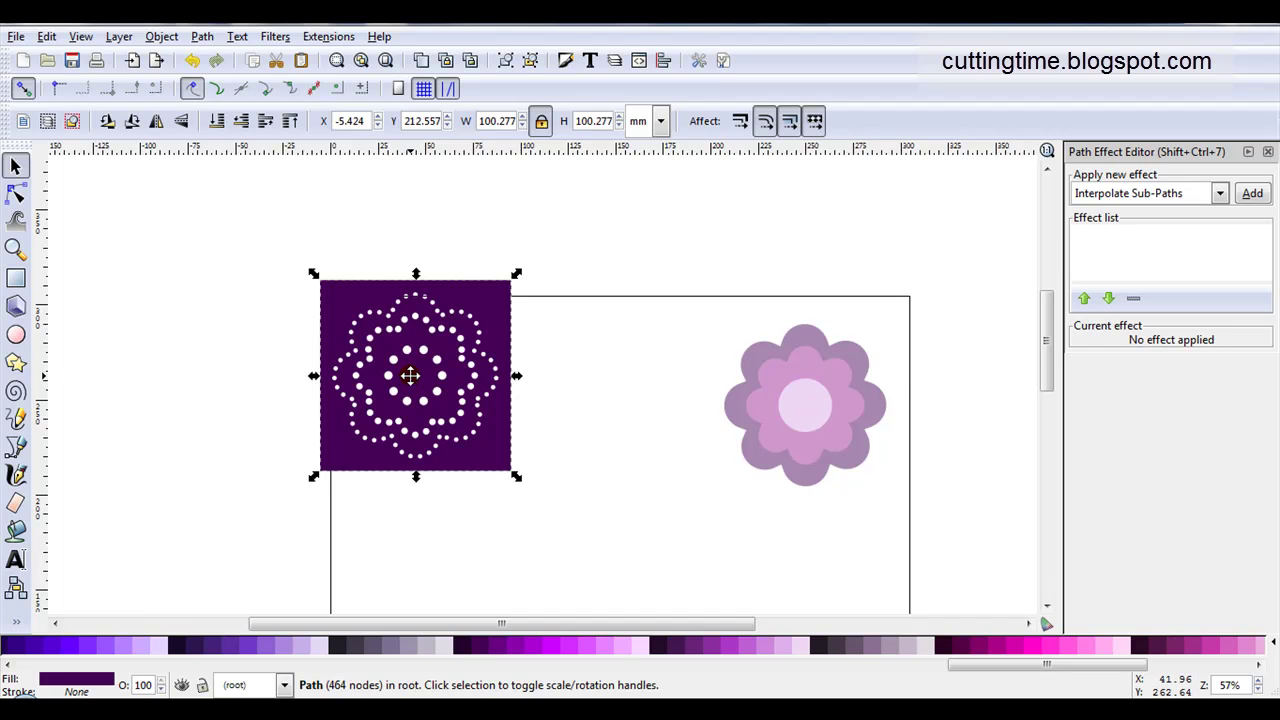
# Delete the finished stencil template from the canvas.
pyautogui.press('Delete')
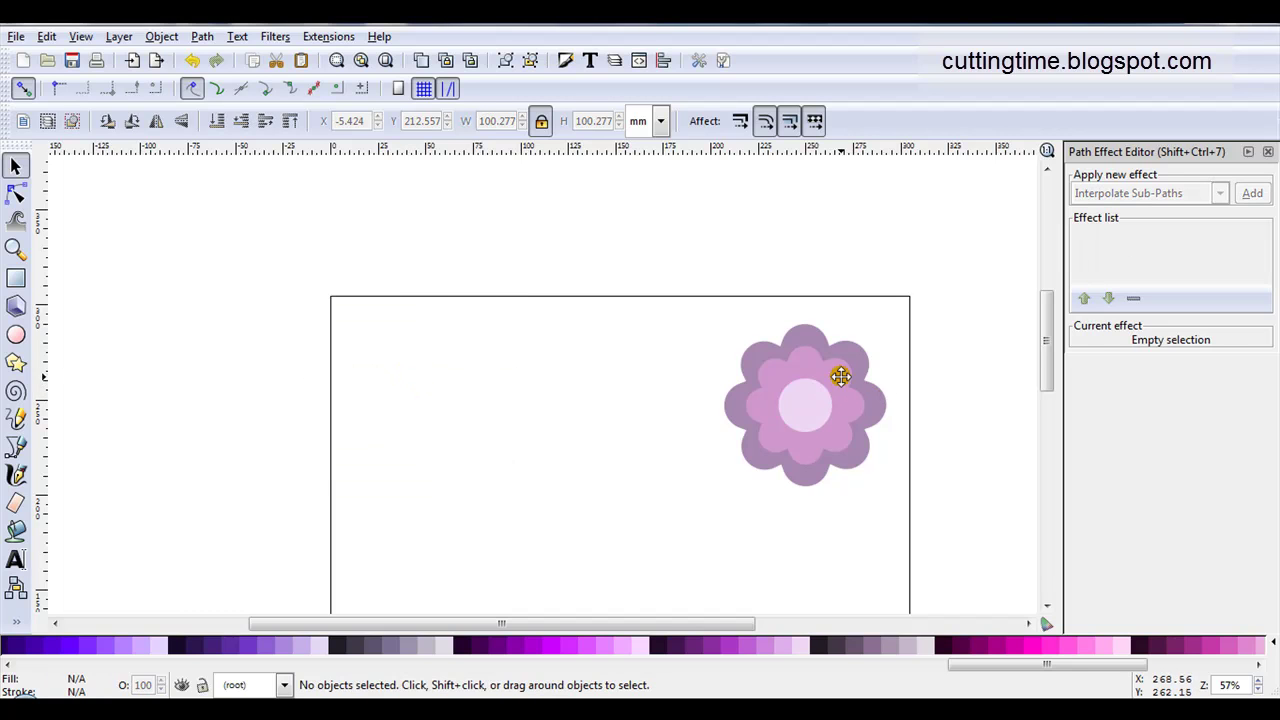
pyautogui.scroll(2, 894, 386)
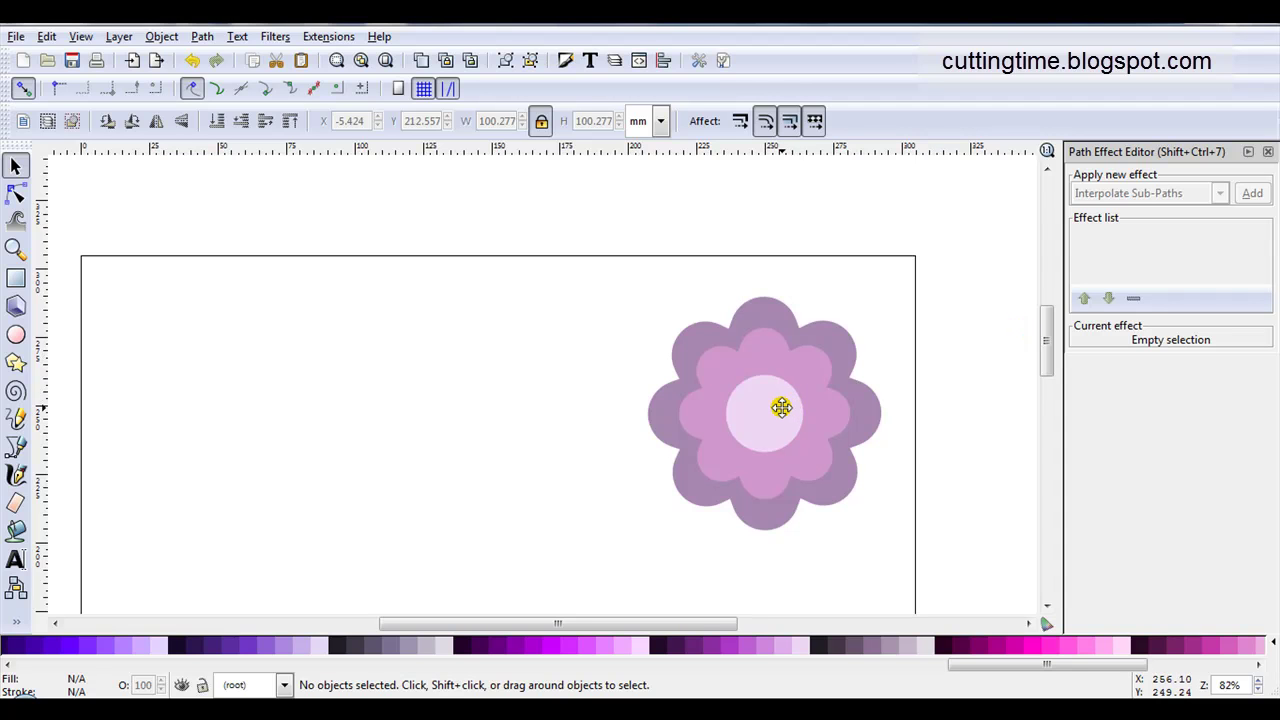
pyautogui.scroll(2, 781, 410)
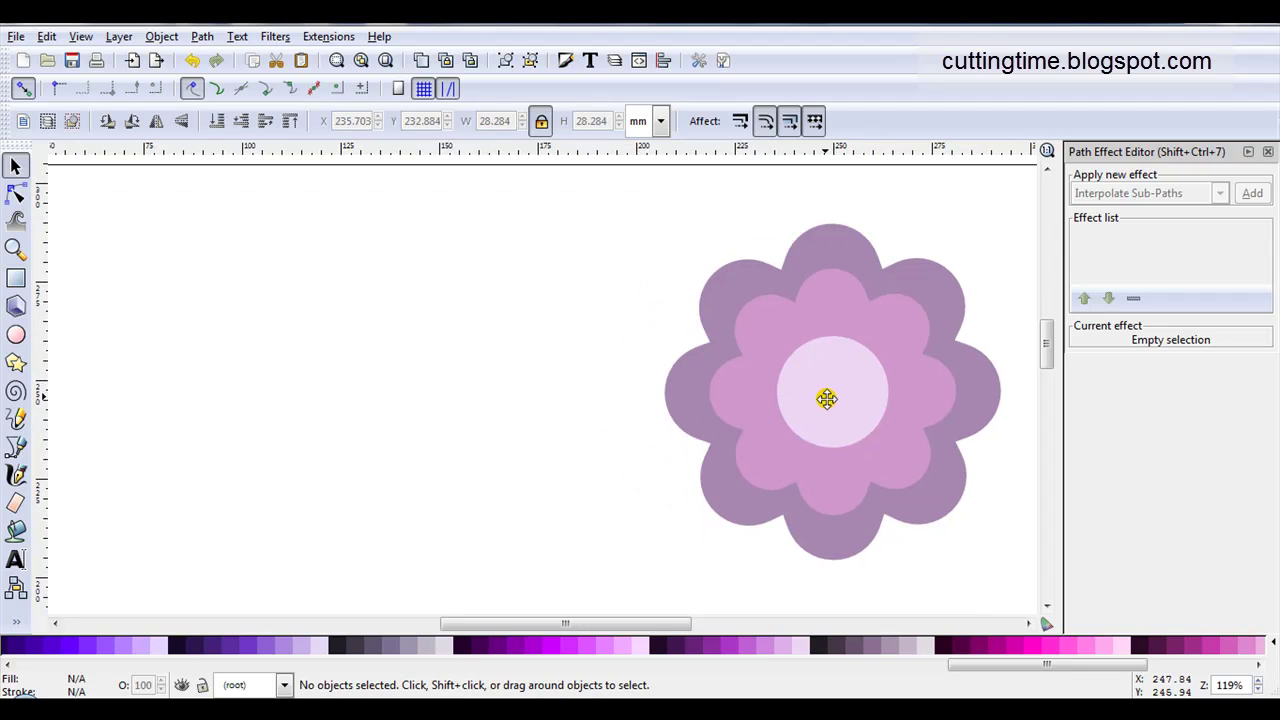
# Copy the flower's inner light circle, a 28.284 mm path.
pyautogui.click(828, 400)
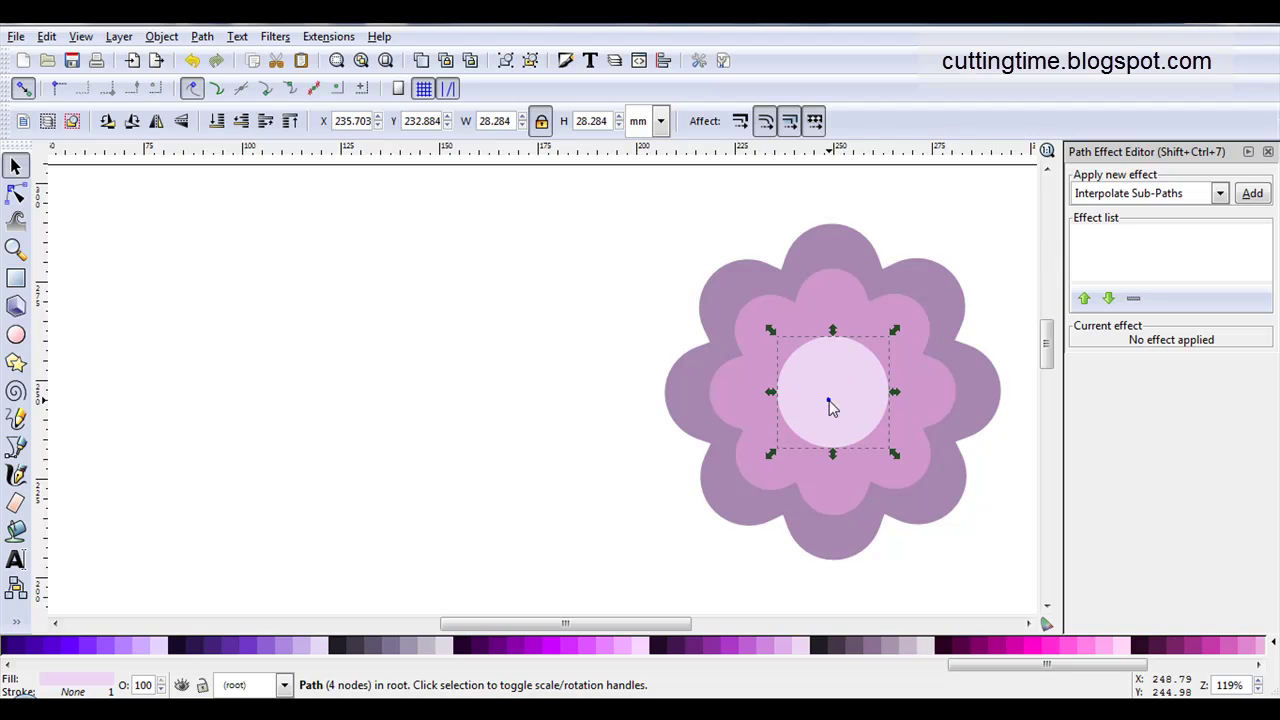
pyautogui.rightClick(828, 404)
pyautogui.click(858, 160)
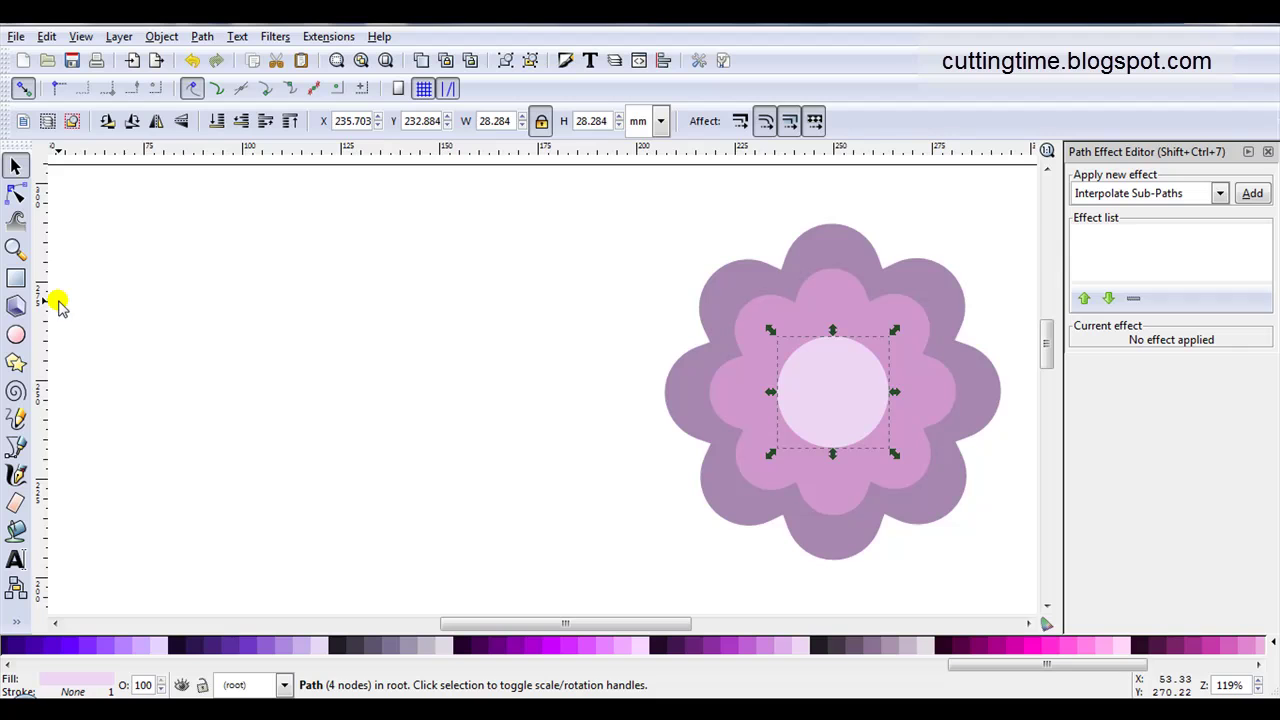
# Draw a small black dot, convert it to a path, and set its width to 3.5 mm.
pyautogui.click(16, 335)
pyautogui.moveTo(483, 378); pyautogui.dragTo(516, 403)
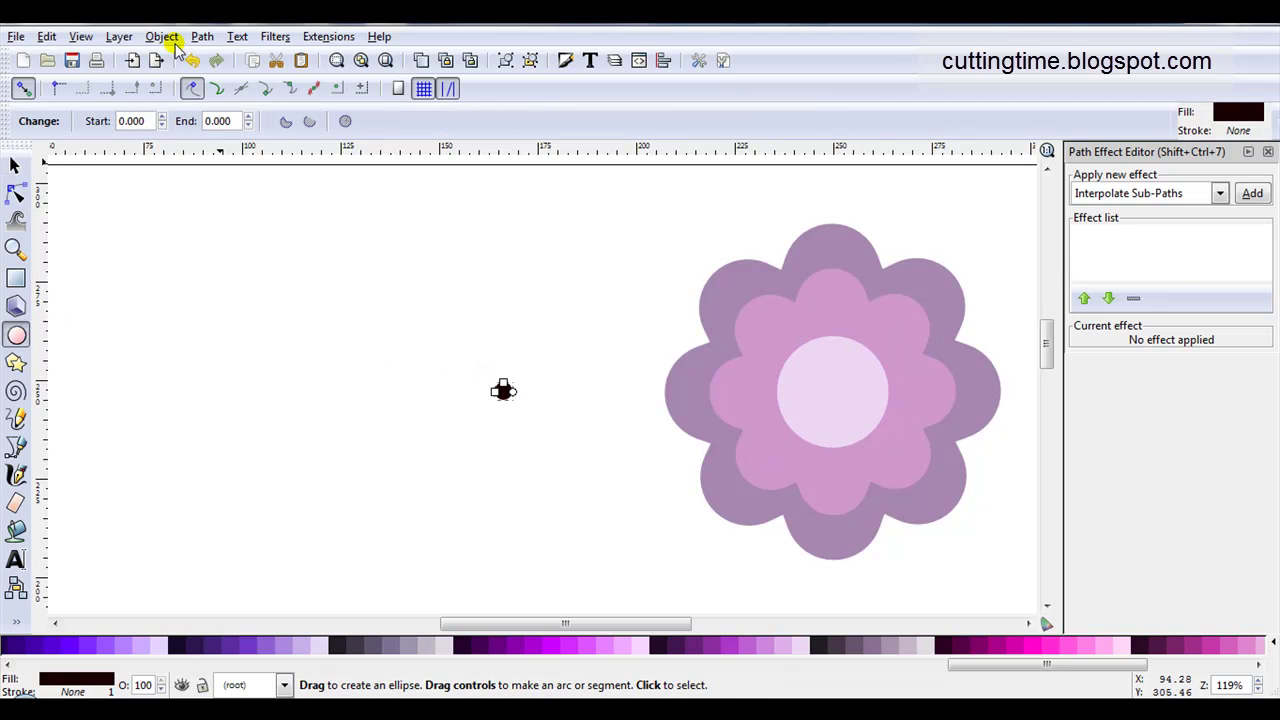
pyautogui.click(196, 37)
pyautogui.click(205, 57)
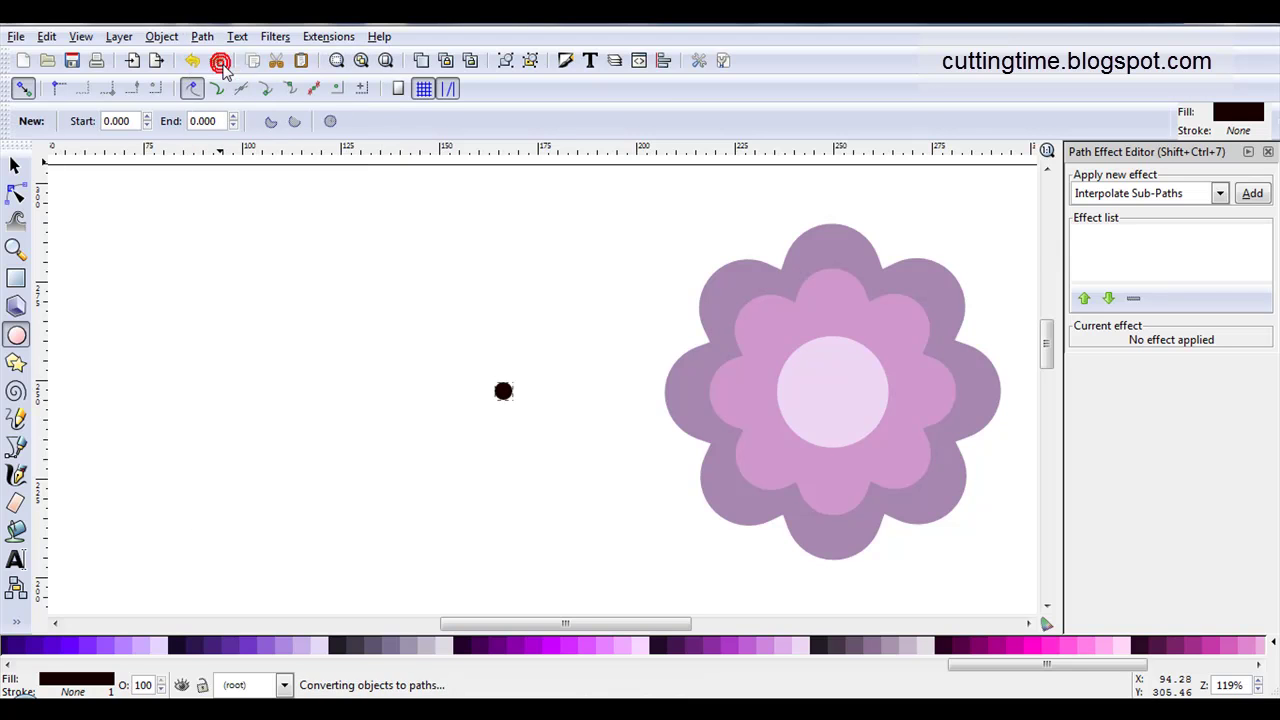
pyautogui.click(15, 165)
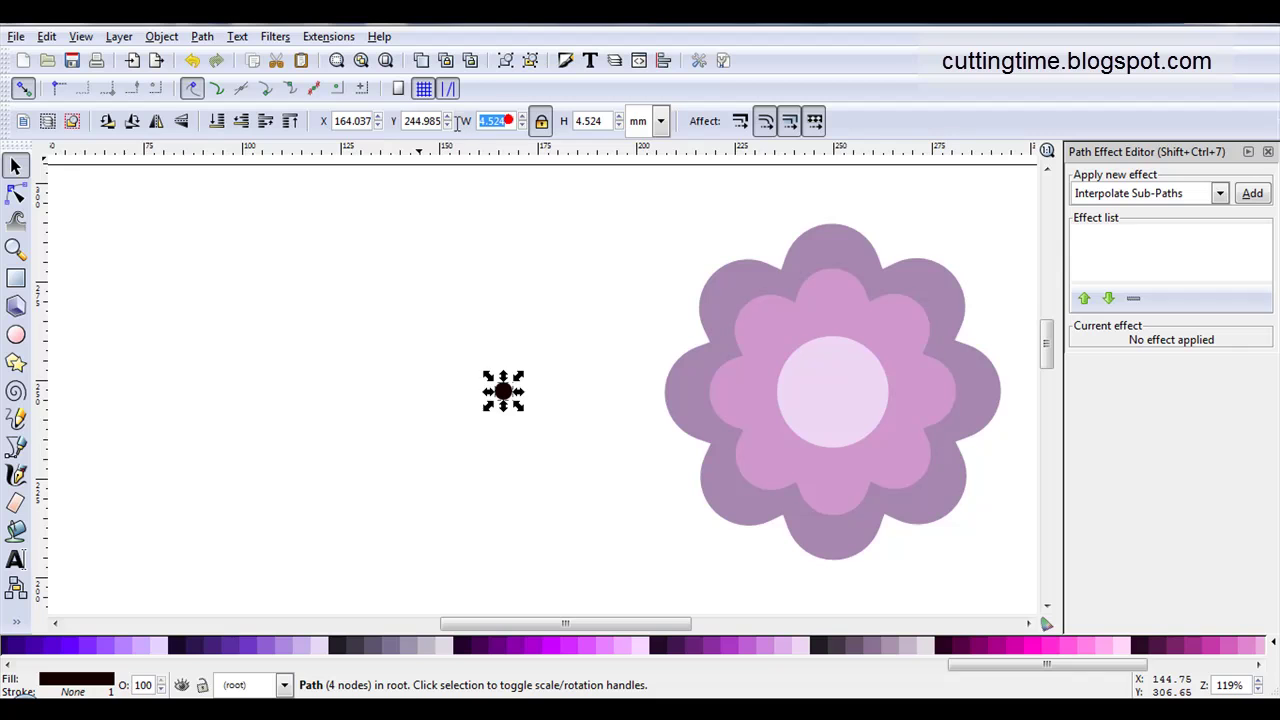
pyautogui.write('3.')
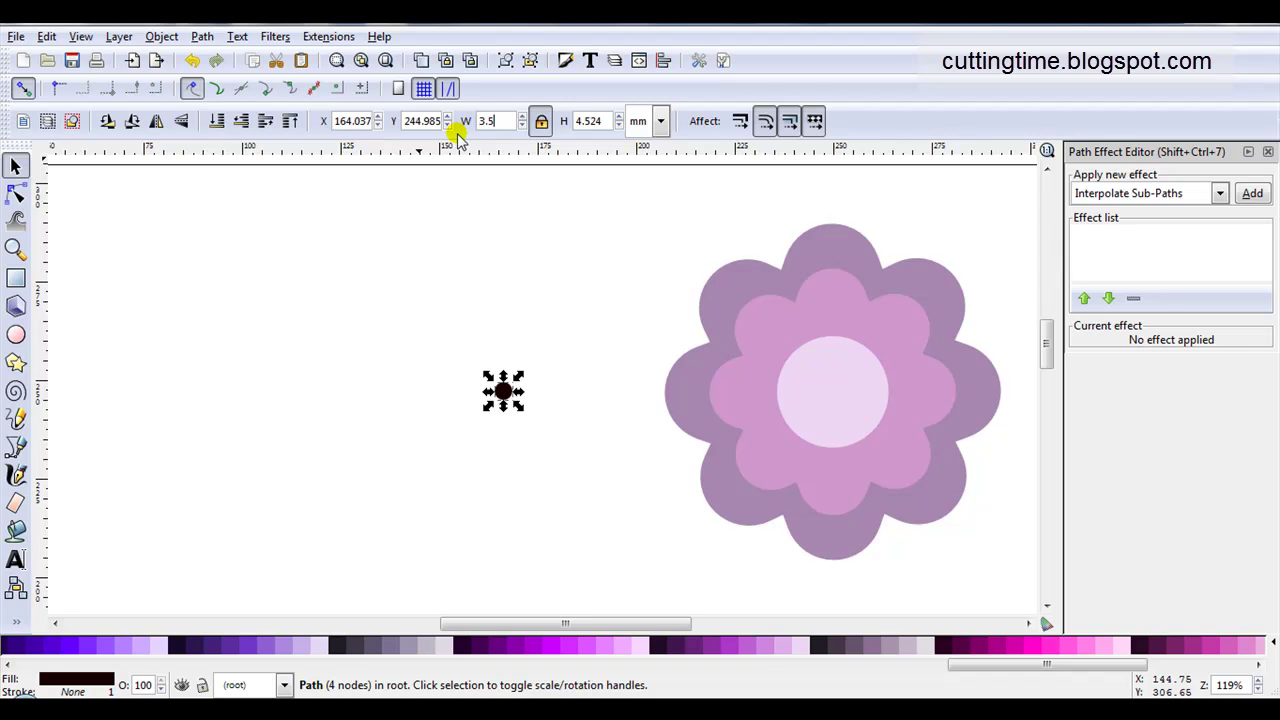
pyautogui.write('5')
pyautogui.press('Return')
# Duplicate the 3.5 mm dot, place the copy beside it, and select both dots.
pyautogui.scroll(1, 403, 234)
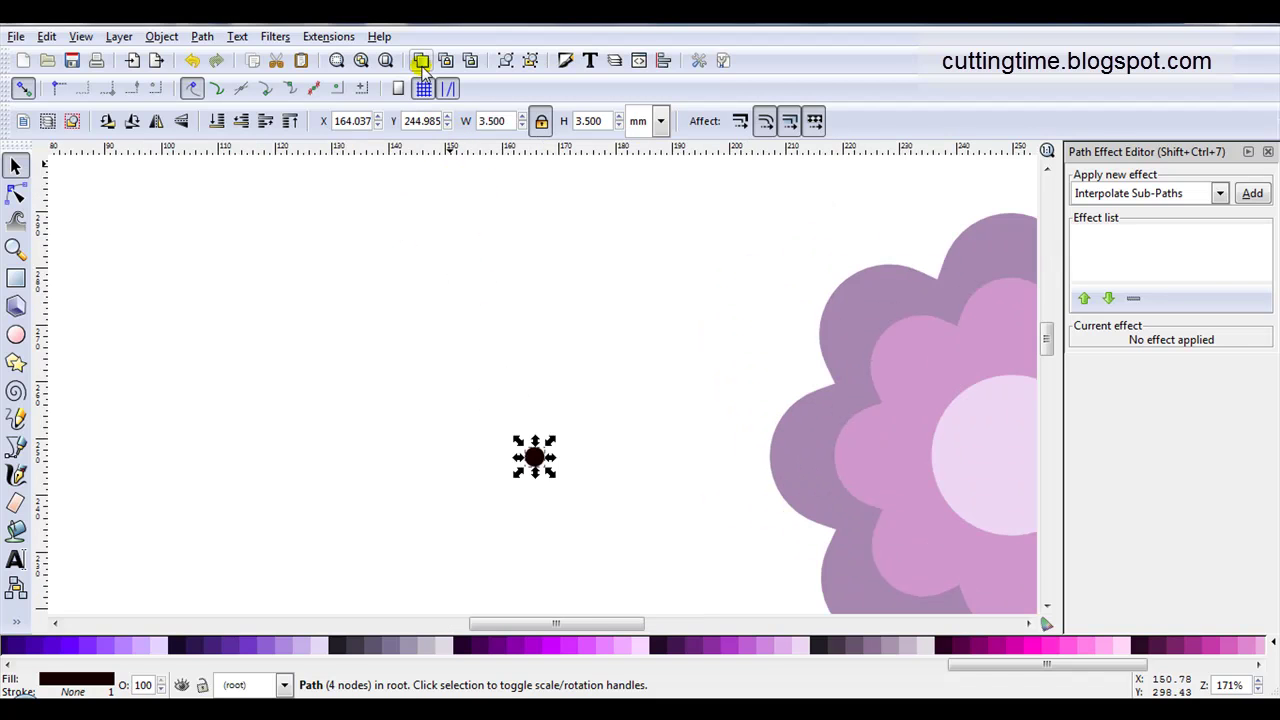
pyautogui.hotkey('ctrl', 'd')
pyautogui.moveTo(532, 455); pyautogui.dragTo(500, 460)
pyautogui.moveTo(428, 386); pyautogui.dragTo(612, 516)
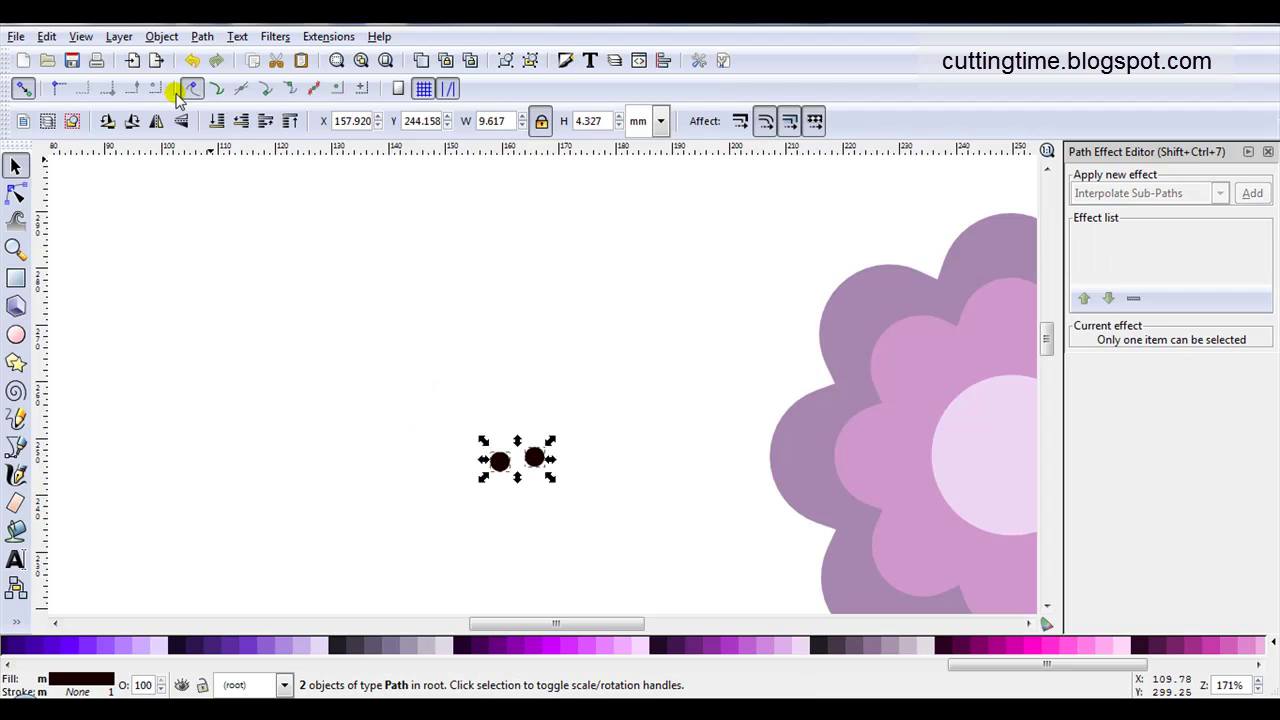
pyautogui.click(202, 37)
# Combine the dot pair and interpolate it along the copied centre circle with 13 steps.
pyautogui.click(260, 277)
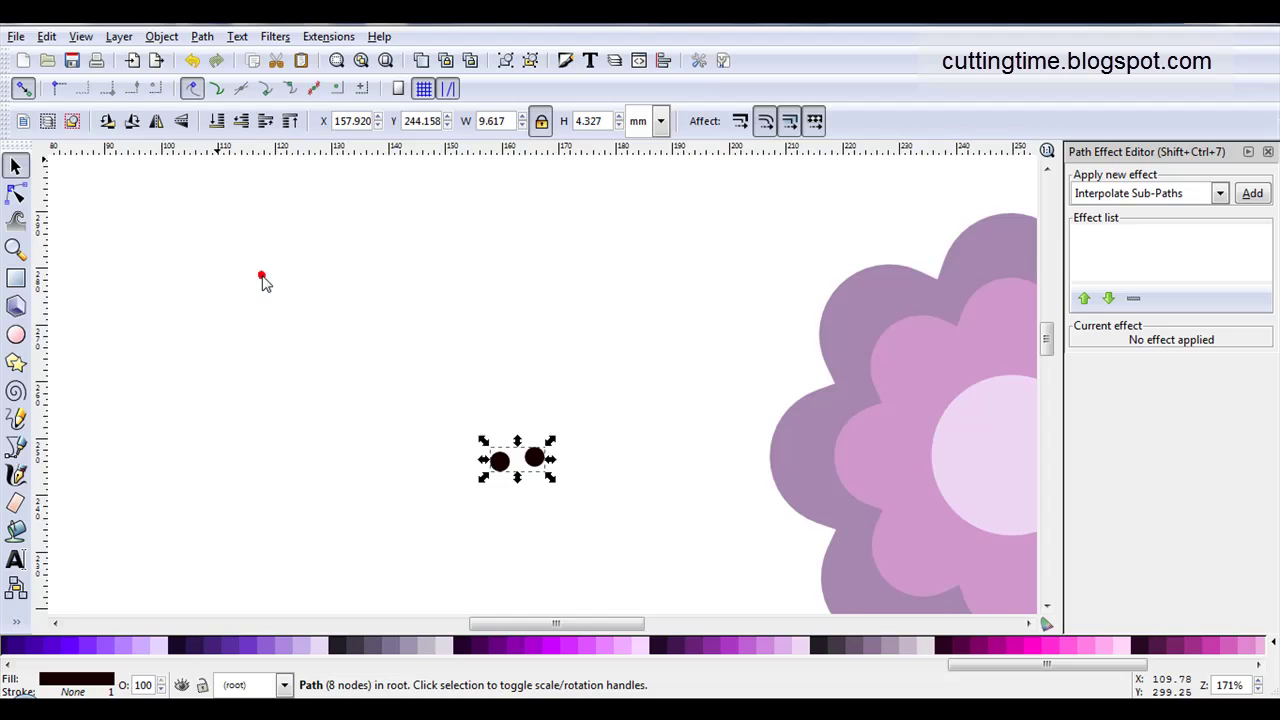
pyautogui.scroll(-1, 370, 305)
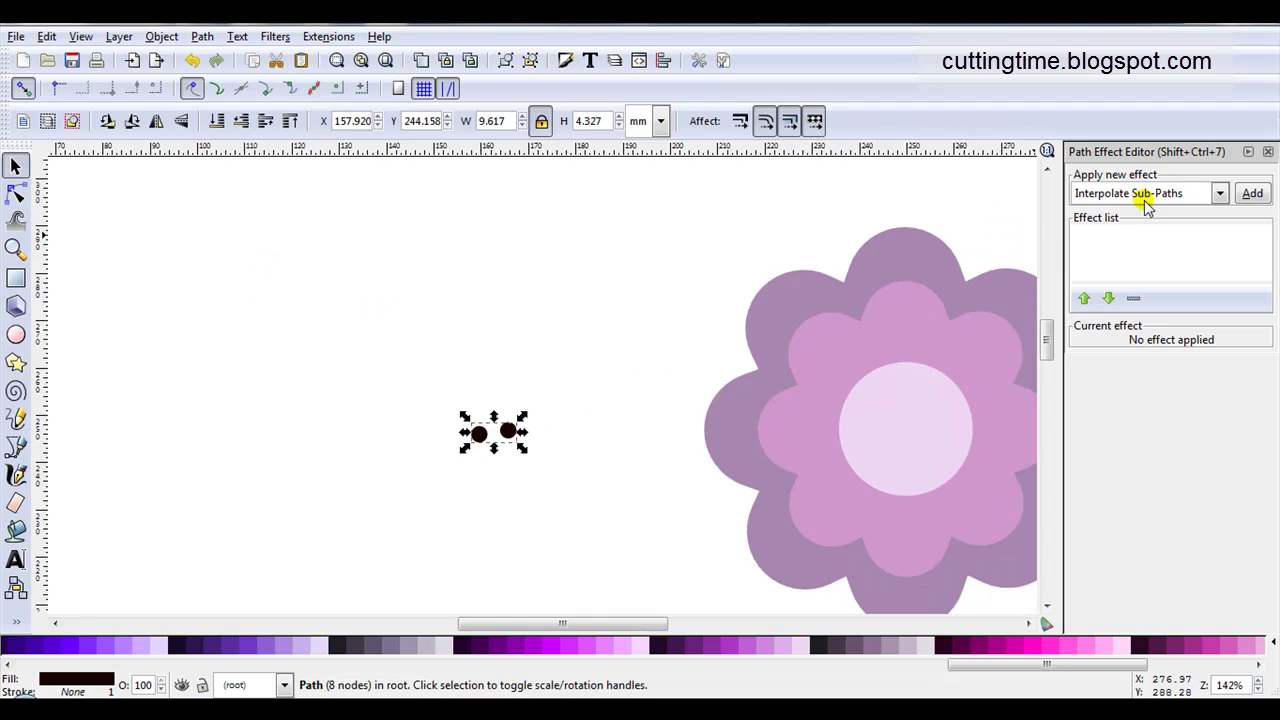
pyautogui.click(1253, 193)
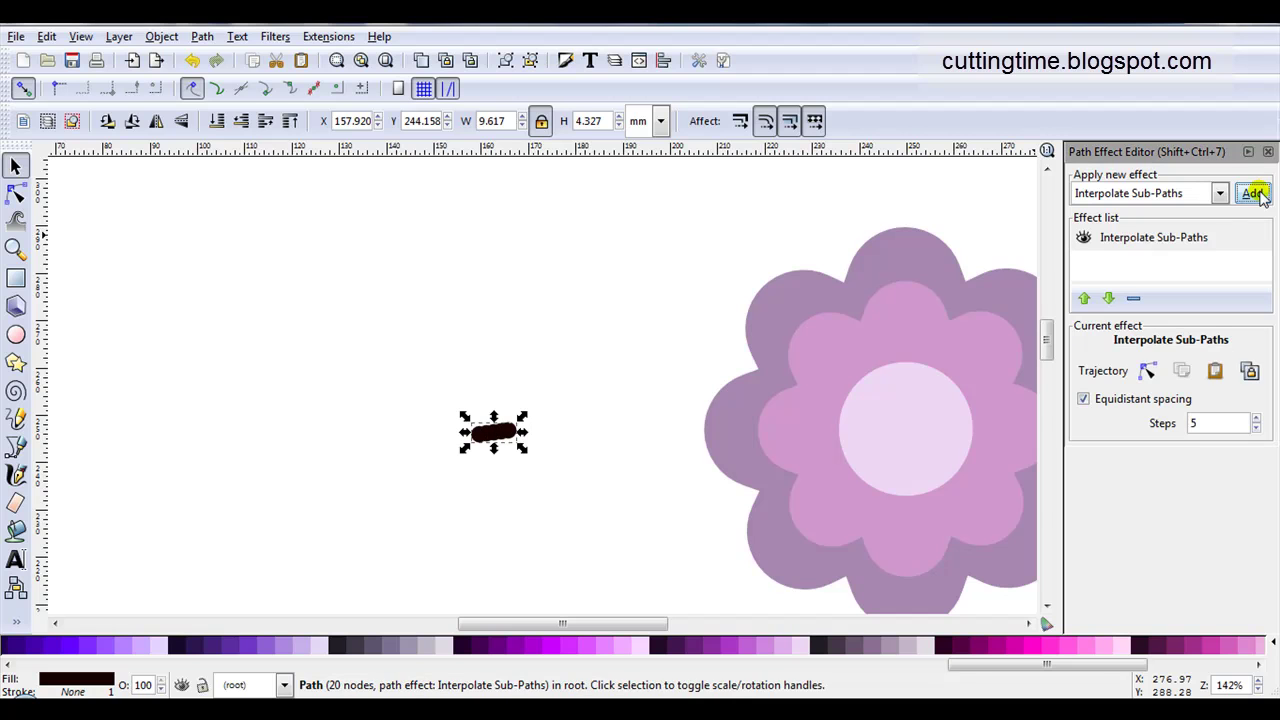
pyautogui.click(1215, 370)
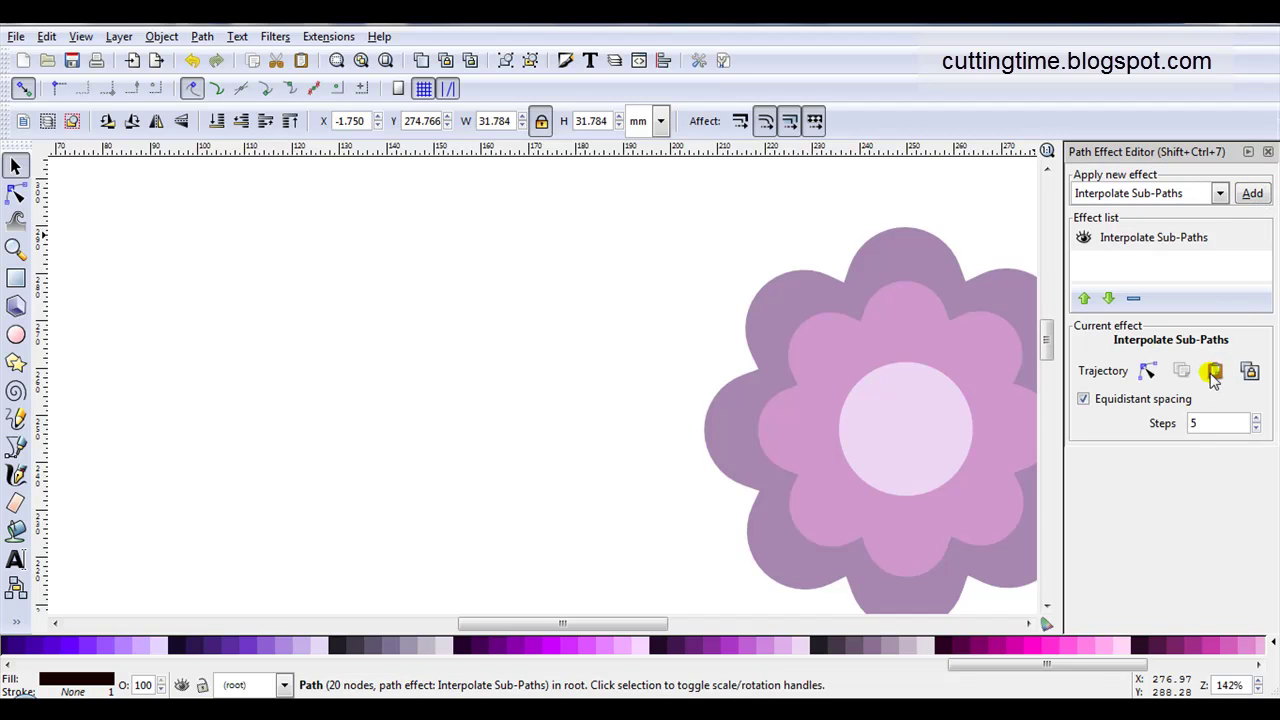
pyautogui.scroll(-2, 600, 330)
pyautogui.moveTo(428, 623); pyautogui.dragTo(362, 623)
pyautogui.scroll(2, 106, 237)
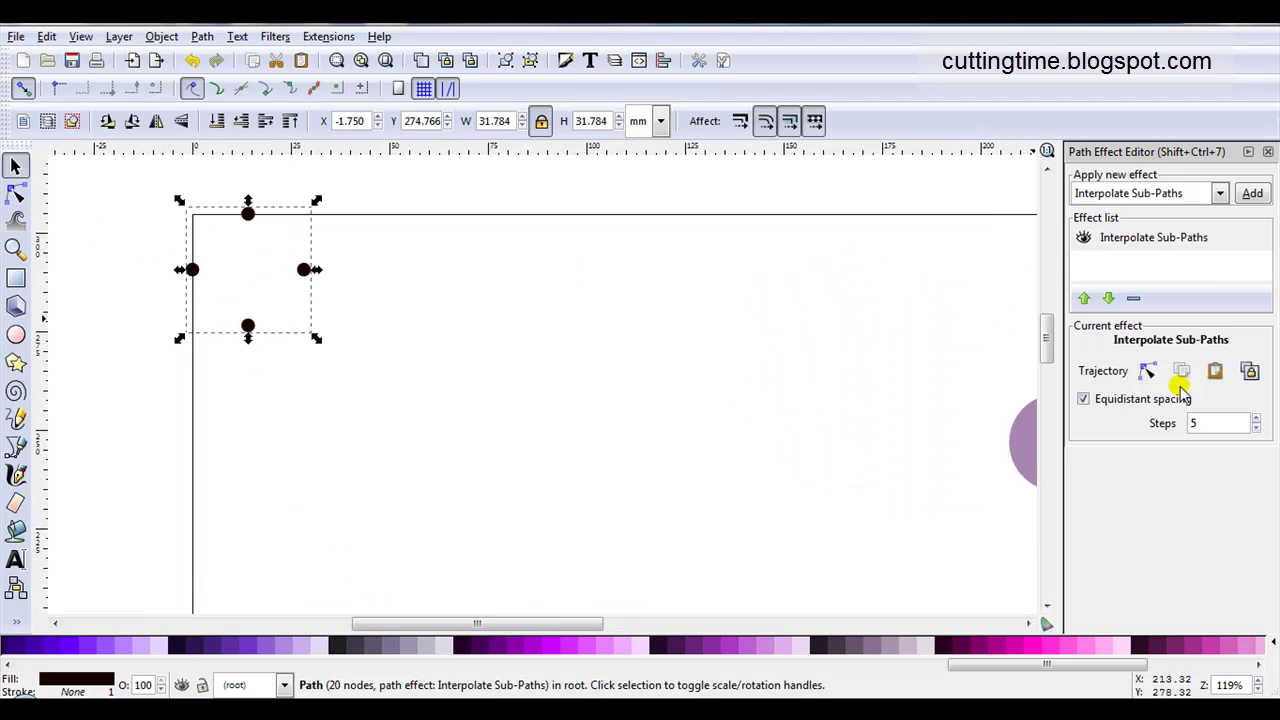
pyautogui.click(1210, 425)
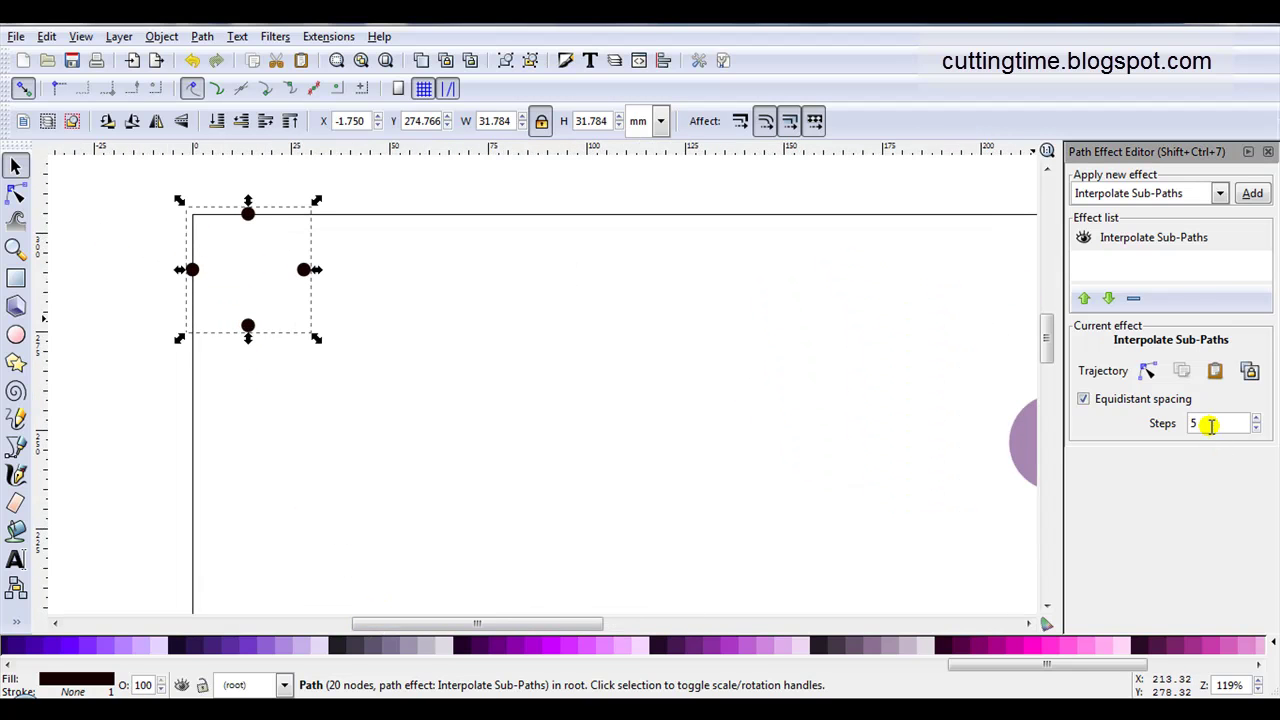
pyautogui.scroll(8, 1210, 425)
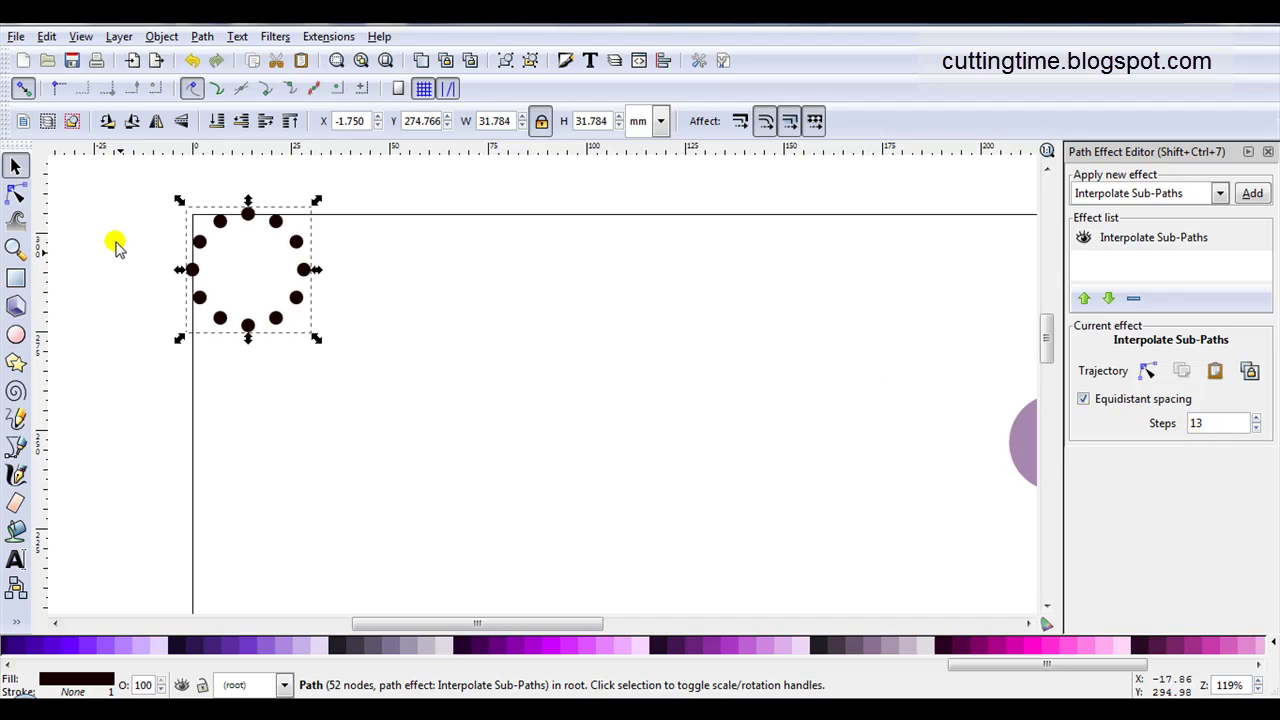
pyautogui.scroll(2, 115, 245)
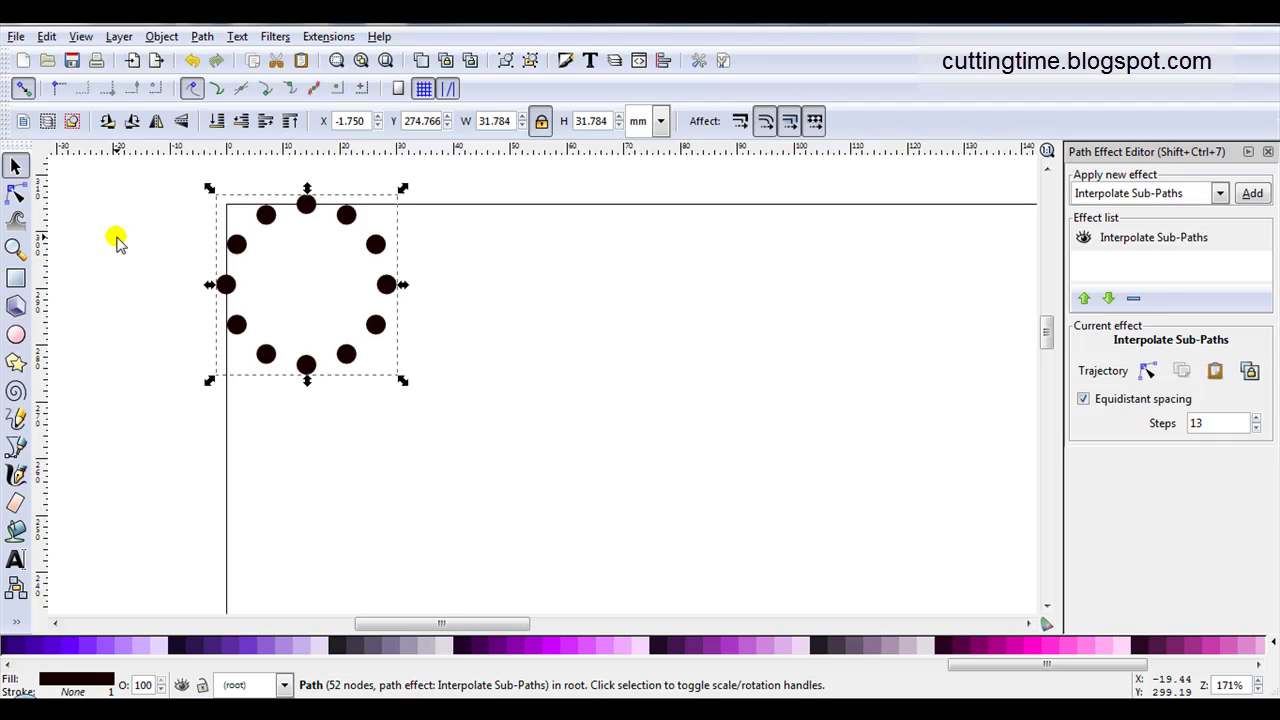
# Duplicate the 13-step dot ring, move the copy right, and select it.
pyautogui.click(420, 62)
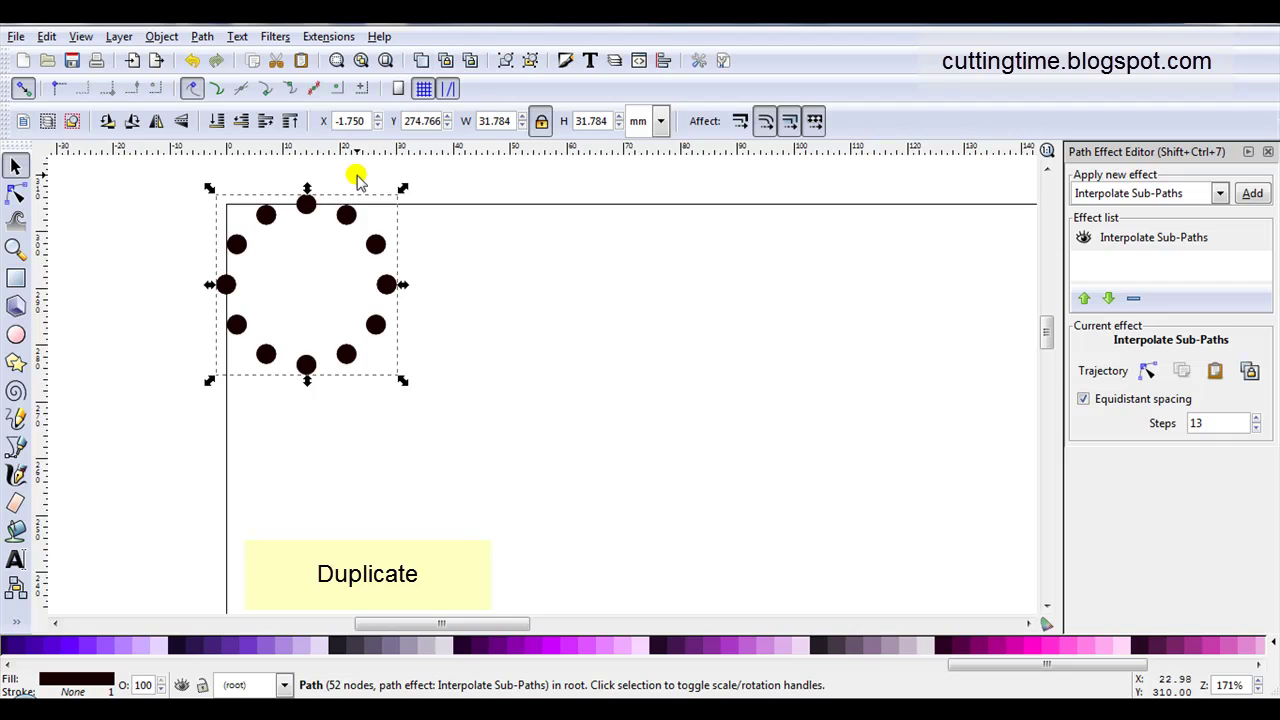
pyautogui.moveTo(371, 243); pyautogui.dragTo(648, 310)
pyautogui.press('Tab')
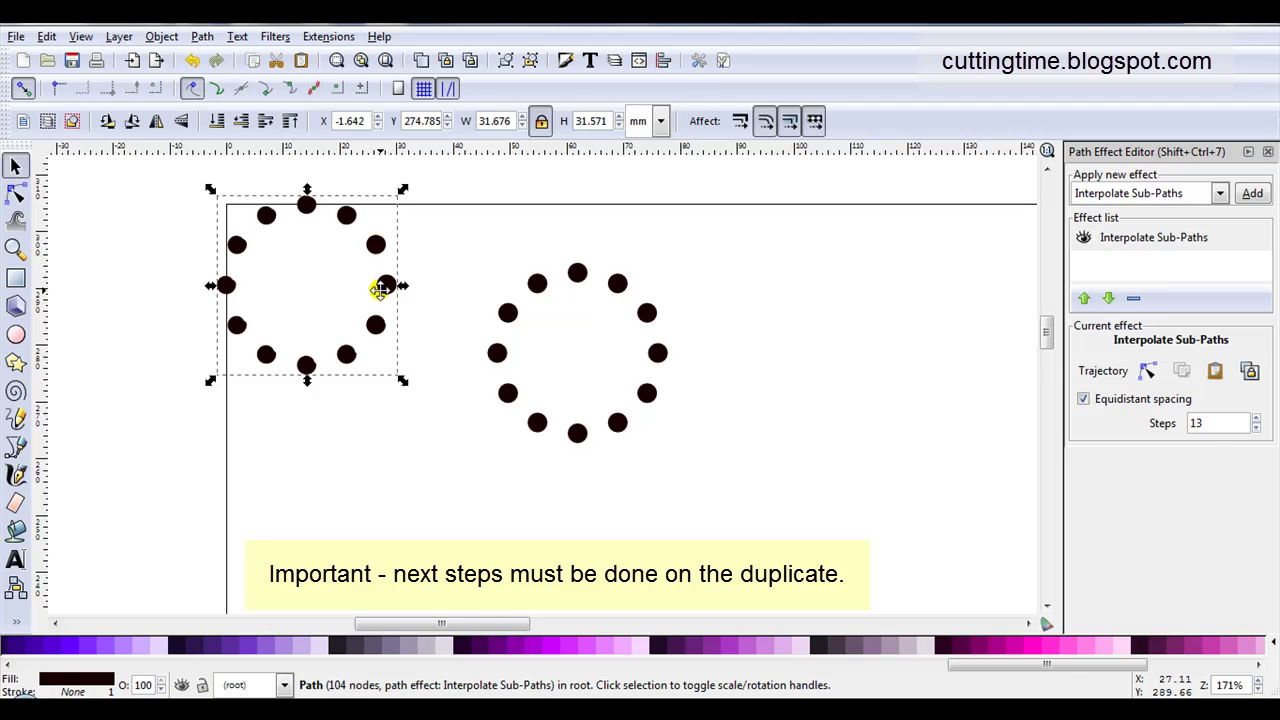
pyautogui.click(500, 310)
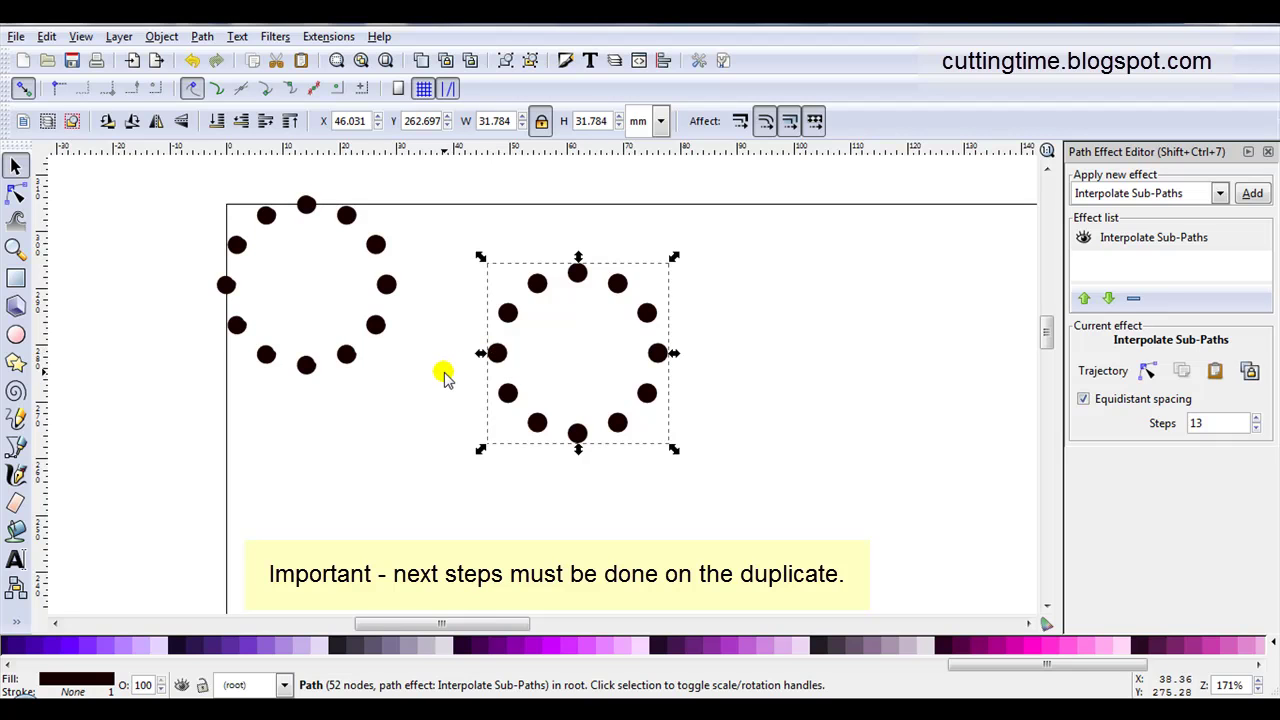
pyautogui.scroll(-3, 445, 374)
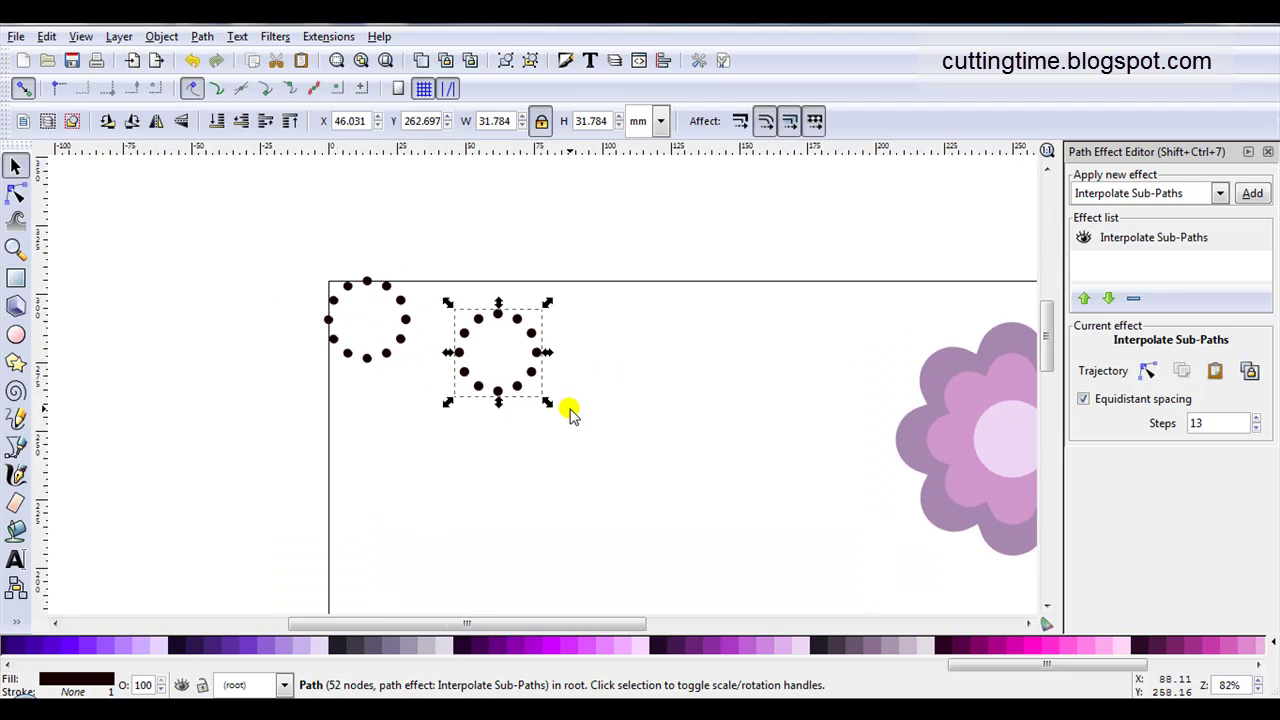
# Copy the flower's petal outline.
pyautogui.click(945, 439)
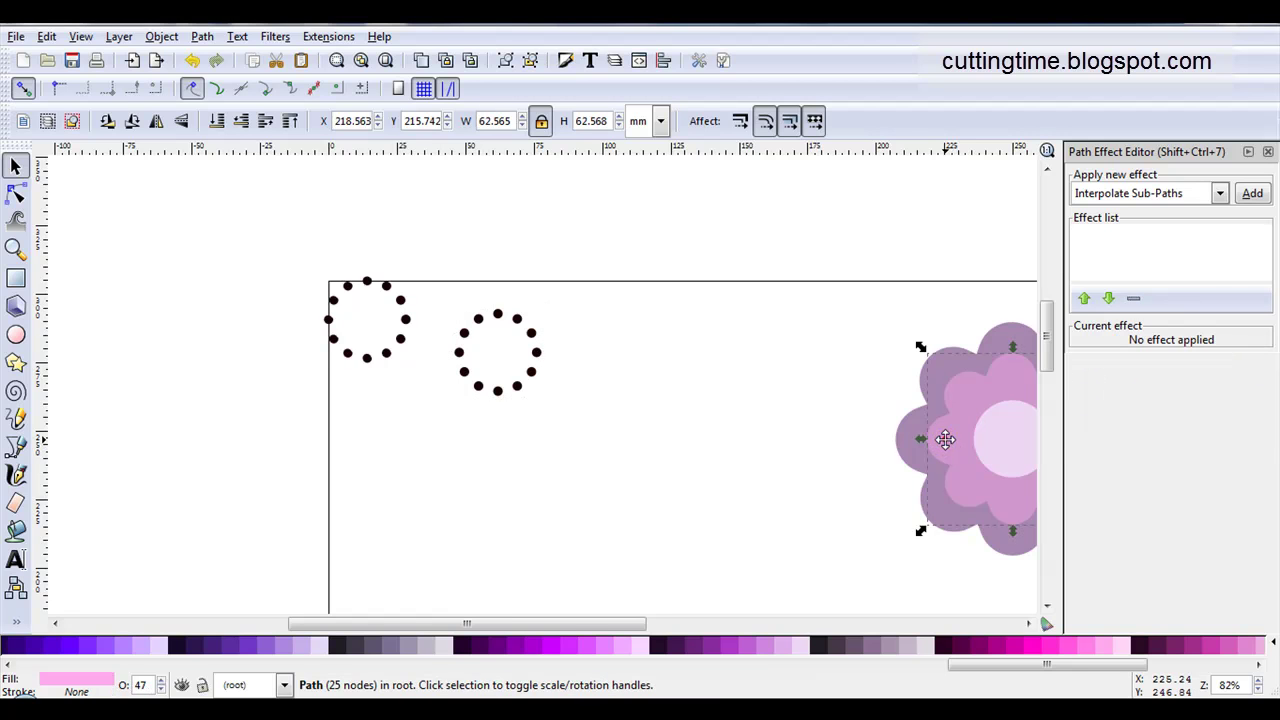
pyautogui.rightClick(945, 440)
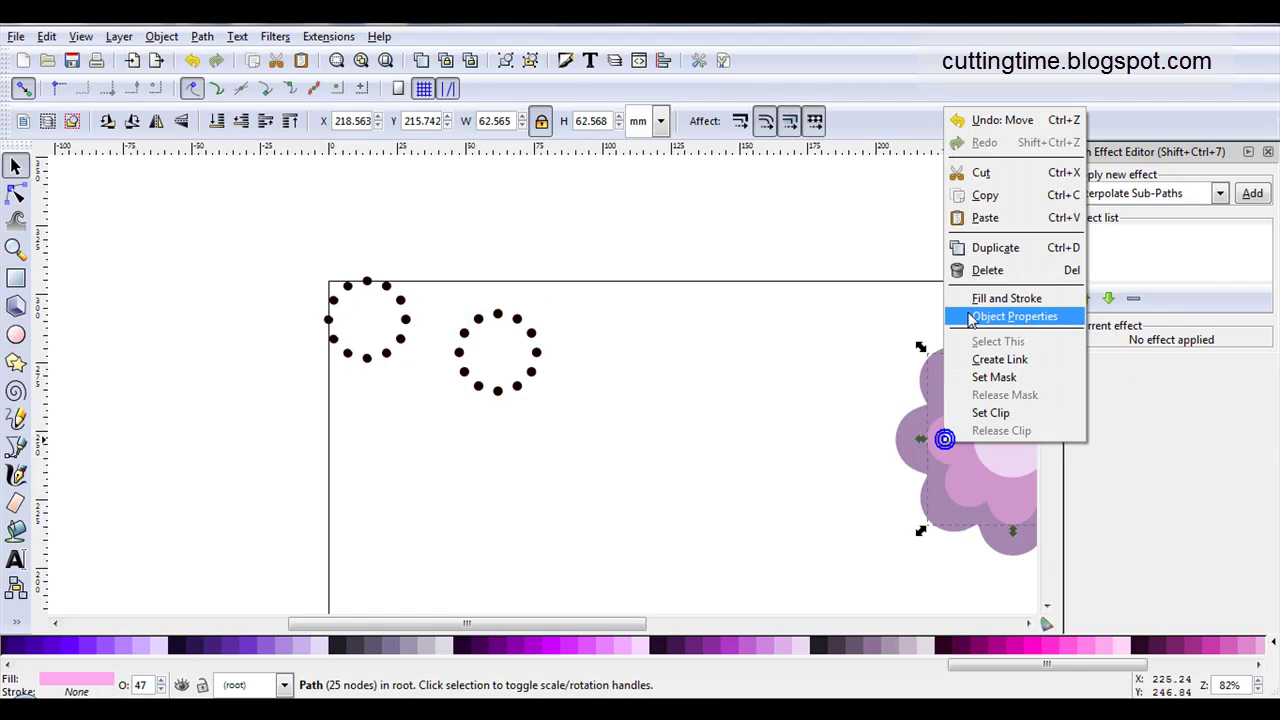
pyautogui.click(962, 195)
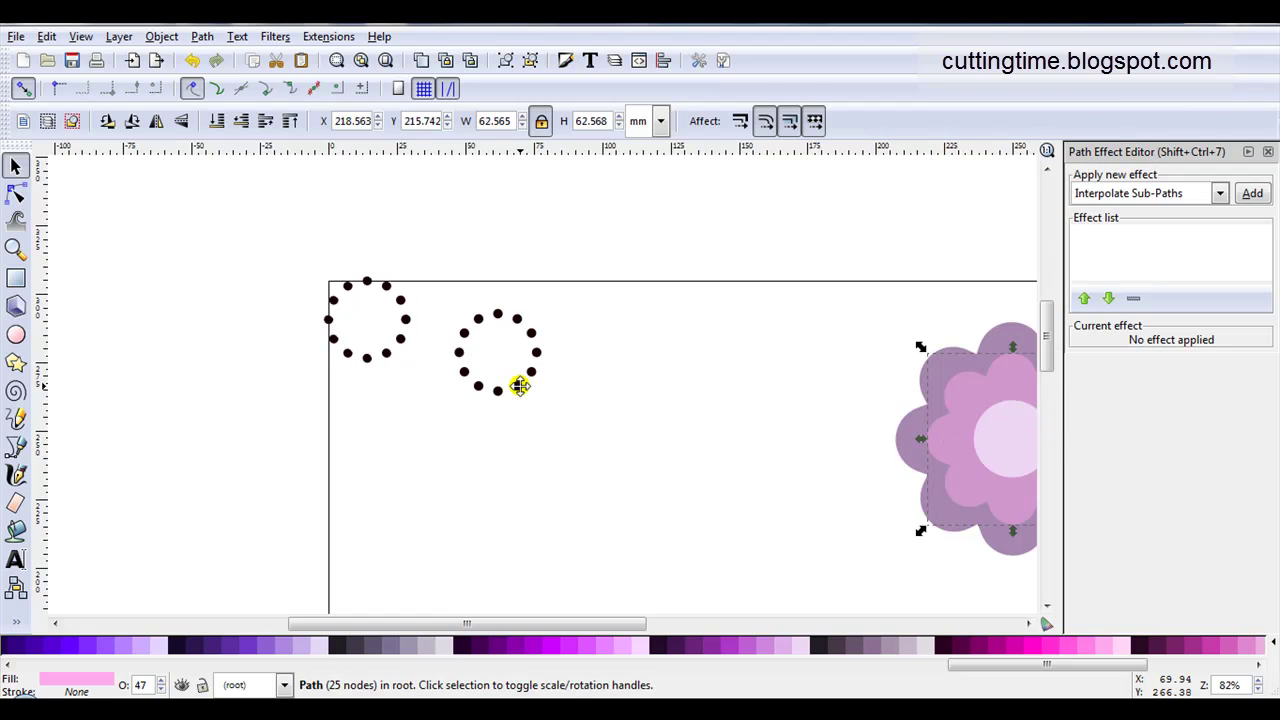
# Paste the petal outline as the duplicate ring's trajectory, move it over the first ring, and set 37 steps.
pyautogui.click(519, 386)
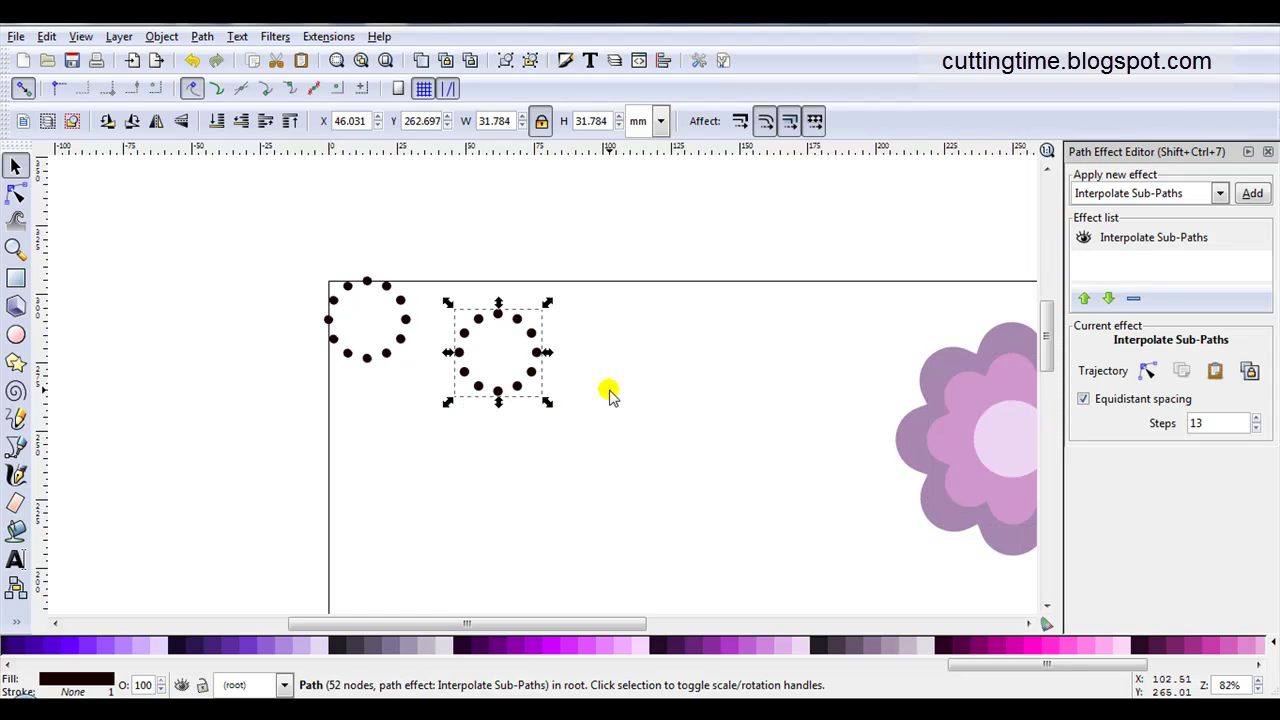
pyautogui.click(1217, 379)
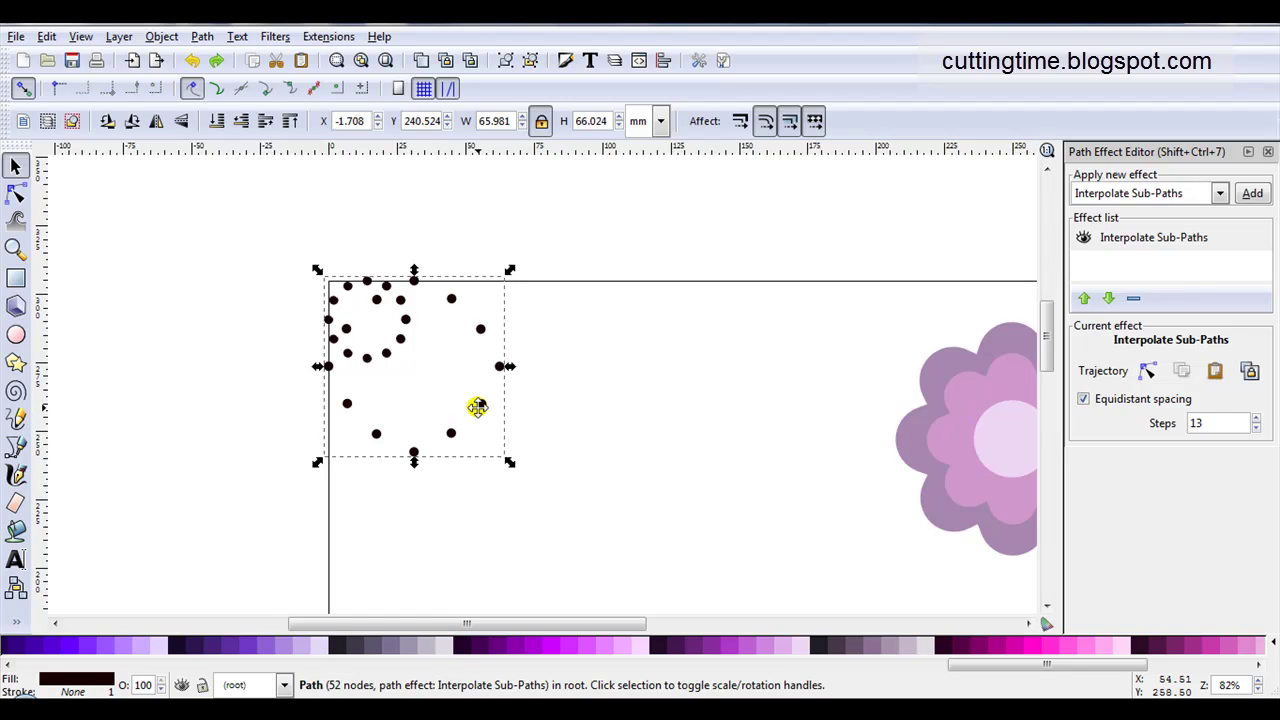
pyautogui.moveTo(477, 405); pyautogui.dragTo(429, 366)
pyautogui.press('+')
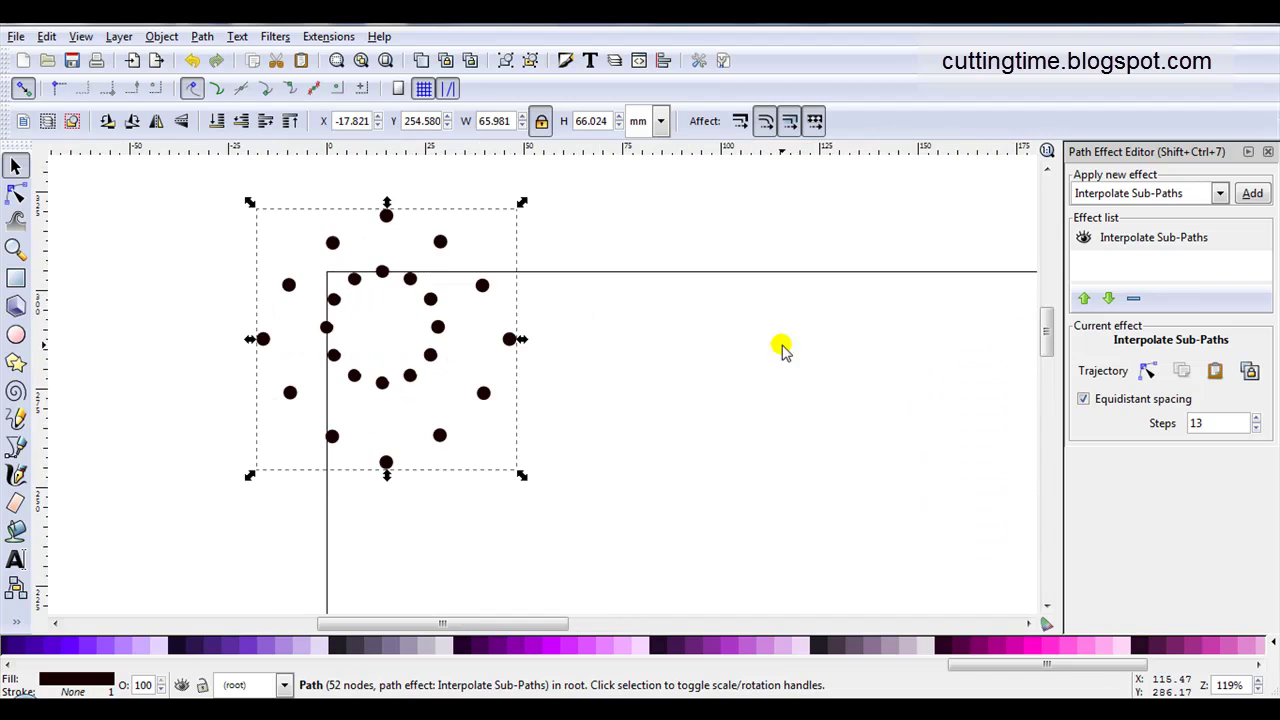
pyautogui.click(1208, 421)
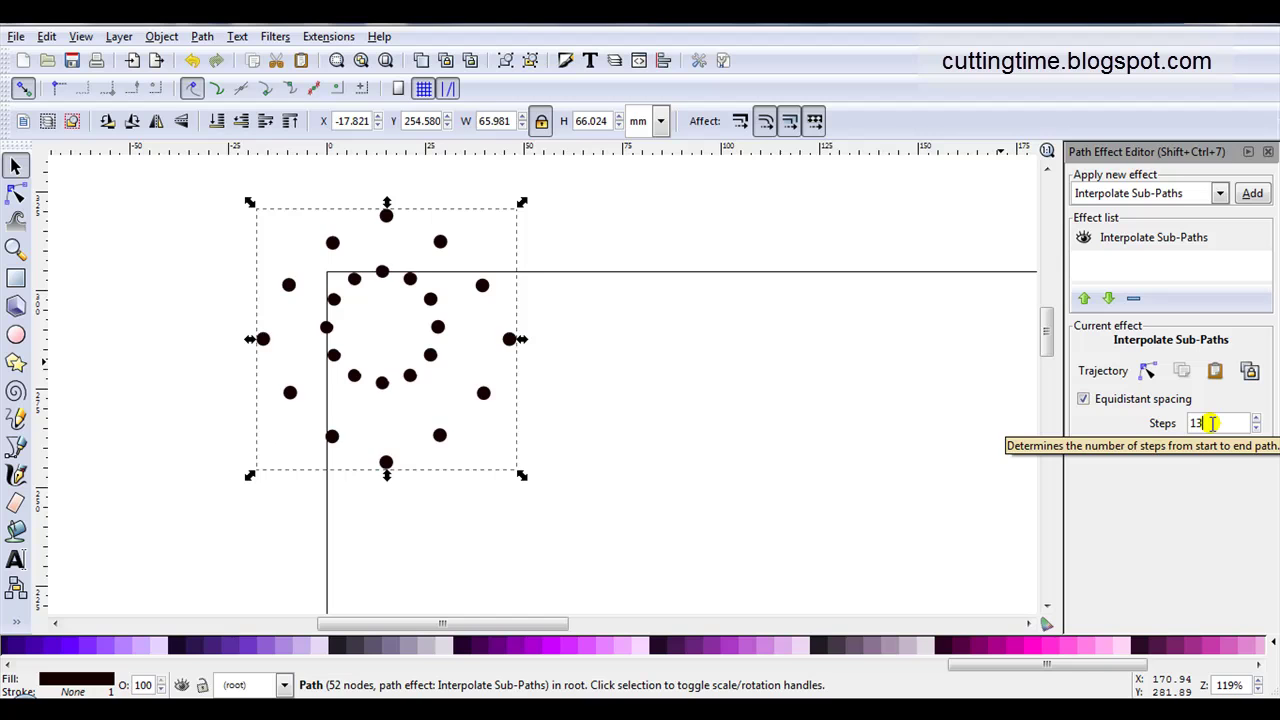
pyautogui.scroll(4, 1211, 423)
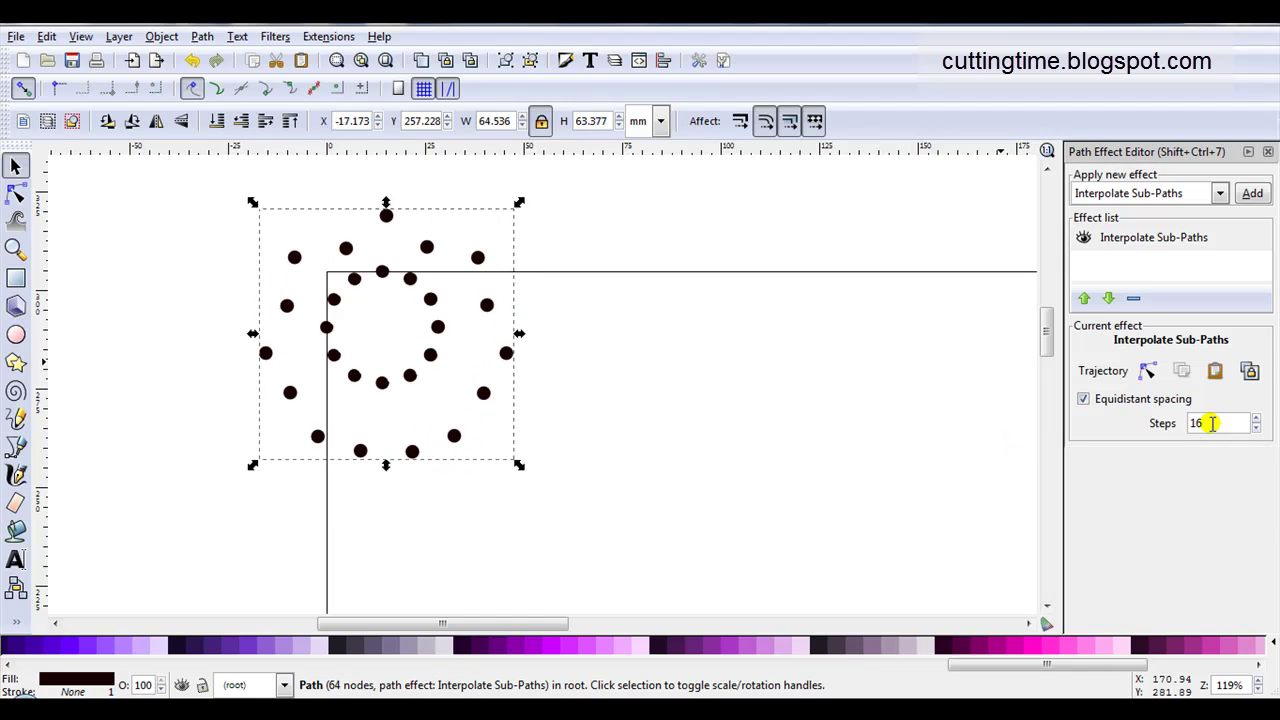
pyautogui.scroll(17, 1211, 423)
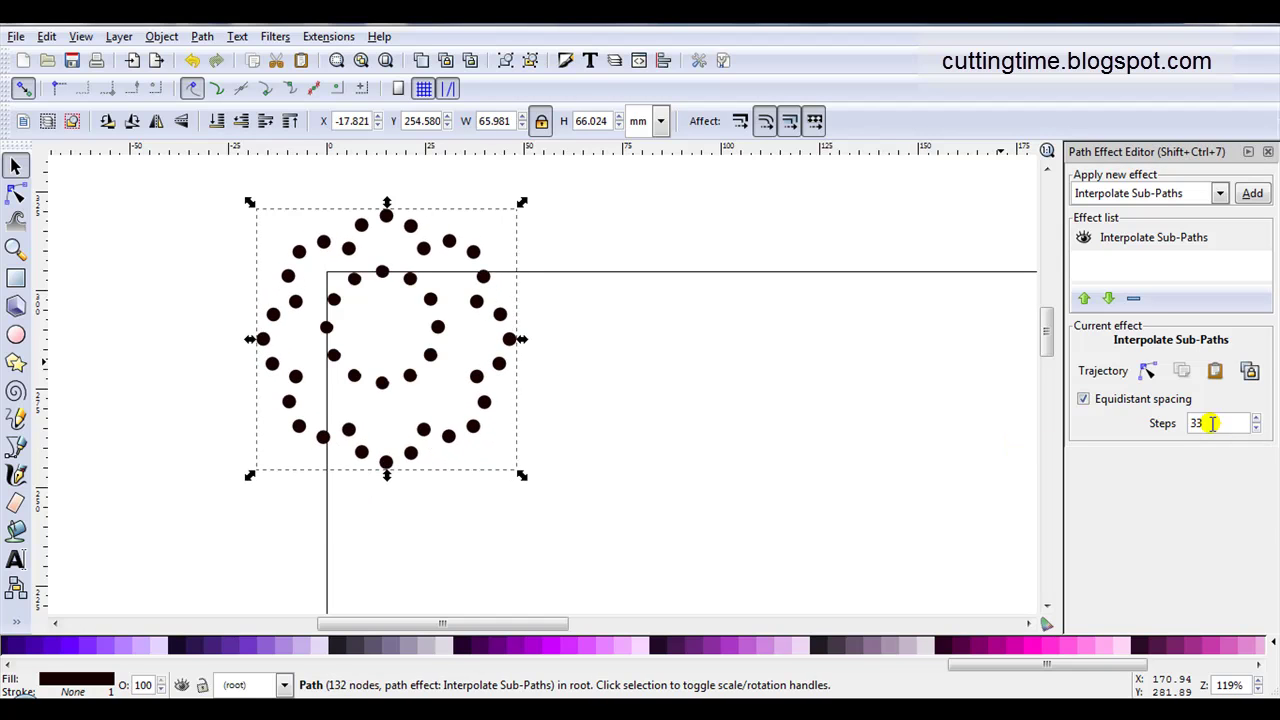
pyautogui.scroll(2, 1211, 423)
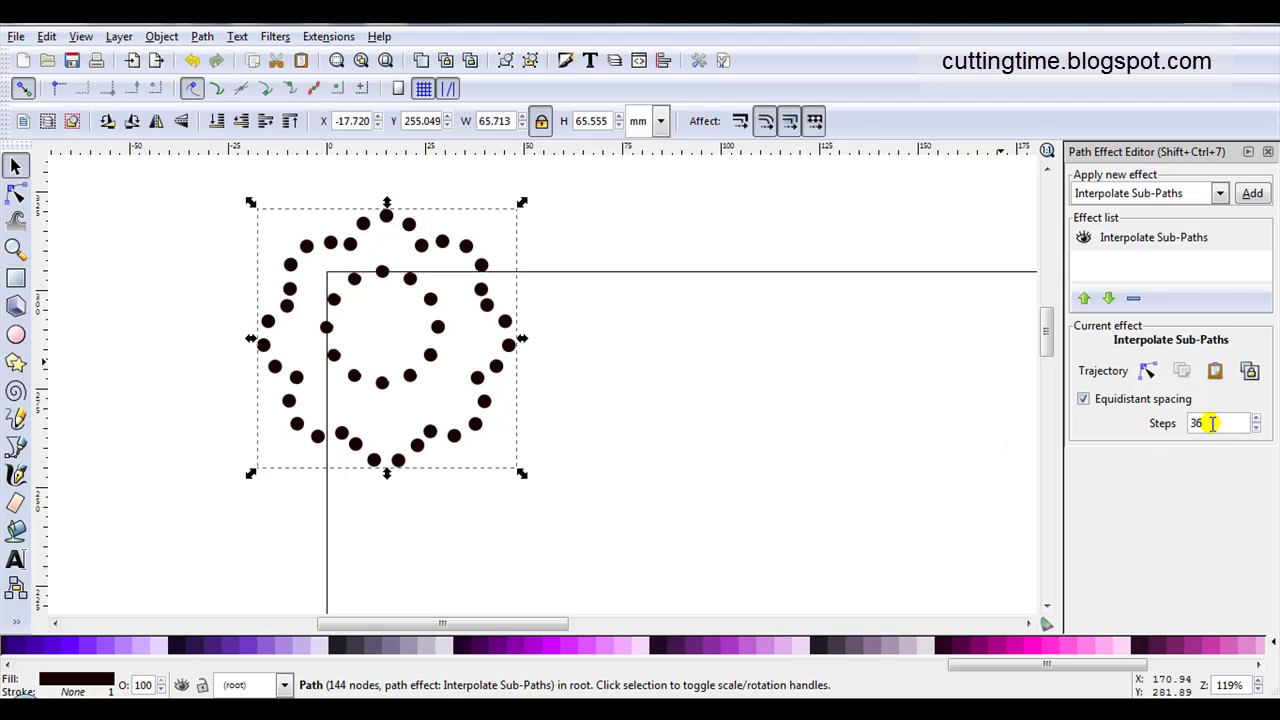
pyautogui.scroll(1, 1211, 423)
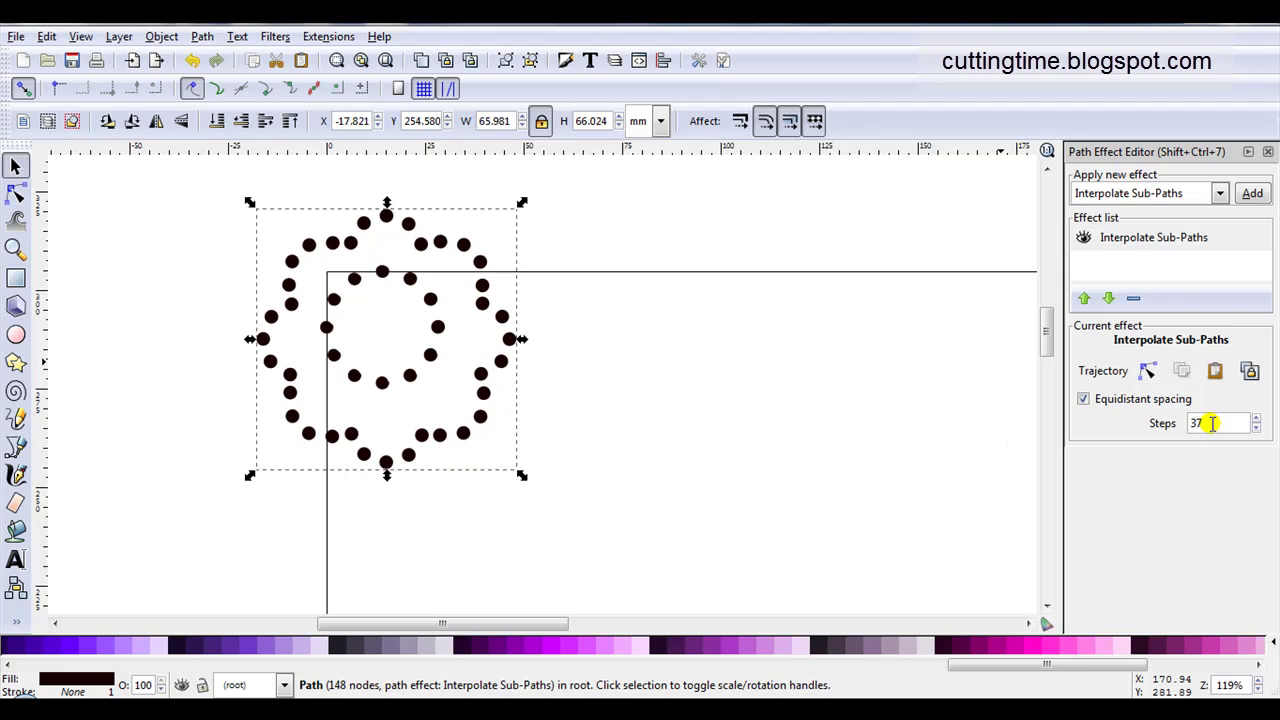
# Duplicate the flower-shaped dot ring, move the copy down-right, and select the lower dotted circle.
pyautogui.click(421, 62)
pyautogui.moveTo(440, 242); pyautogui.dragTo(755, 381)
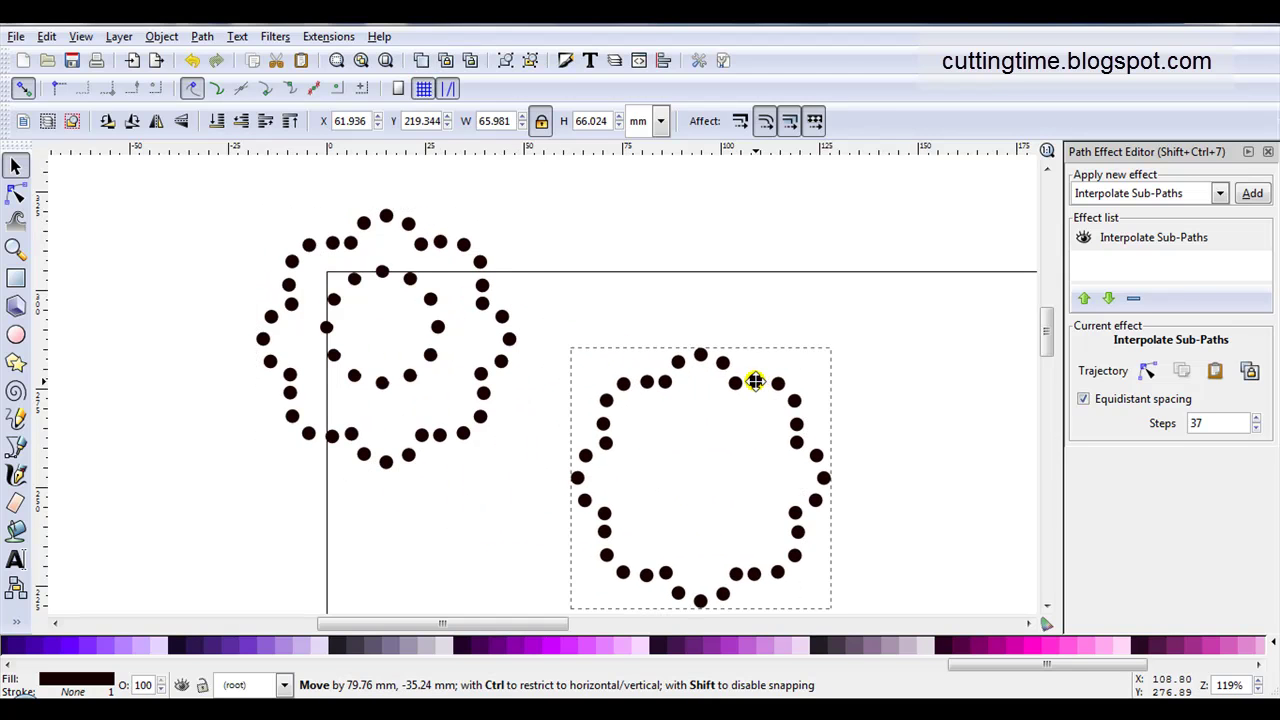
pyautogui.press('Tab')
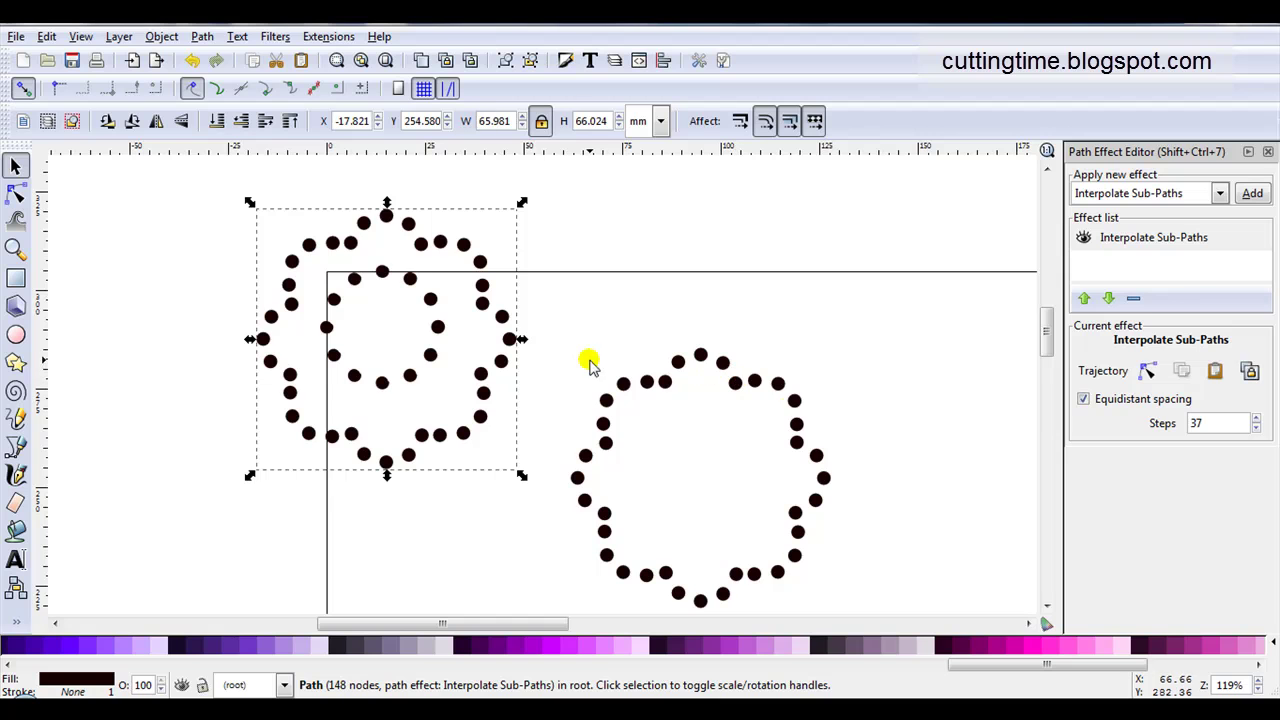
pyautogui.click(782, 402)
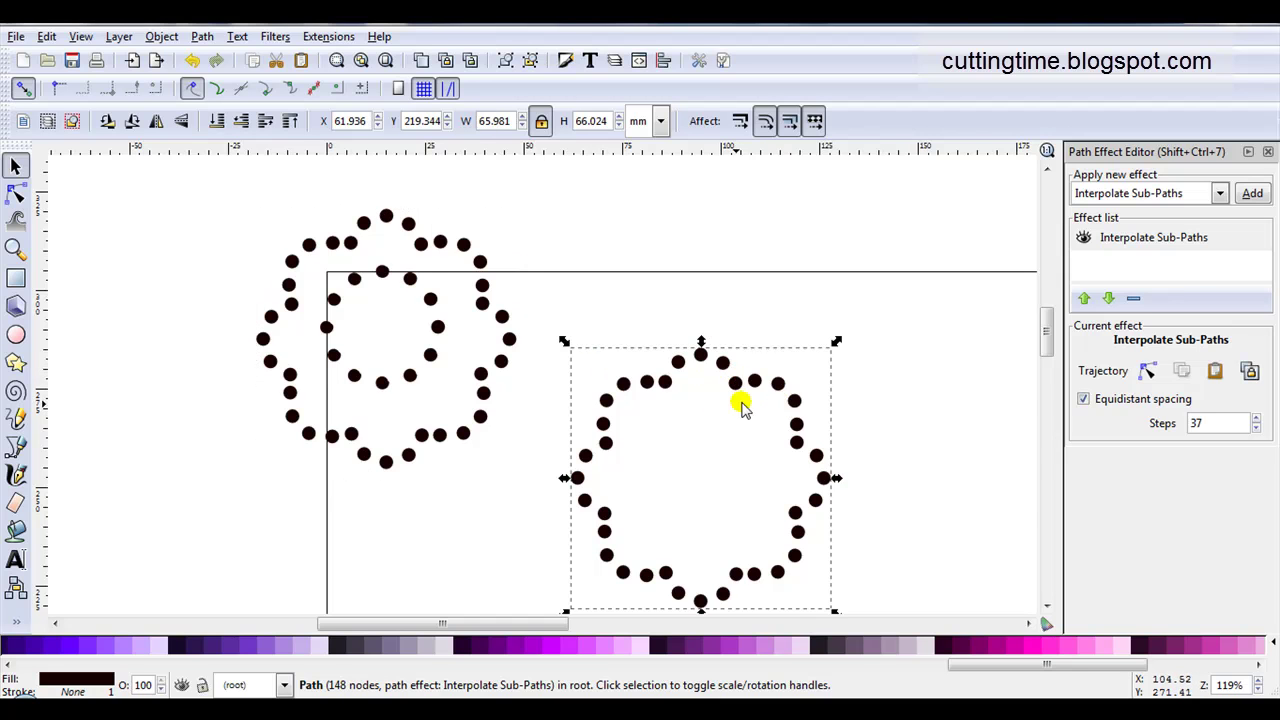
pyautogui.scroll(-1, 700, 420)
pyautogui.moveTo(543, 622); pyautogui.dragTo(648, 613)
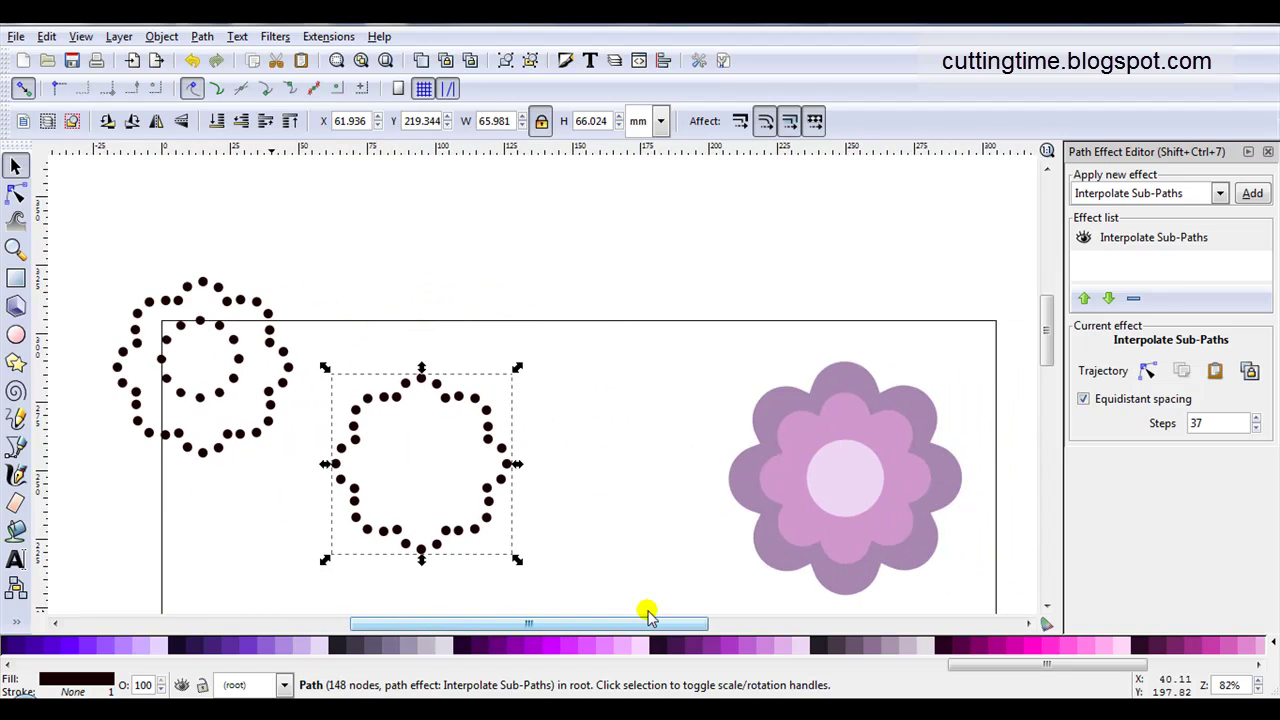
# Copy the purple flower outline, paste it as the dotted circle's trajectory, and place it over the rings.
pyautogui.click(734, 486)
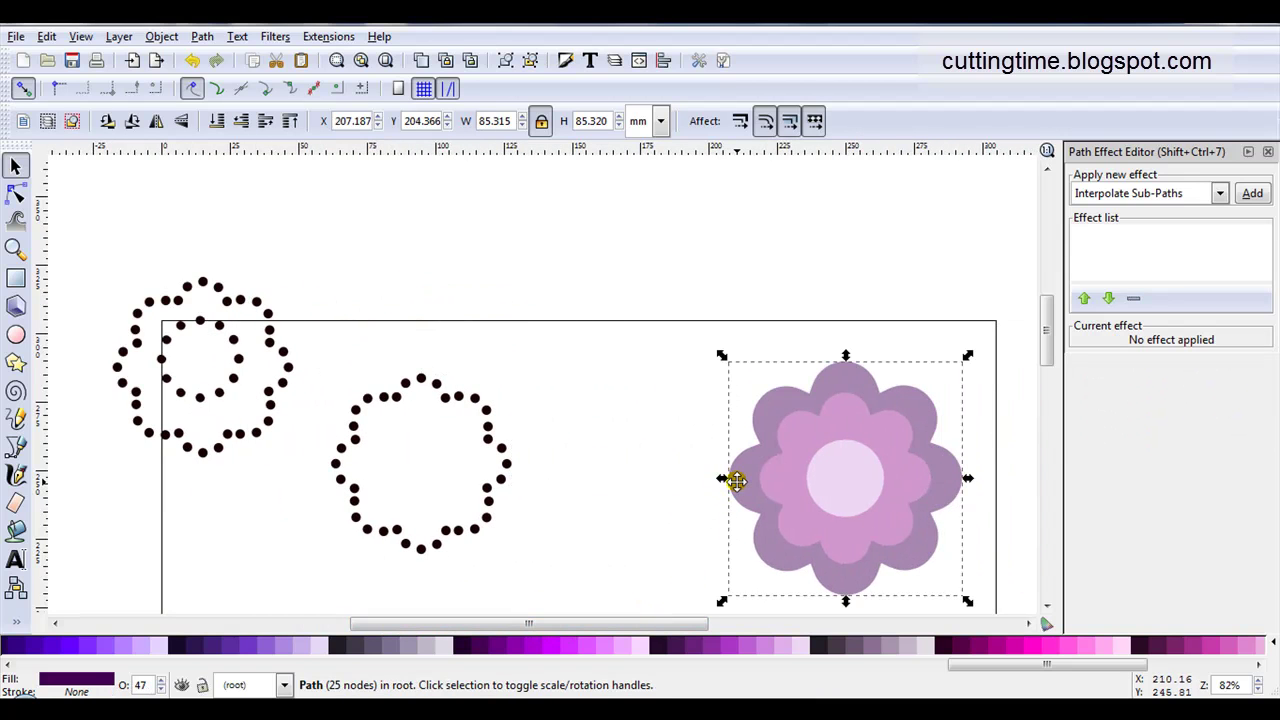
pyautogui.rightClick(737, 482)
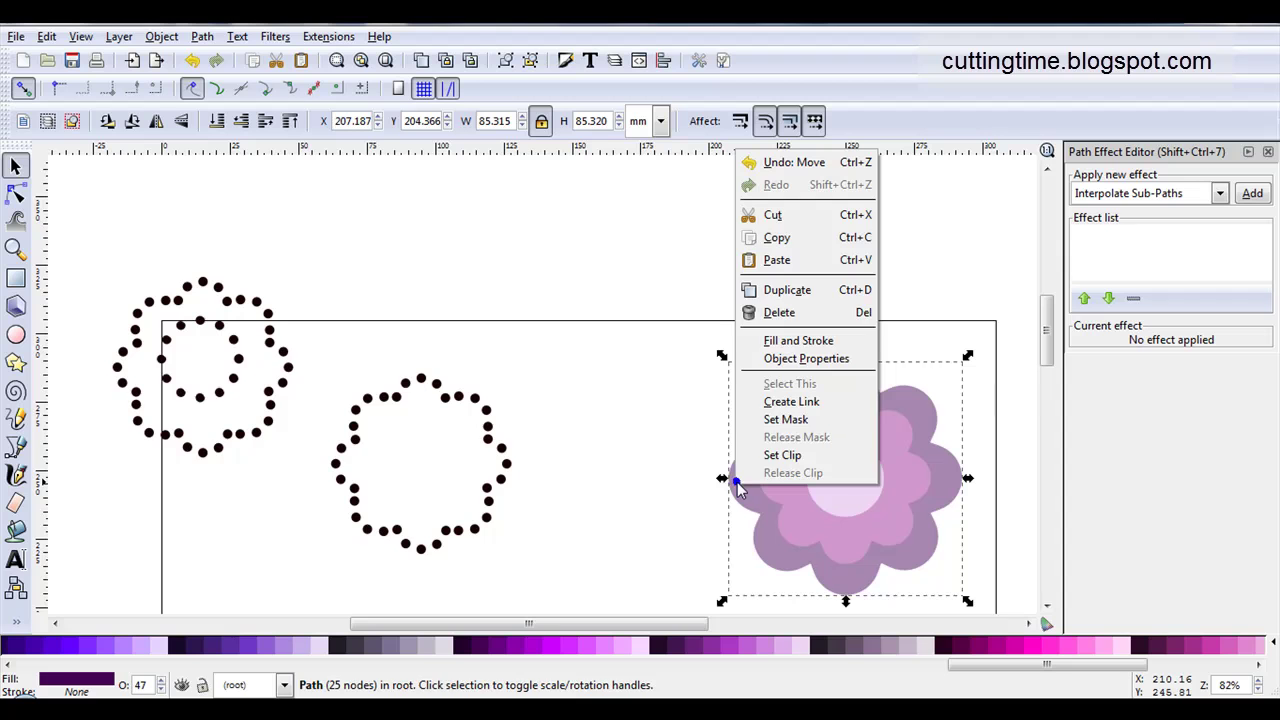
pyautogui.click(767, 241)
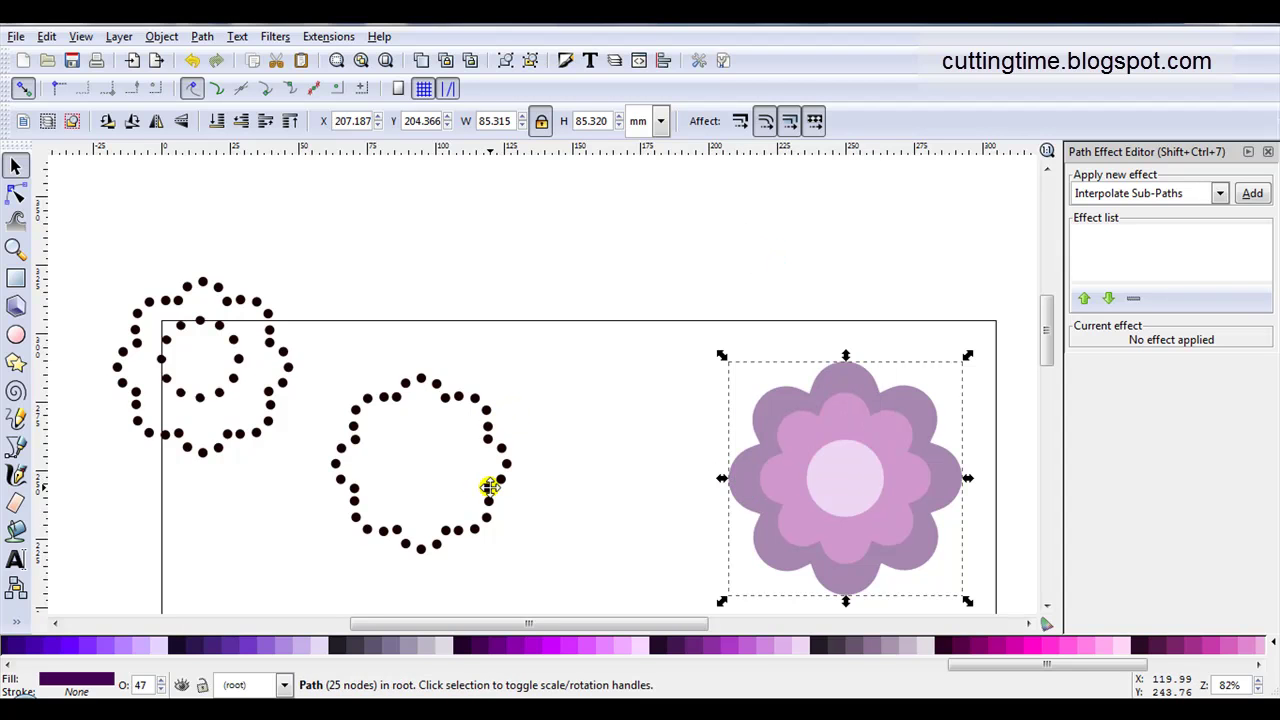
pyautogui.click(489, 486)
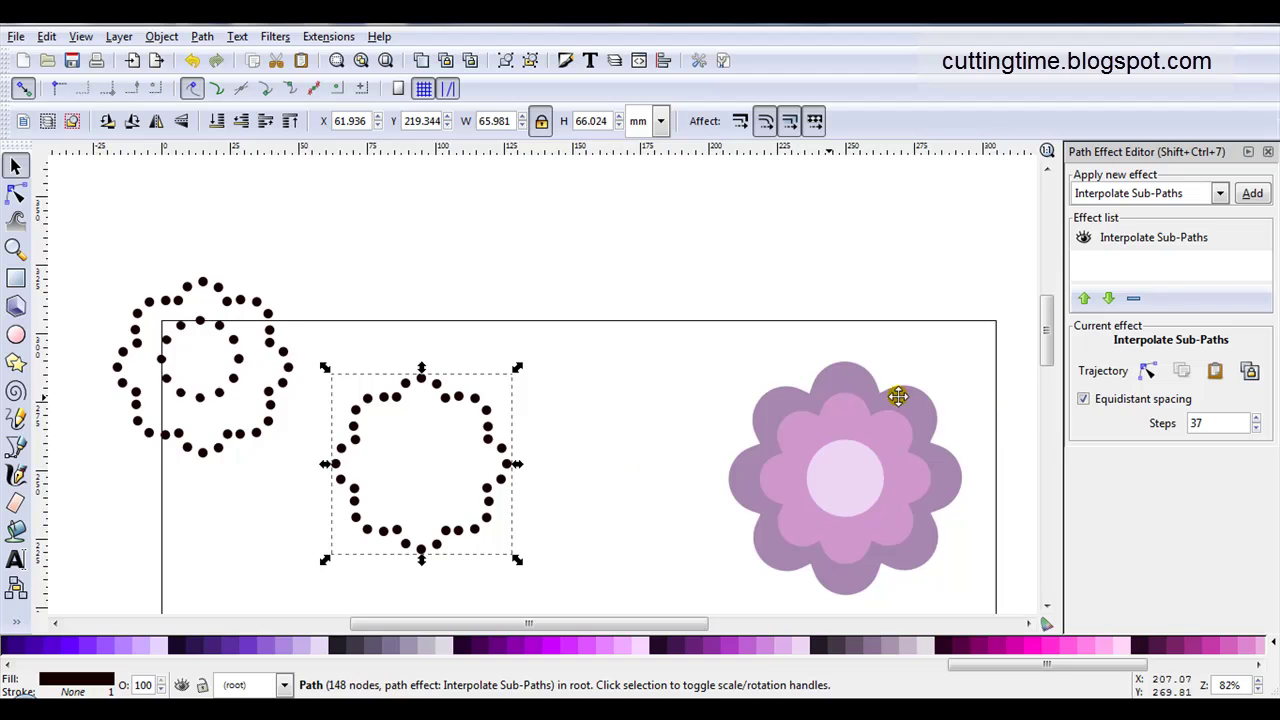
pyautogui.click(1226, 370)
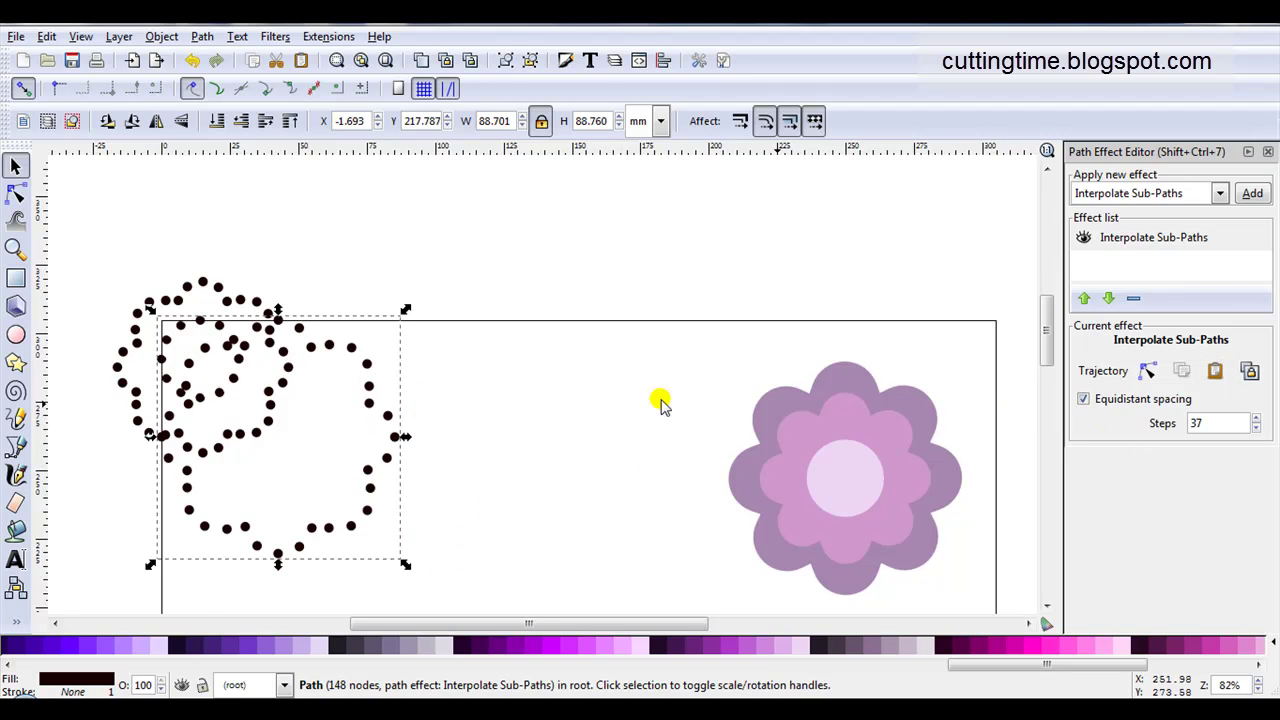
pyautogui.scroll(-1, 417, 437)
pyautogui.moveTo(377, 474); pyautogui.dragTo(306, 414)
# Raise the outer ring's interpolation steps to 45.
pyautogui.scroll(1, 401, 460)
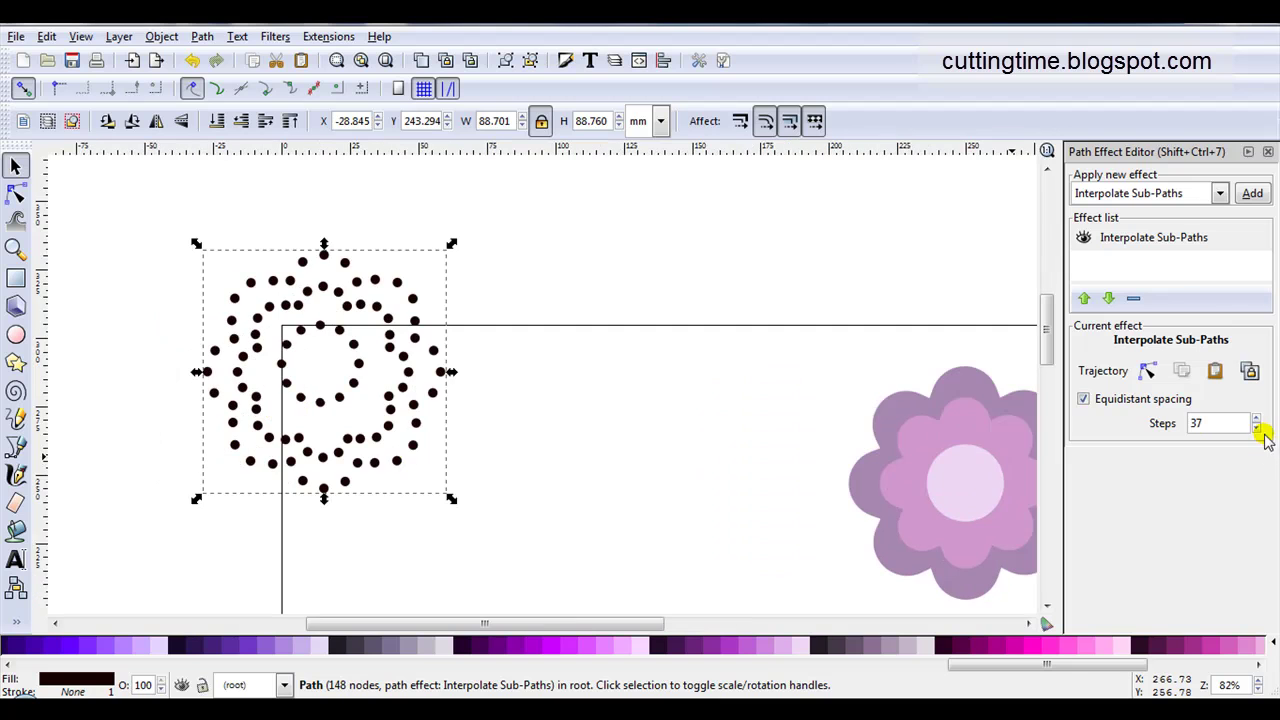
pyautogui.click(1203, 423)
pyautogui.scroll(4, 1200, 423)
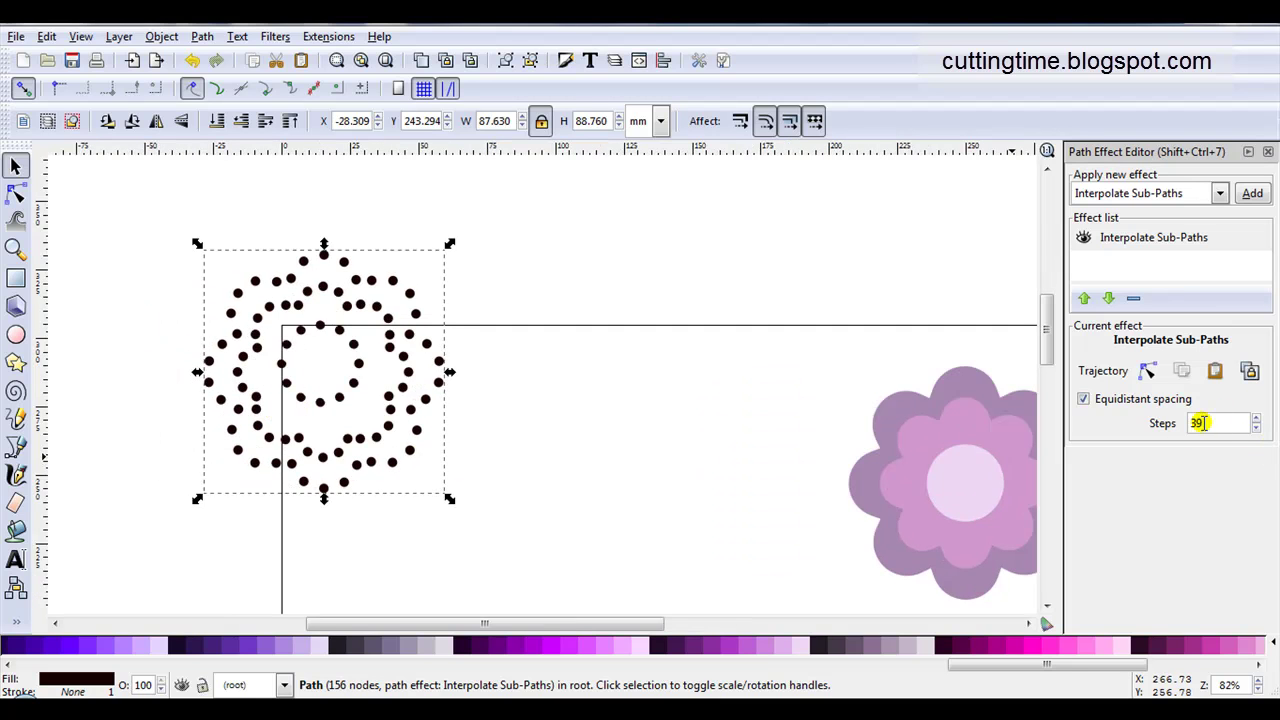
pyautogui.scroll(3, 1200, 423)
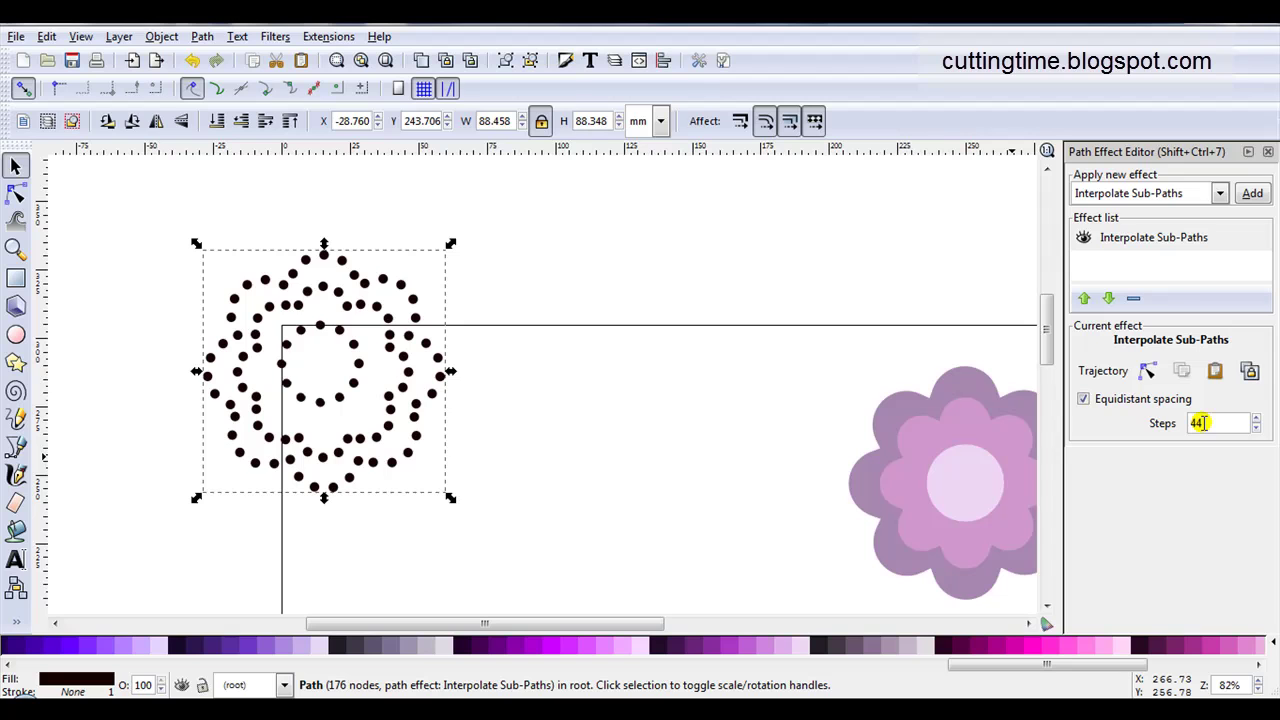
pyautogui.scroll(1, 1200, 423)
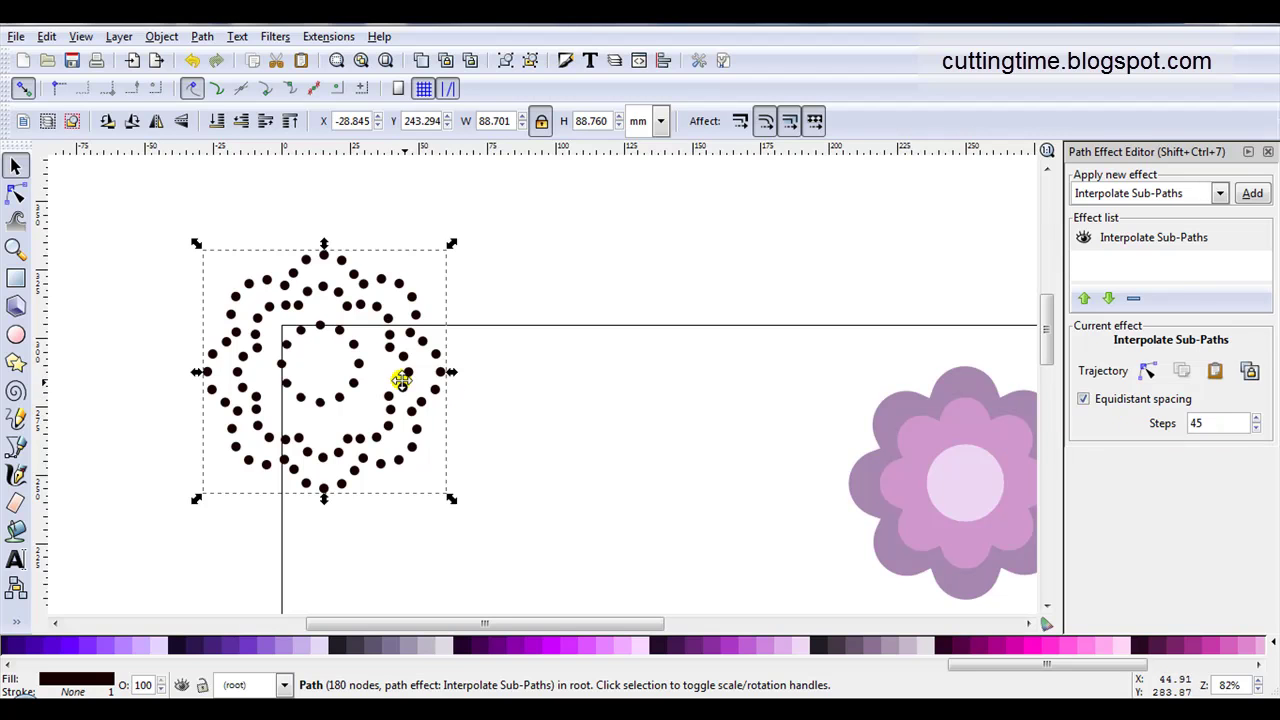
pyautogui.press('Down')
pyautogui.press('Down')
pyautogui.press('Down')
pyautogui.press('Down')
pyautogui.press('Down')
pyautogui.press('Down')
pyautogui.press('Down')
pyautogui.press('Down')
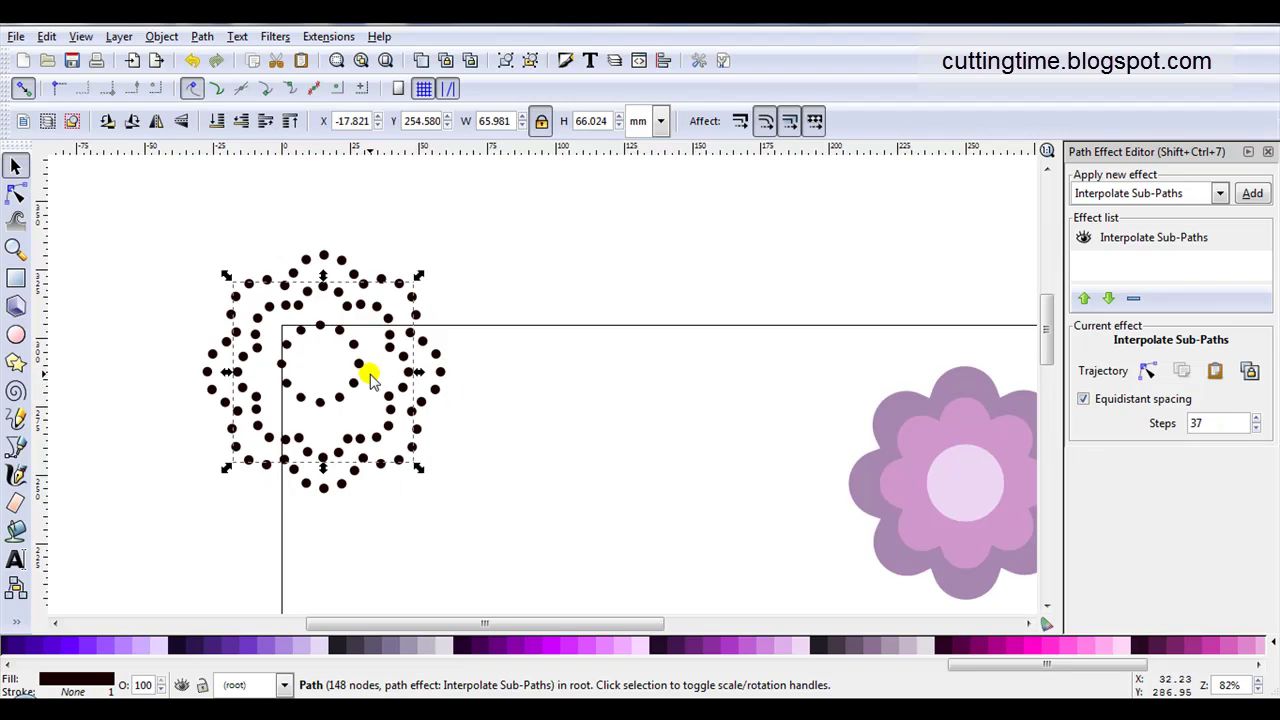
# Select all three dotted rings and centre them horizontally and vertically on each other.
pyautogui.click(352, 376)
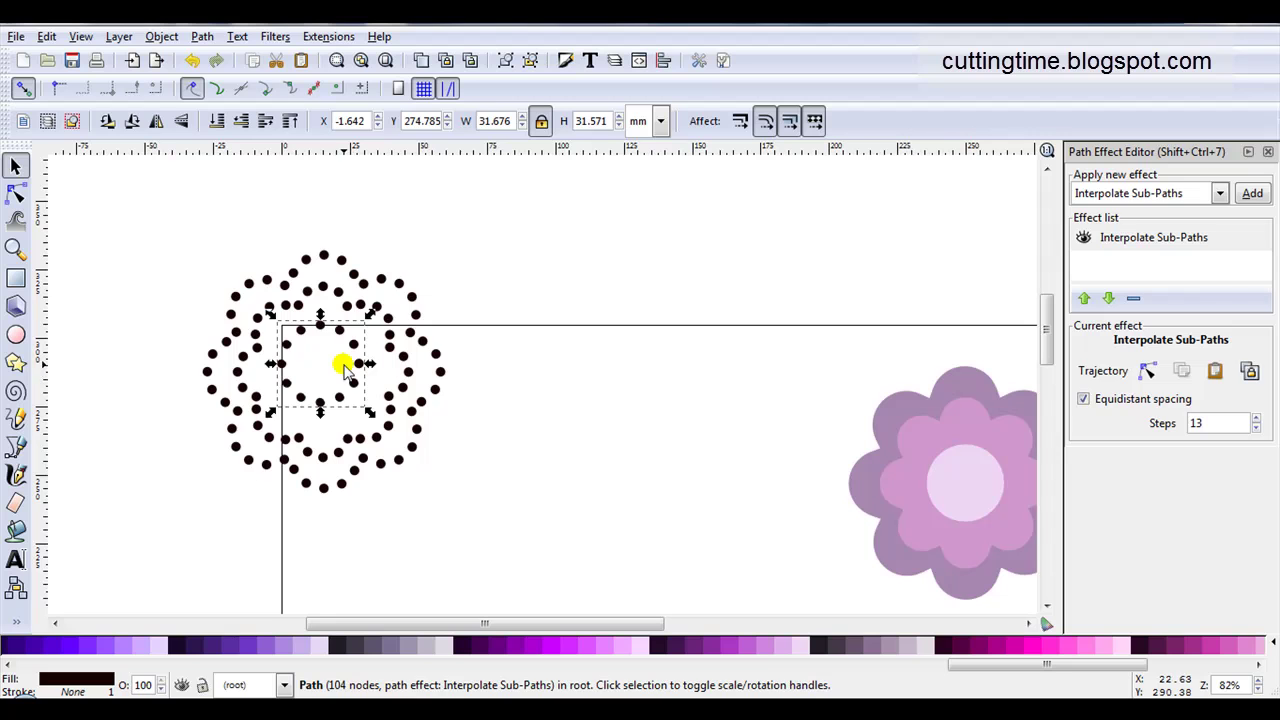
pyautogui.click(165, 205)
pyautogui.moveTo(148, 207); pyautogui.dragTo(511, 527)
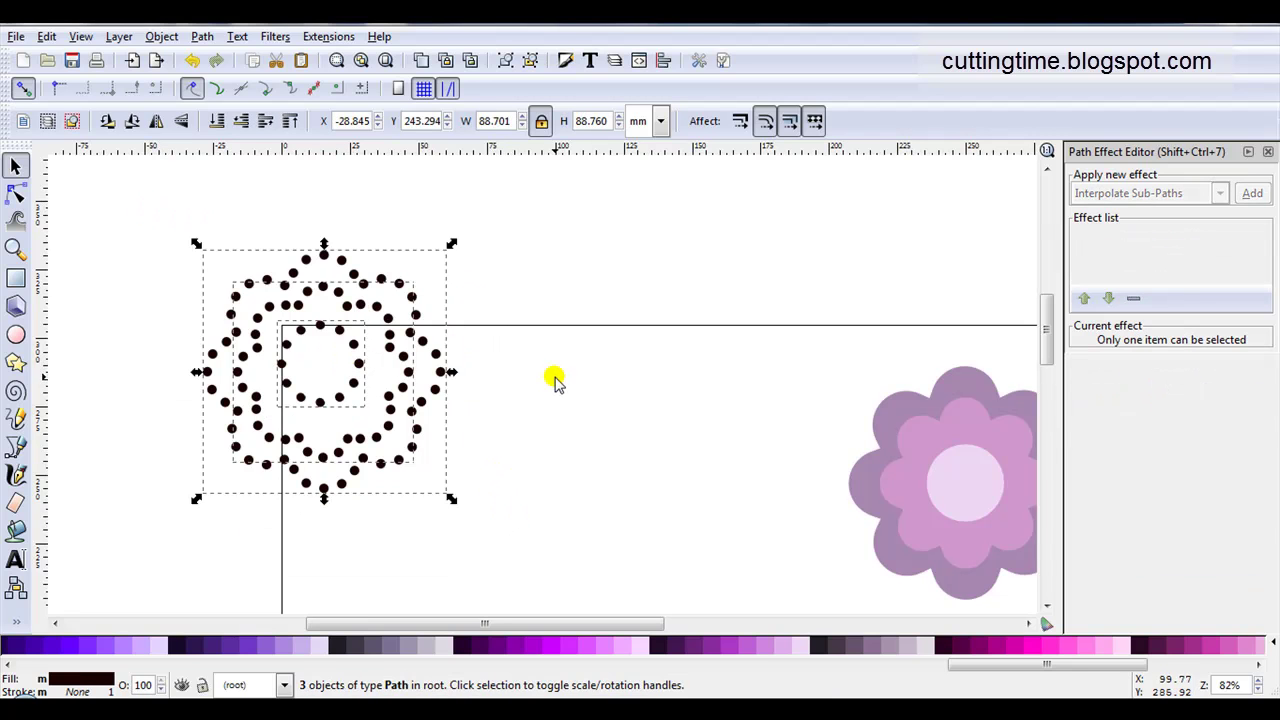
pyautogui.click(660, 60)
pyautogui.click(1101, 163)
pyautogui.click(1101, 132)
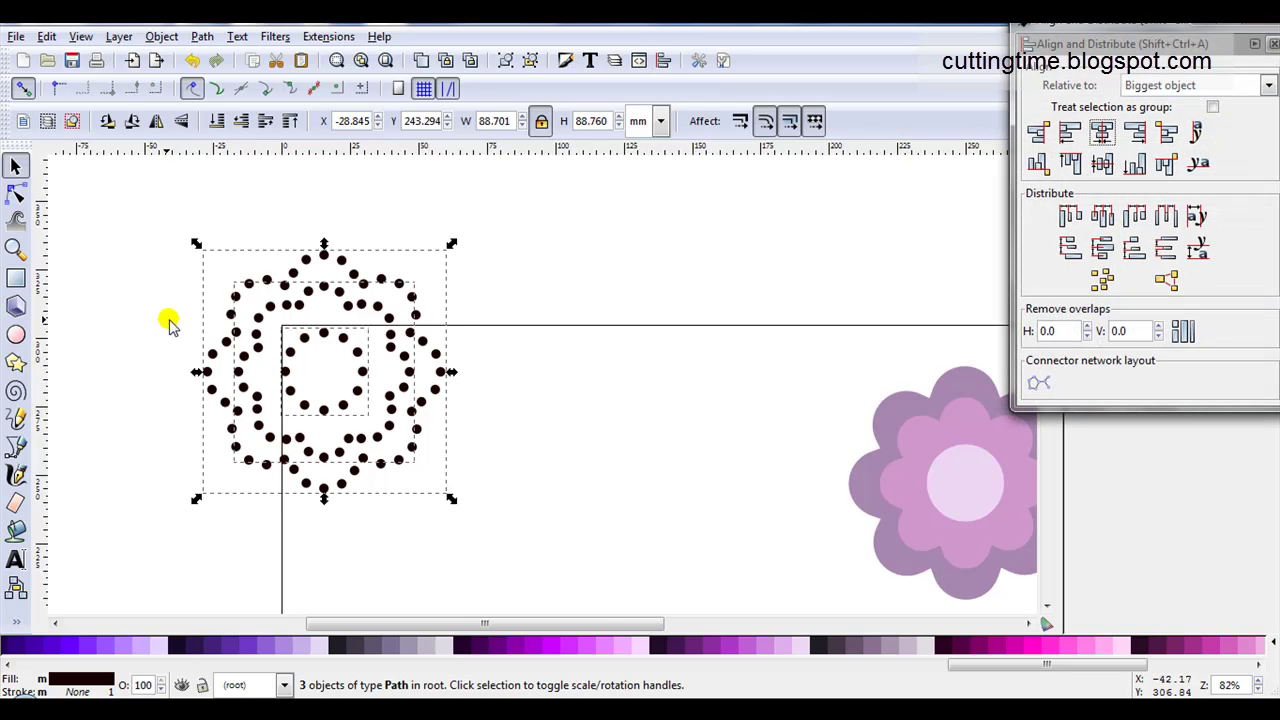
pyautogui.scroll(1, 148, 322)
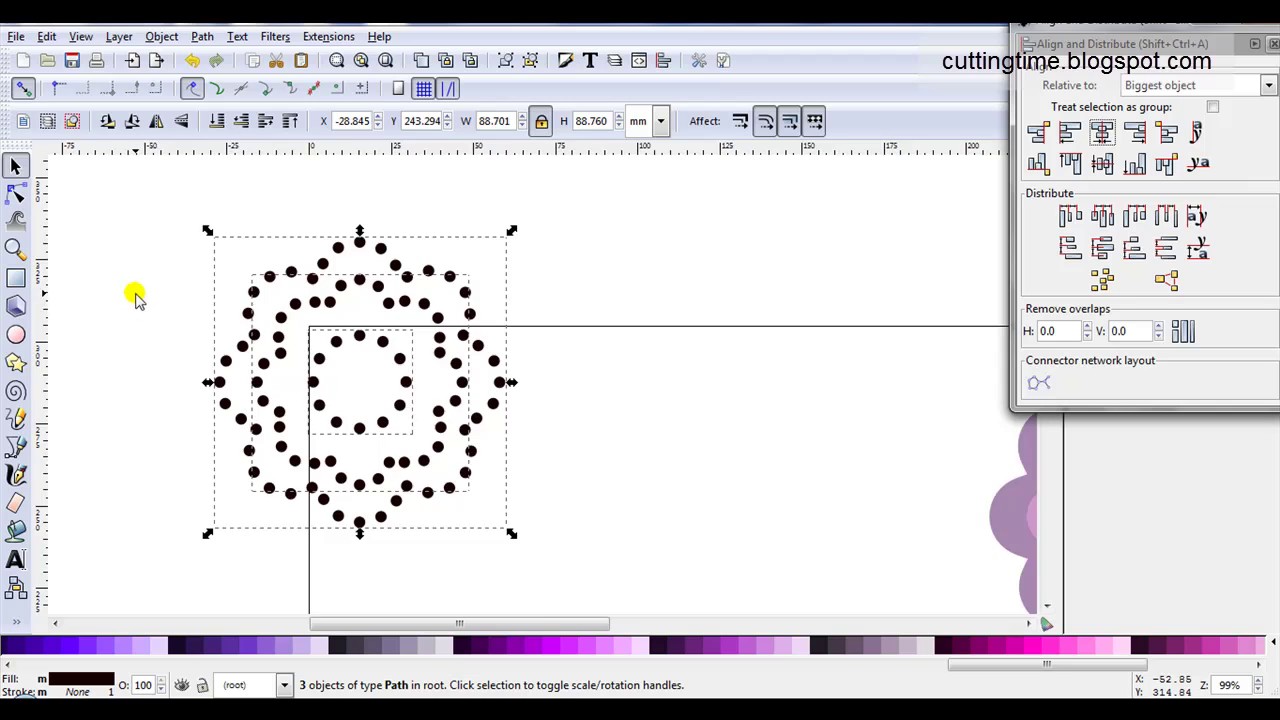
pyautogui.scroll(1, 136, 292)
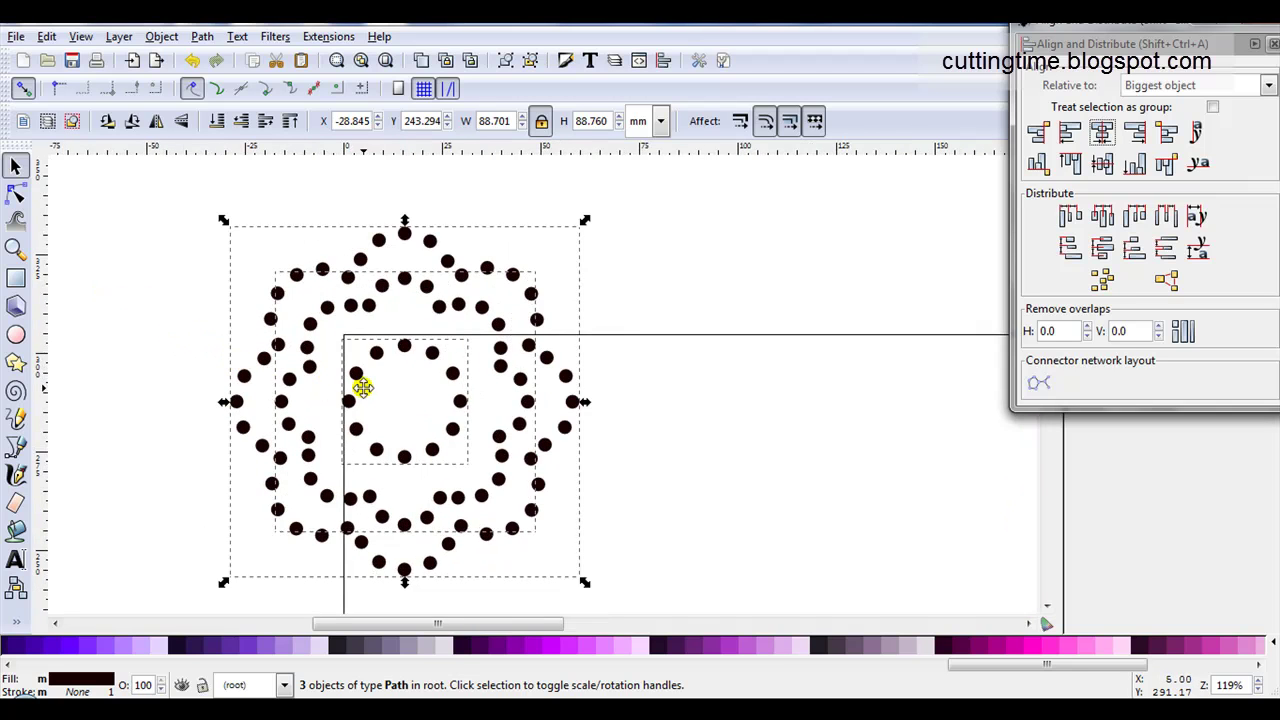
pyautogui.hotkey('ctrl', 'shift', '7')
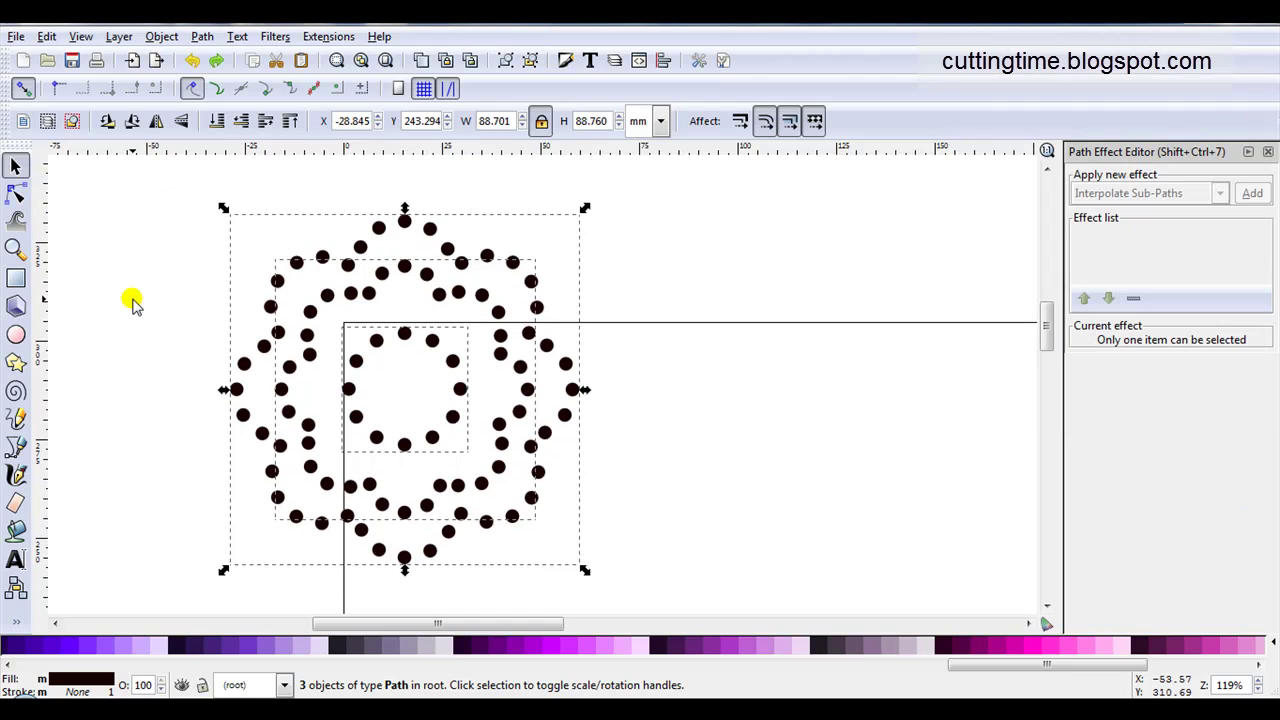
# Convert the rings to plain paths and union them into one path.
pyautogui.click(202, 36)
pyautogui.click(210, 58)
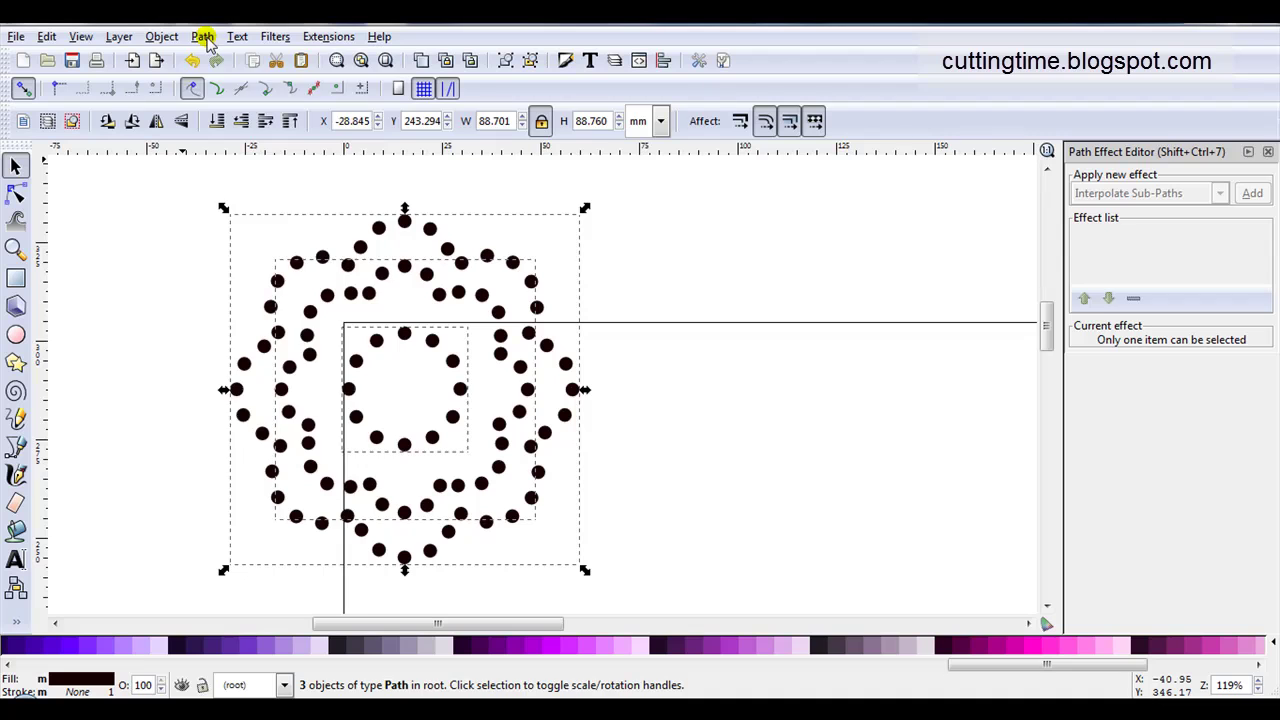
pyautogui.click(202, 36)
pyautogui.click(220, 134)
# Move the merged dot rings aside and draw a light pink square over them.
pyautogui.scroll(-1, 435, 405)
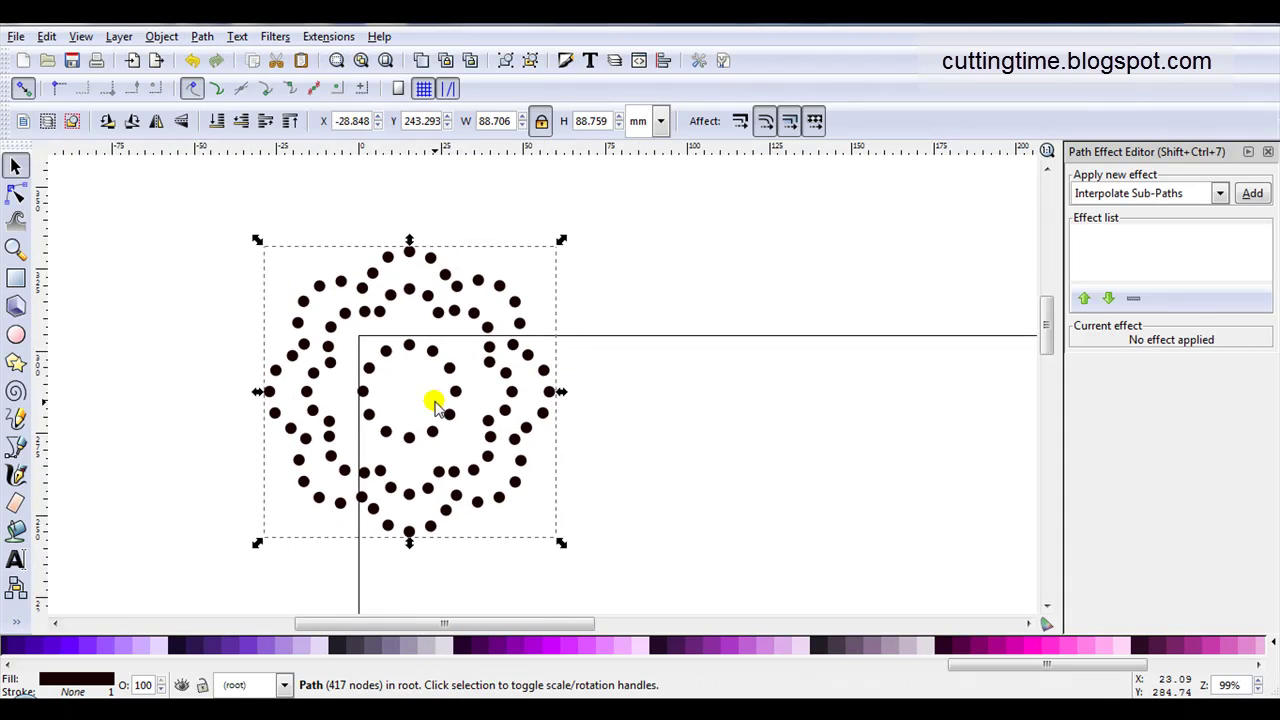
pyautogui.moveTo(329, 351); pyautogui.dragTo(483, 428)
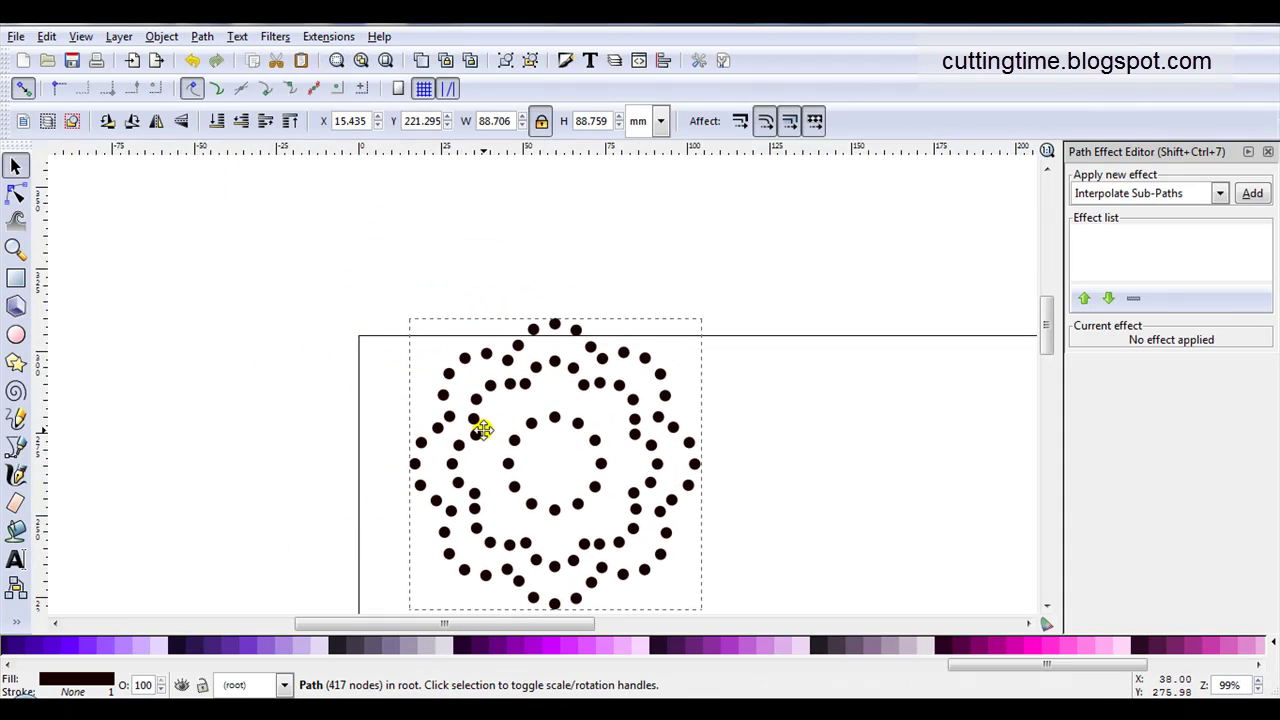
pyautogui.click(15, 278)
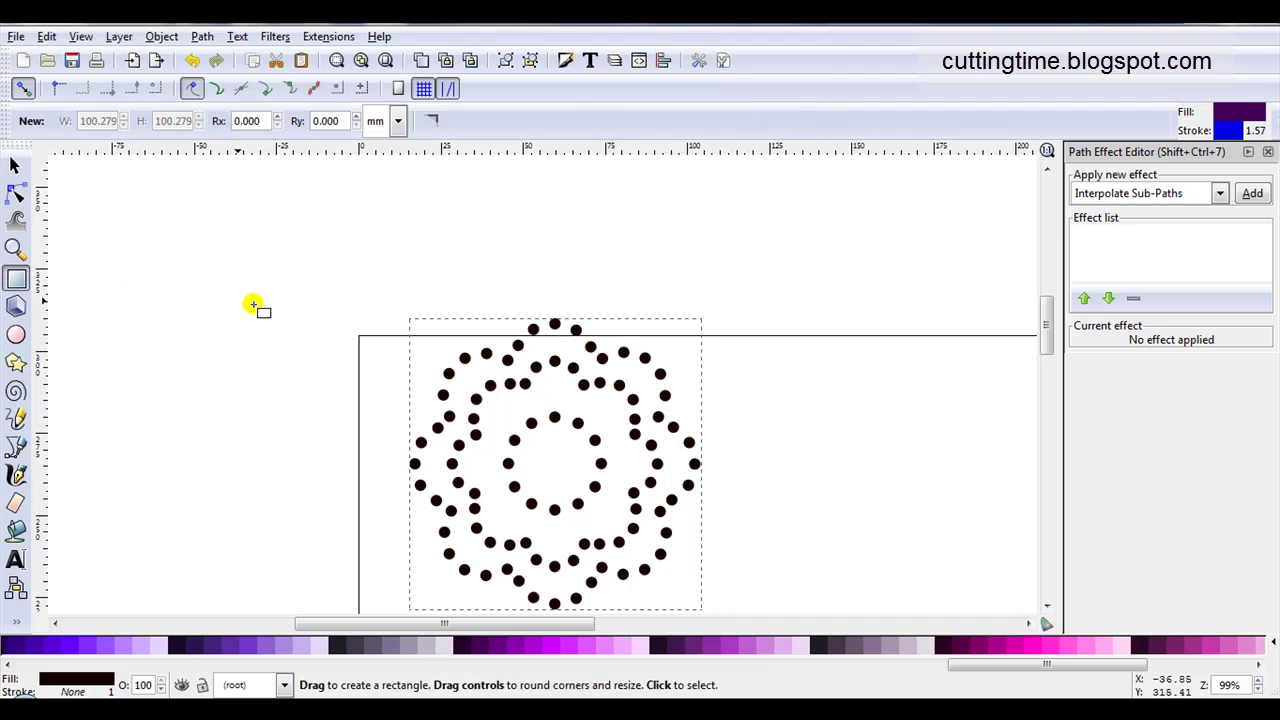
pyautogui.moveTo(319, 307); pyautogui.dragTo(672, 630)
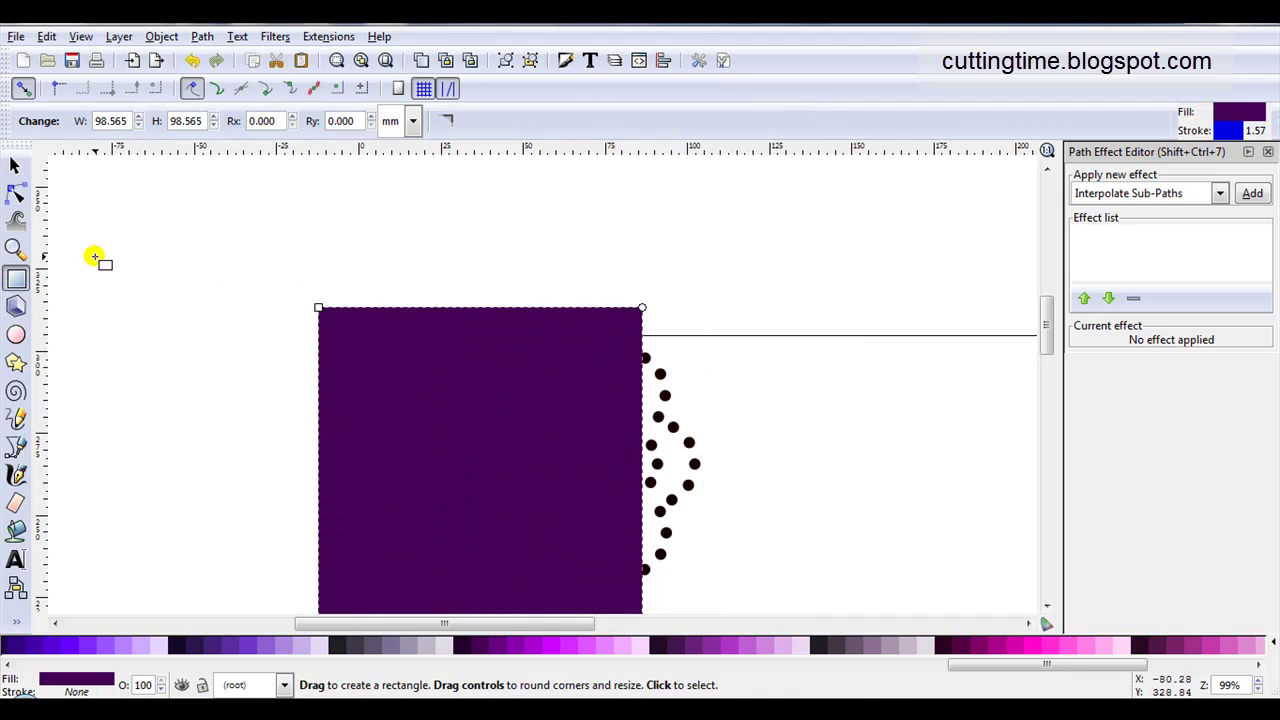
pyautogui.click(645, 652)
# Send the square behind the dots and centre both horizontally and vertically.
pyautogui.click(17, 165)
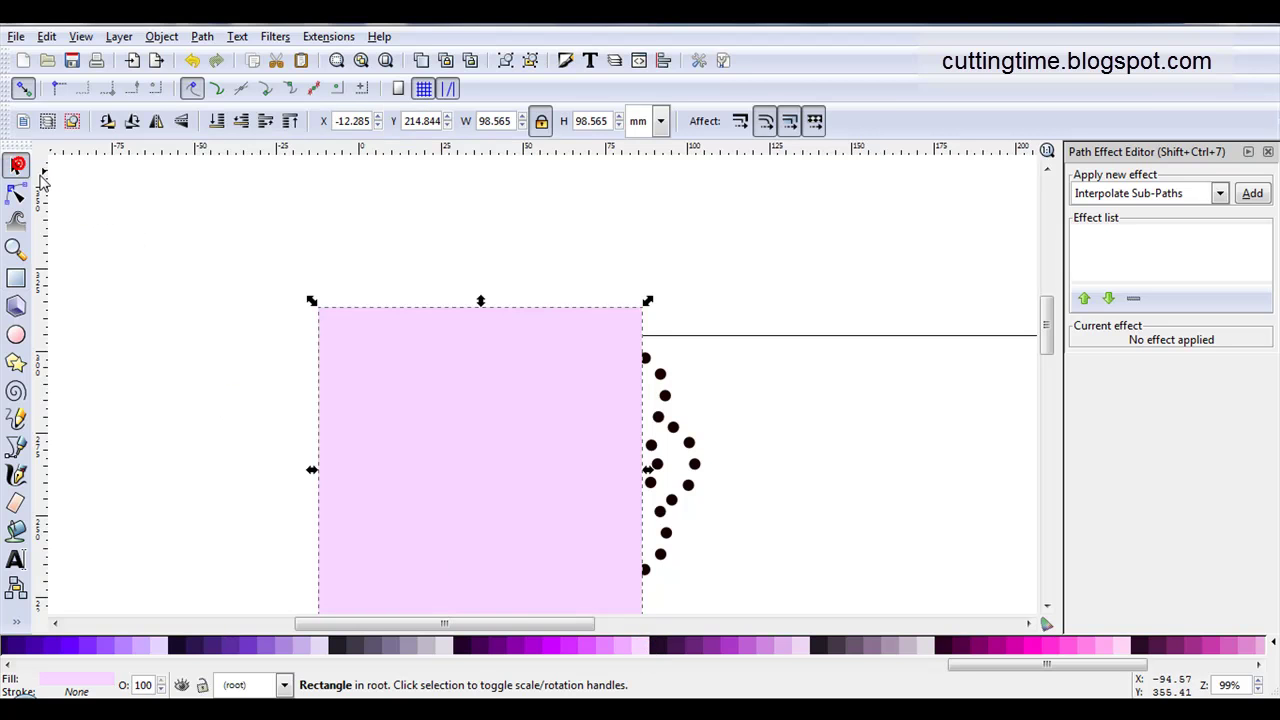
pyautogui.click(216, 121)
pyautogui.scroll(-1, 285, 385)
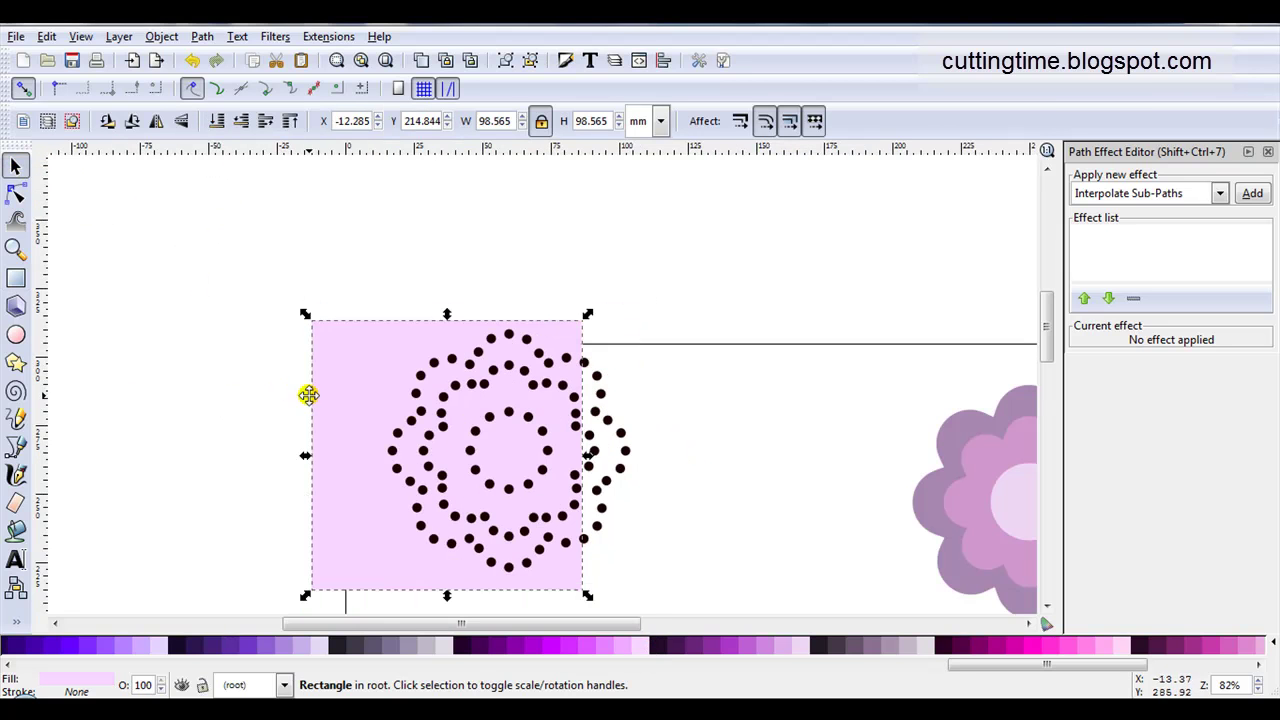
pyautogui.moveTo(225, 261); pyautogui.dragTo(680, 603)
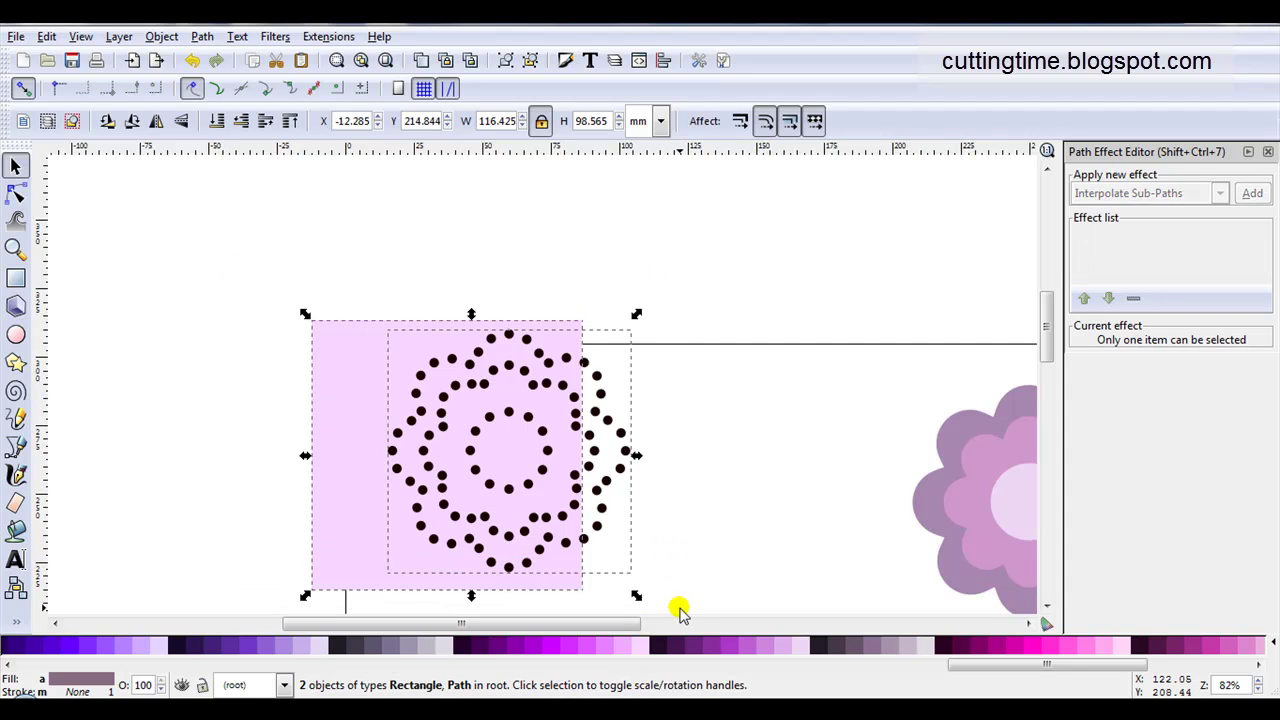
pyautogui.click(663, 60)
pyautogui.click(1106, 164)
pyautogui.click(1106, 132)
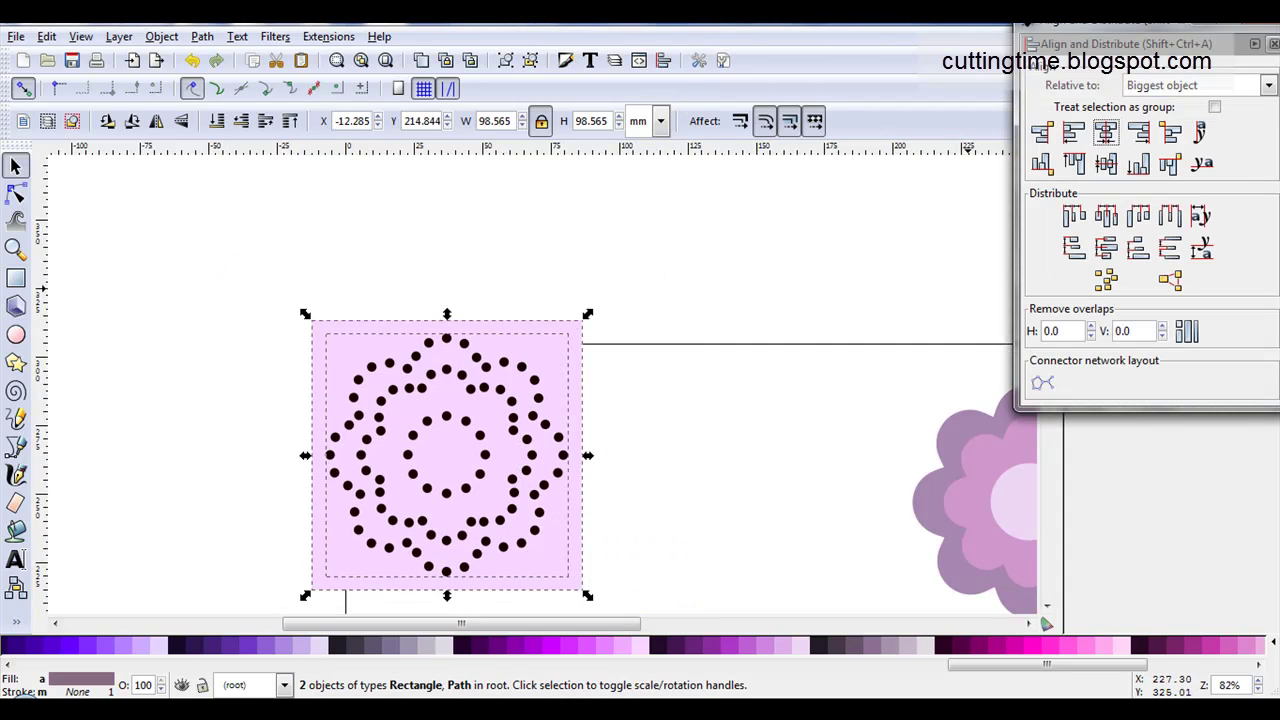
pyautogui.click(1274, 45)
# Cut the dots out of the square with Path > Difference, fill it near-black, and move it onto the page.
pyautogui.click(203, 37)
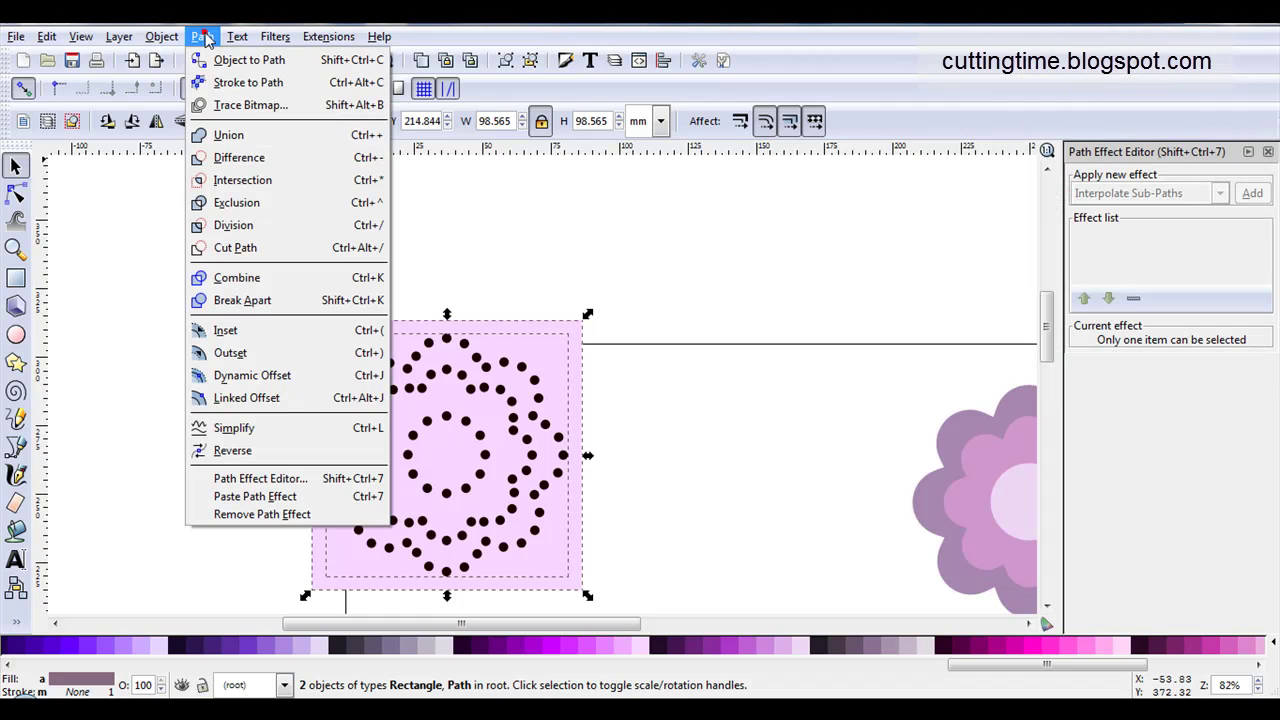
pyautogui.click(216, 157)
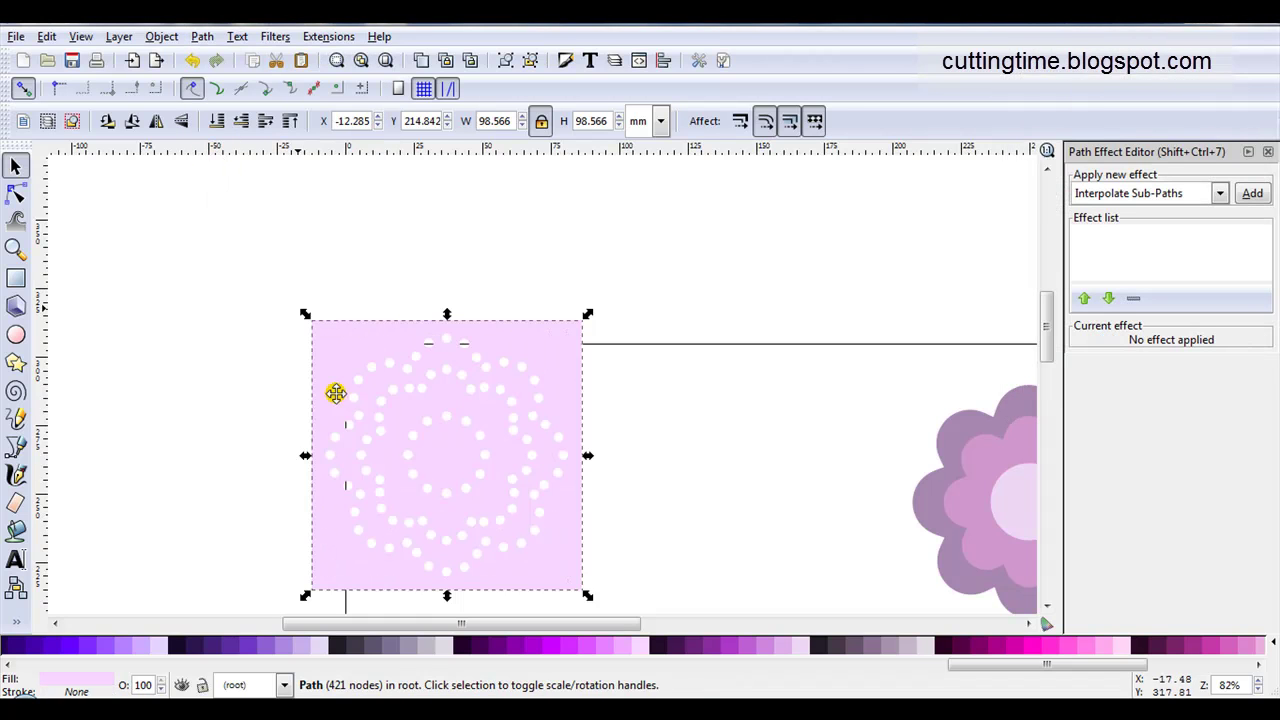
pyautogui.click(340, 645)
pyautogui.moveTo(397, 570); pyautogui.dragTo(482, 520)
pyautogui.scroll(1, 480, 522)
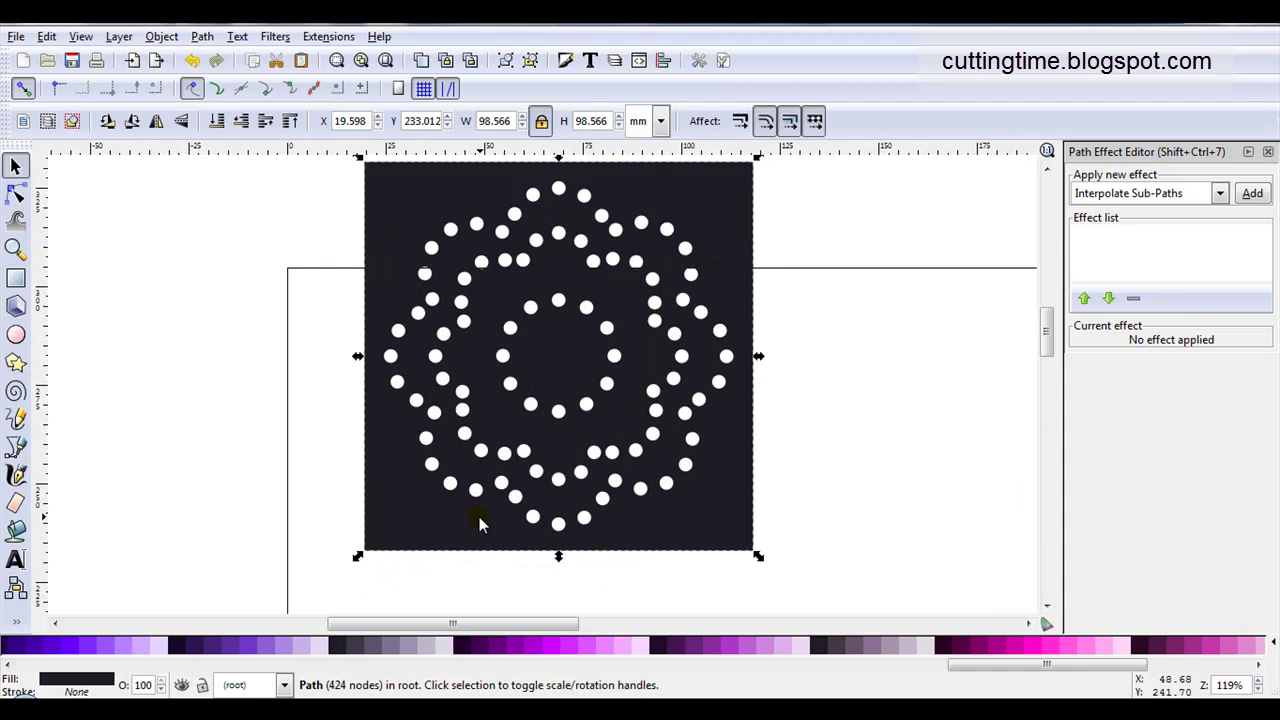